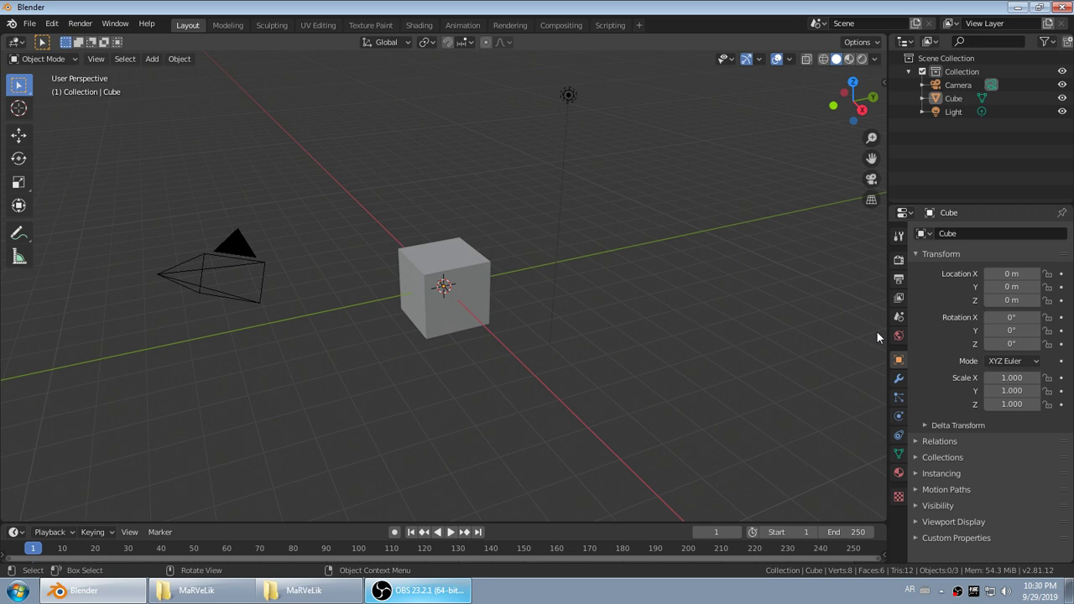
- Delete all the default objects in the scene: the camera, the cube and the light
key("a")
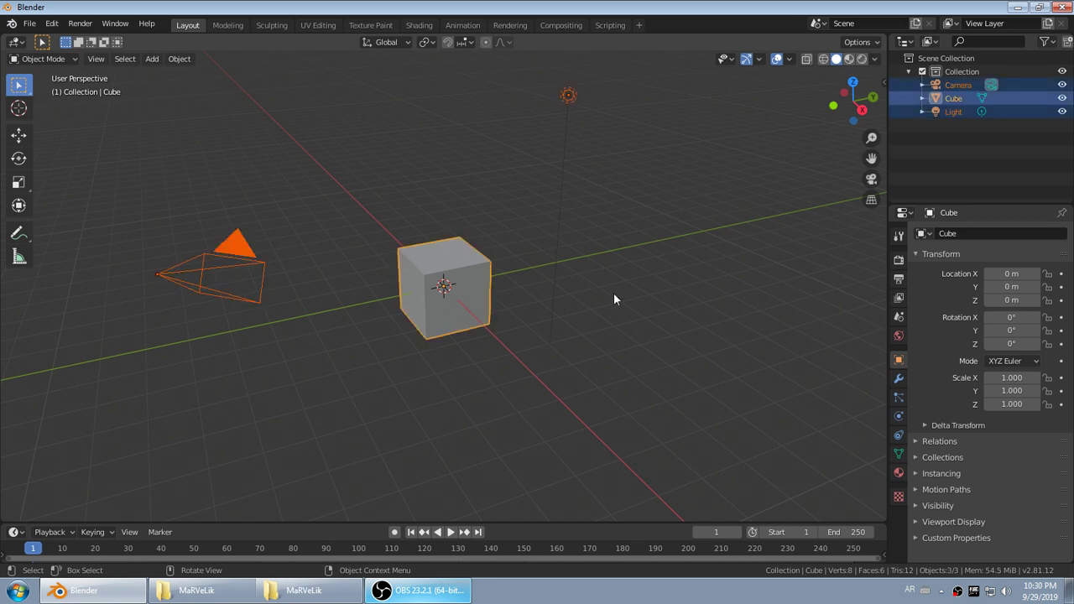
key("x")
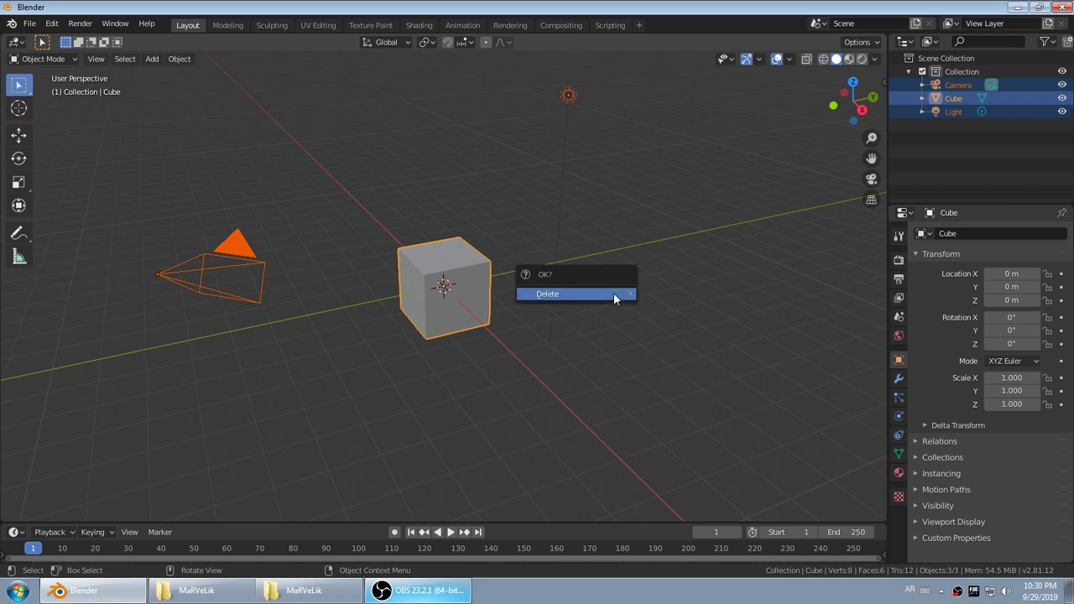
left_click(614, 293)
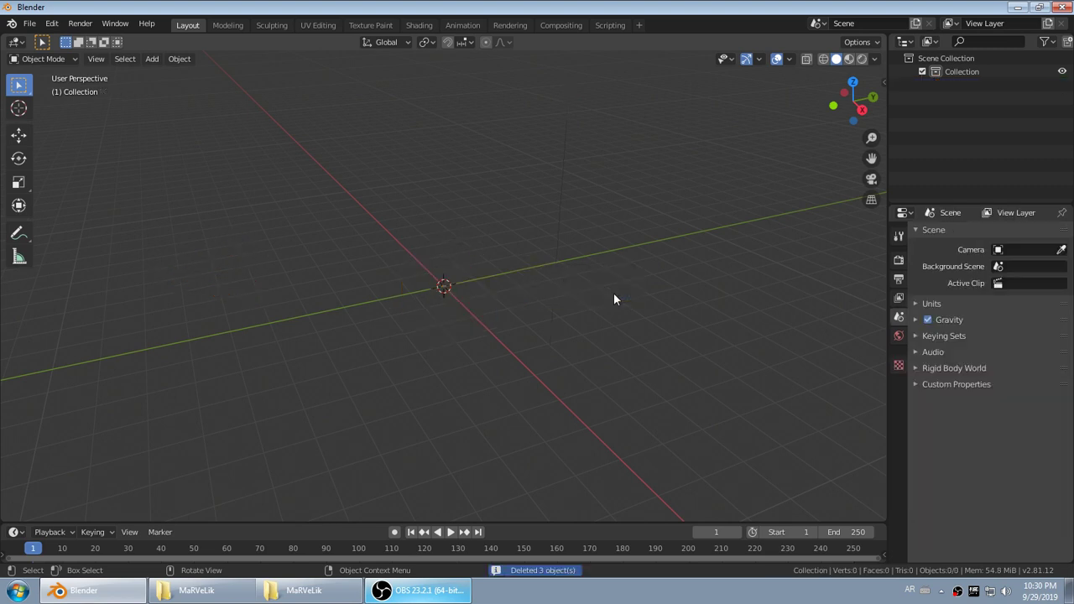
- Search the add-on preferences for "Sapling" and make sure Add Curve: Sapling Tree Gen is enabled
left_click(52, 24)
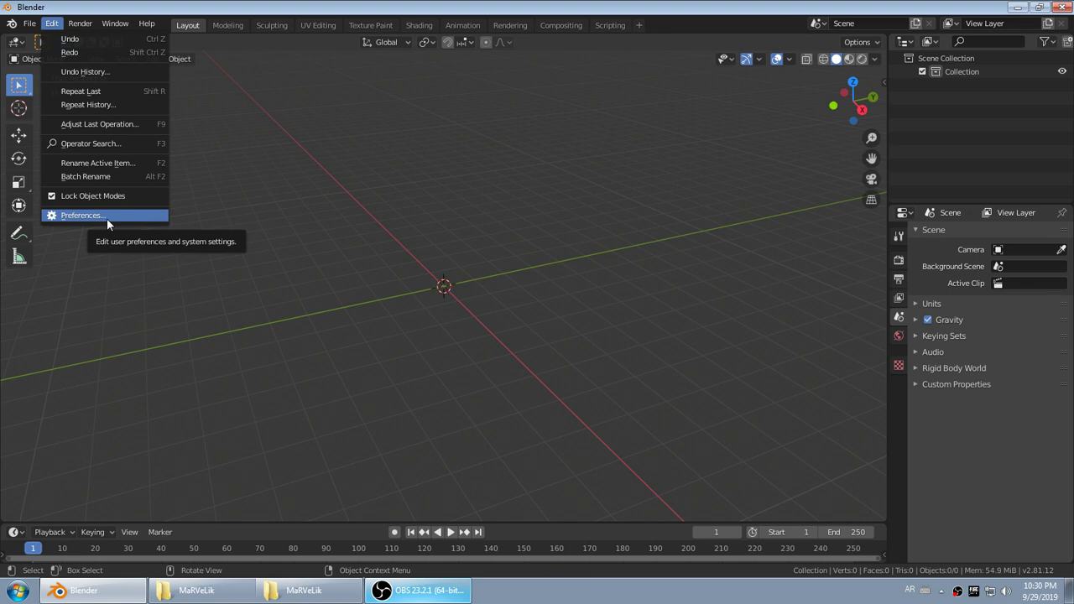
left_click(80, 214)
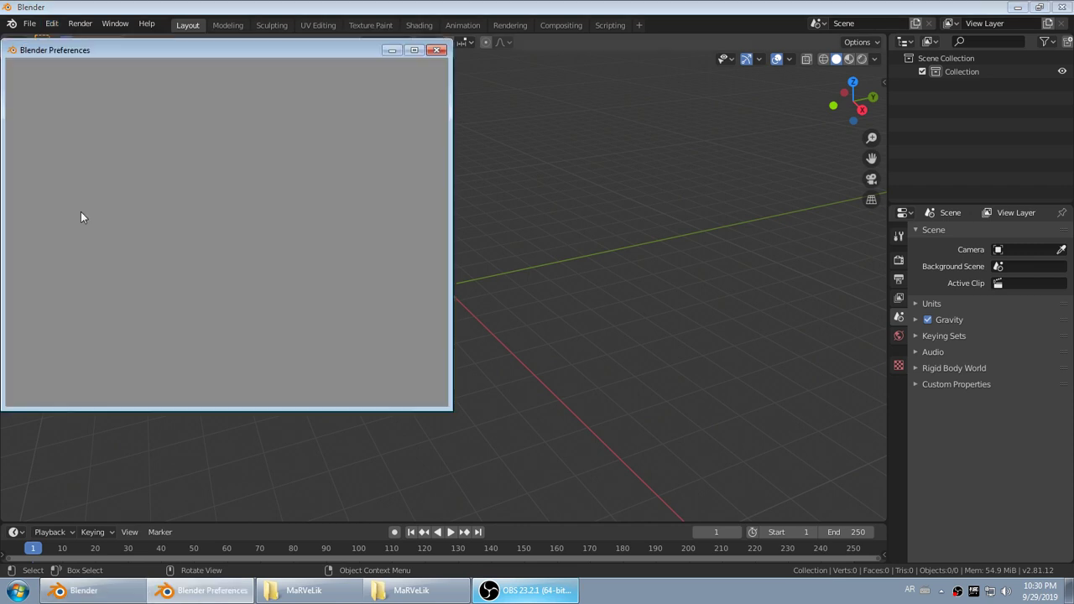
type("Sapling")
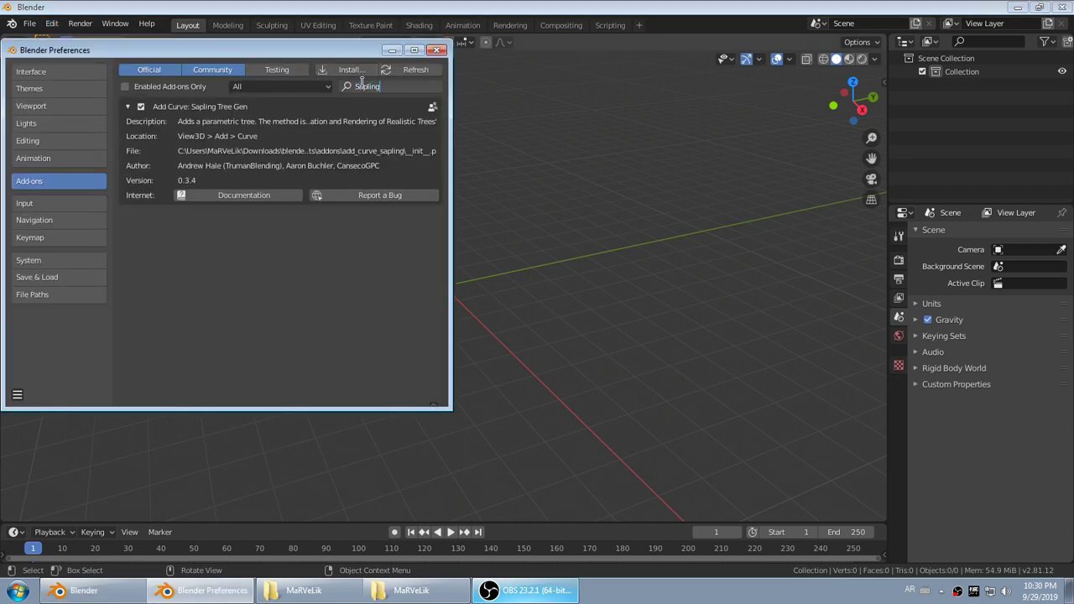
key("Return")
left_click(140, 106)
left_click(140, 106)
left_click(140, 106)
left_click(140, 107)
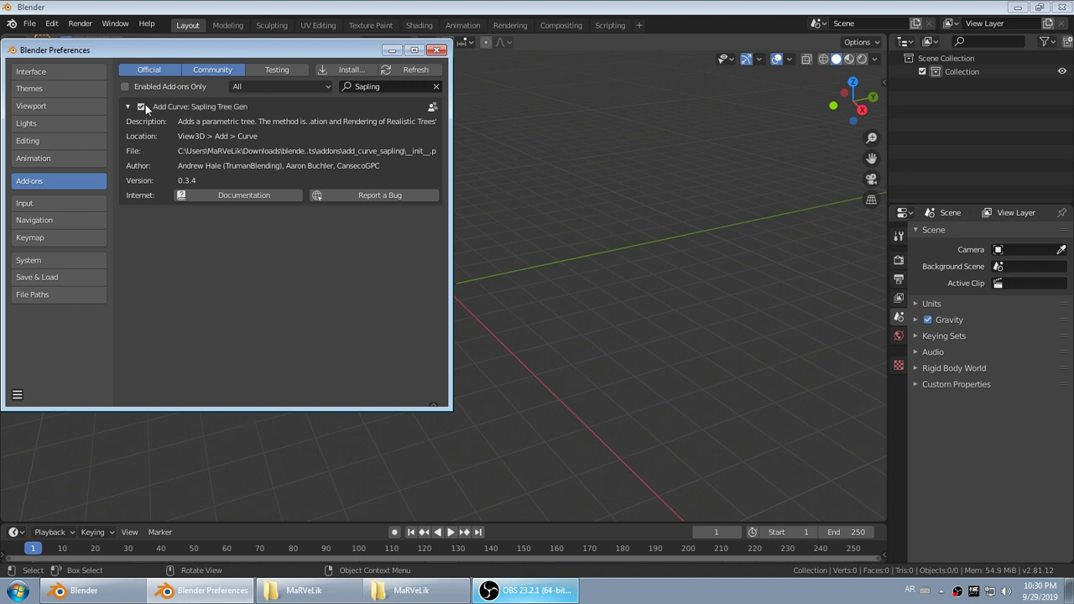
- Save the preferences and close the preferences window
left_click(18, 396)
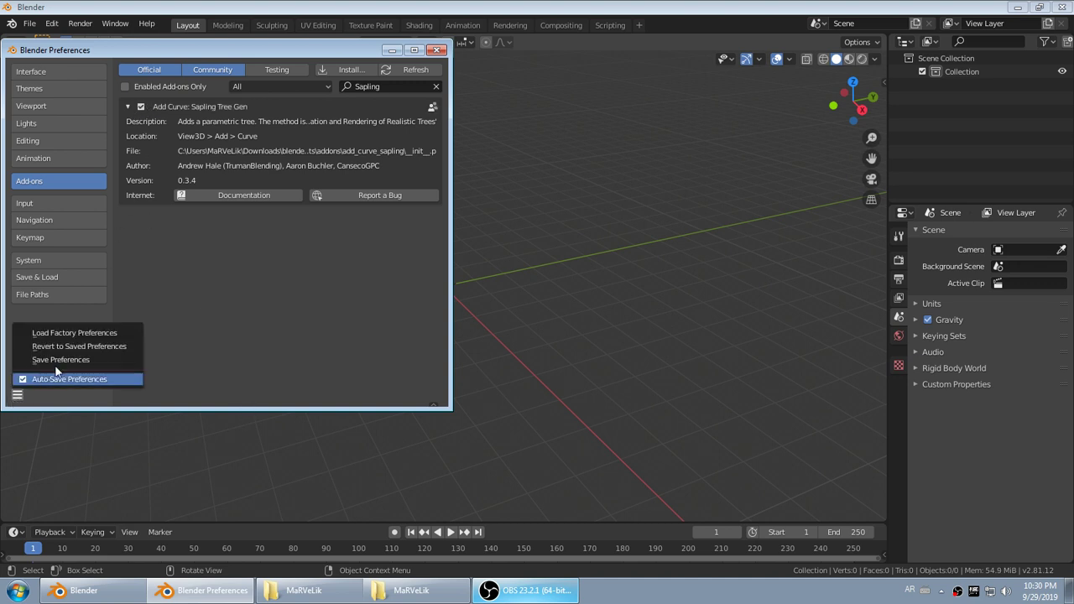
left_click(82, 360)
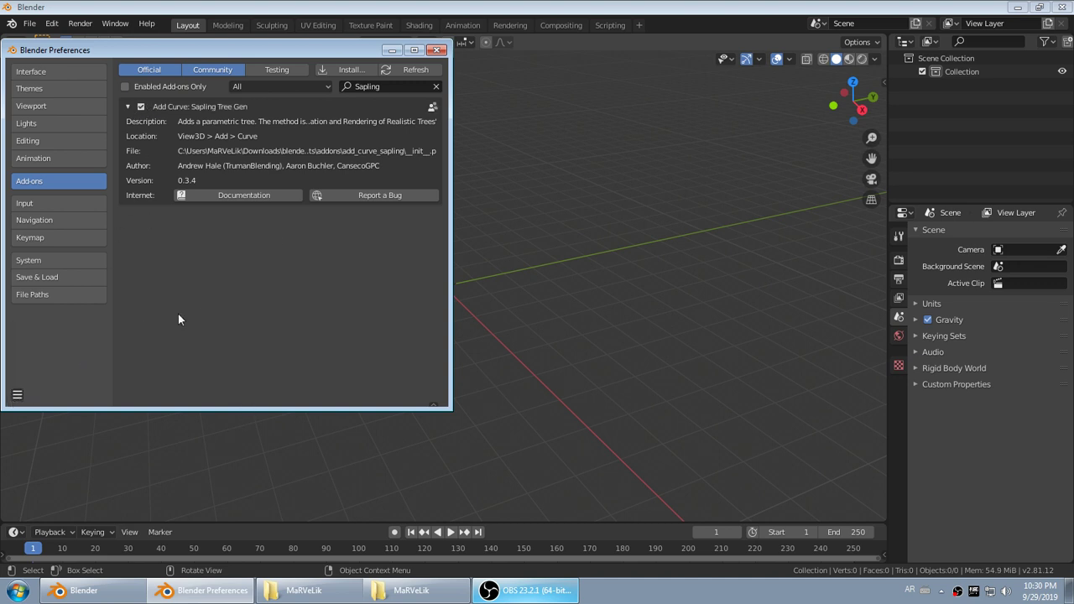
left_click(436, 50)
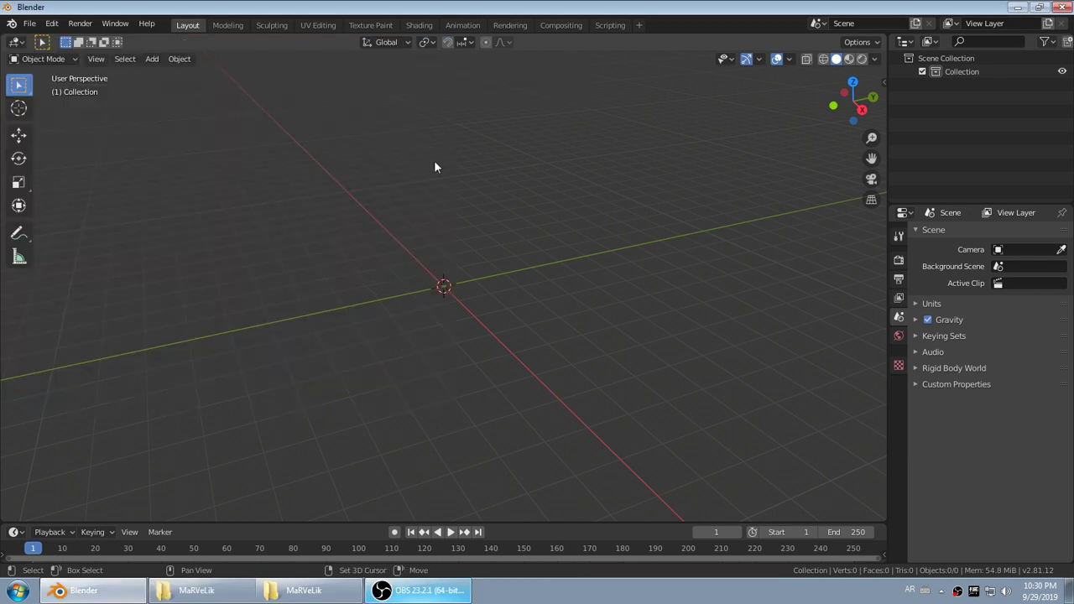
- Add a Sapling Tree Gen curve object at the scene origin
key("shift+a")
mouse_move(403, 175)
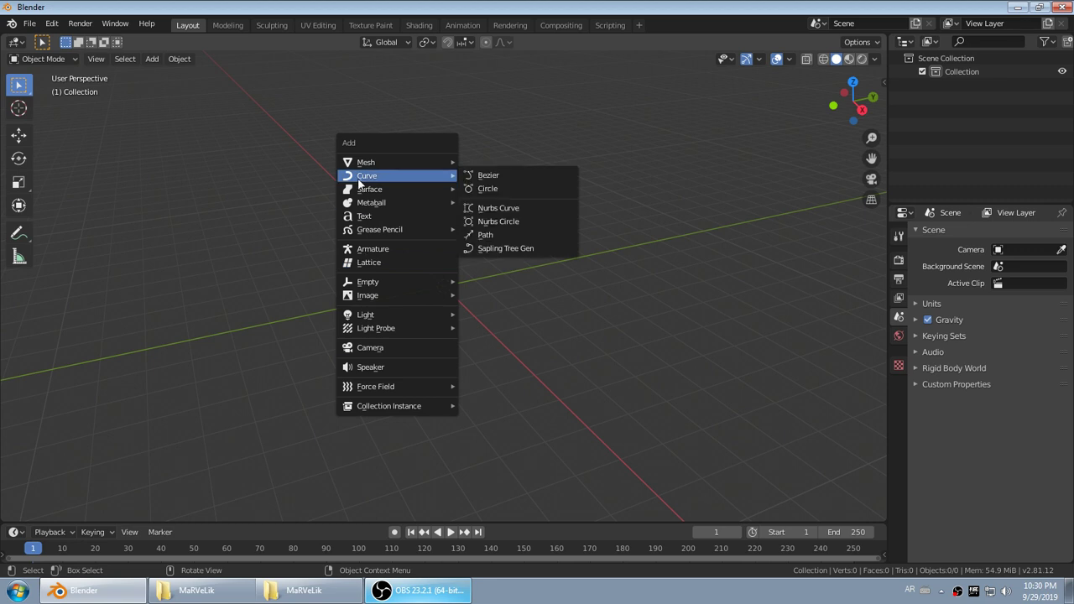
left_click(535, 250)
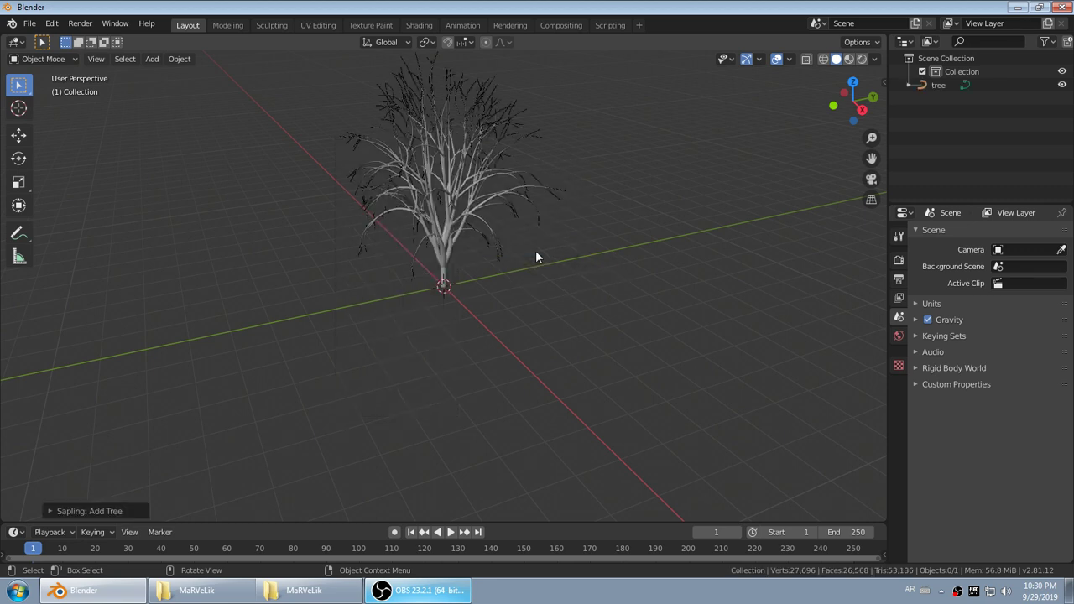
middle_click_drag(465, 211, 364, 304)
scroll(329, 195, "up", 3)
scroll(534, 392, "down", 4)
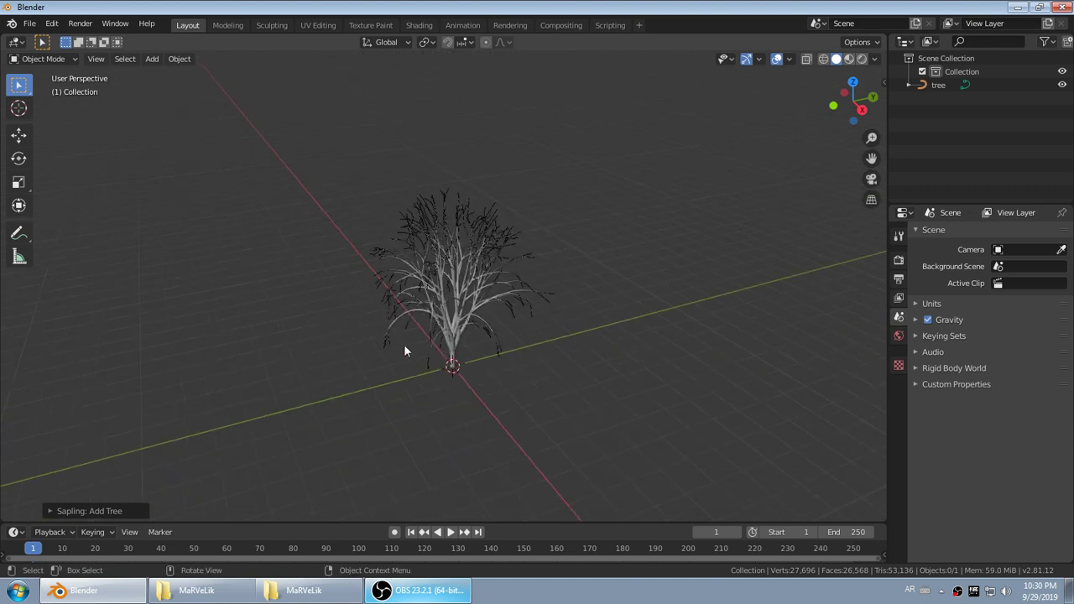
- Open the new tree's leaf settings and enable Show Leaves
left_click(53, 511)
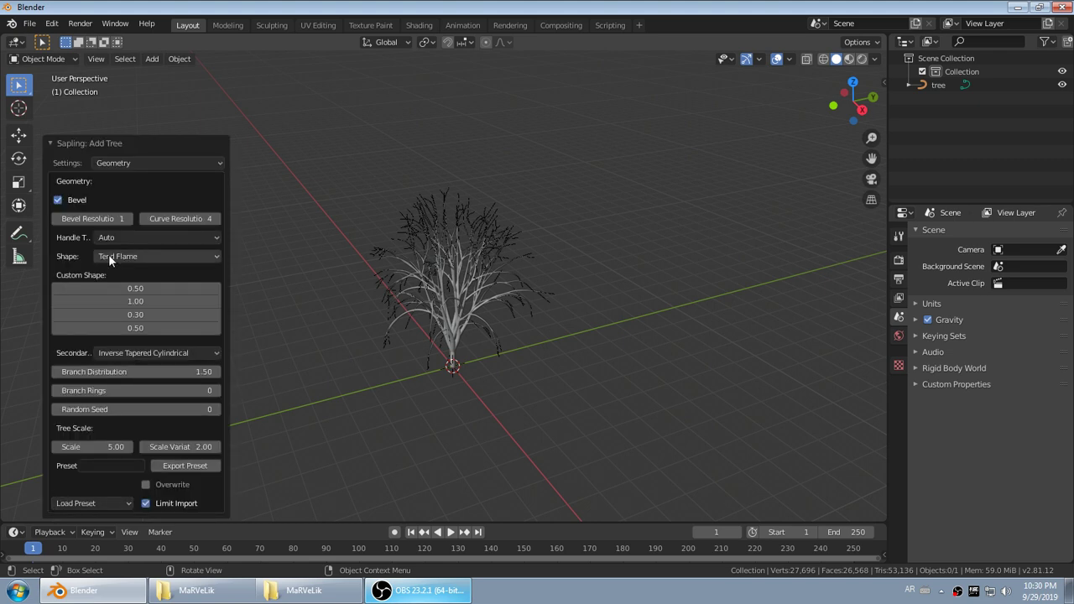
left_click(158, 163)
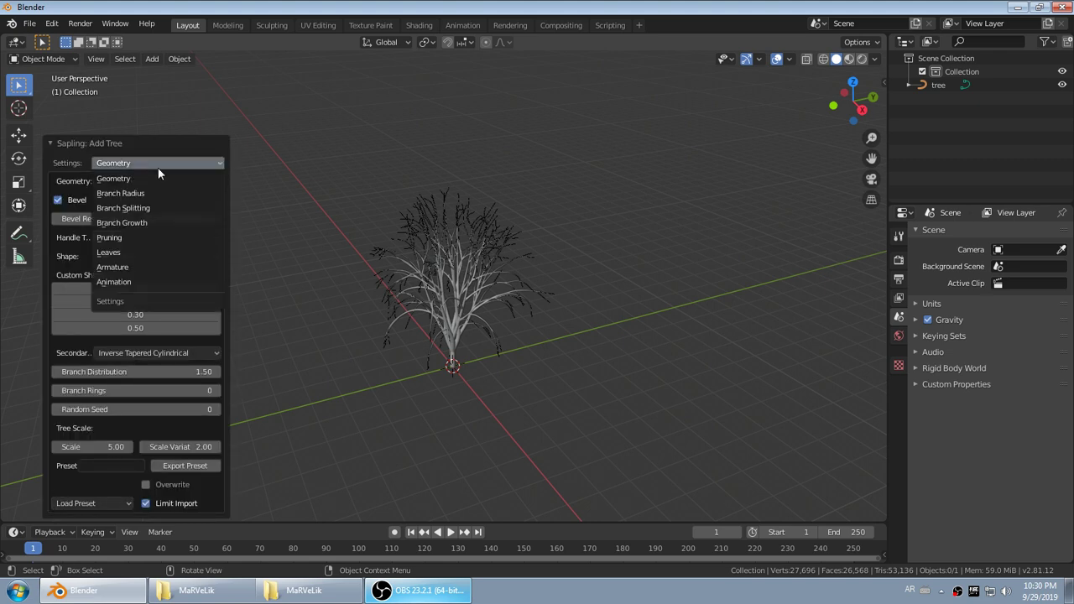
left_click(136, 250)
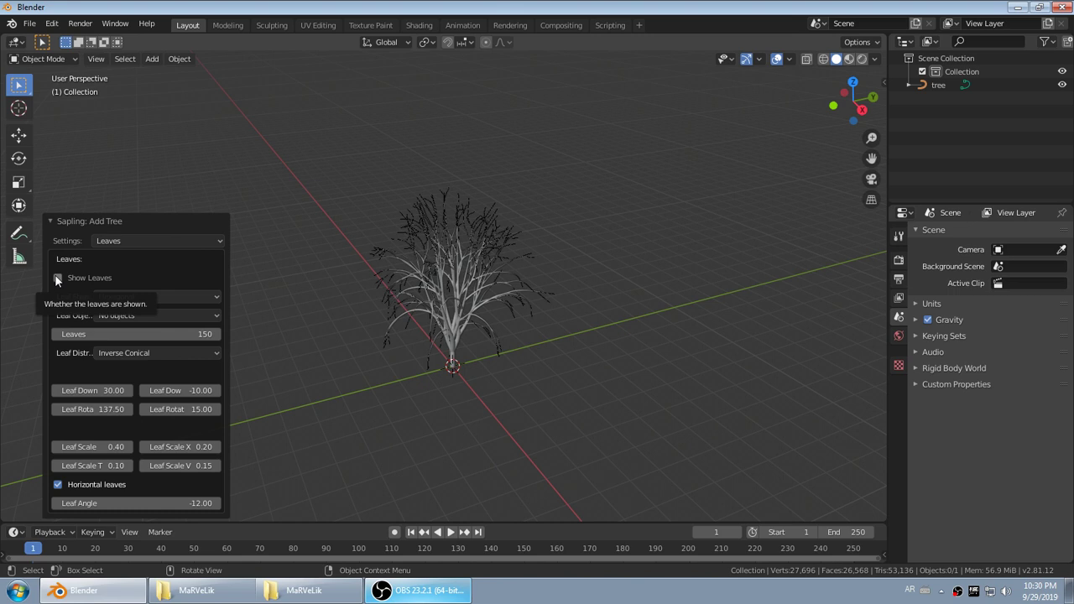
left_click(84, 278)
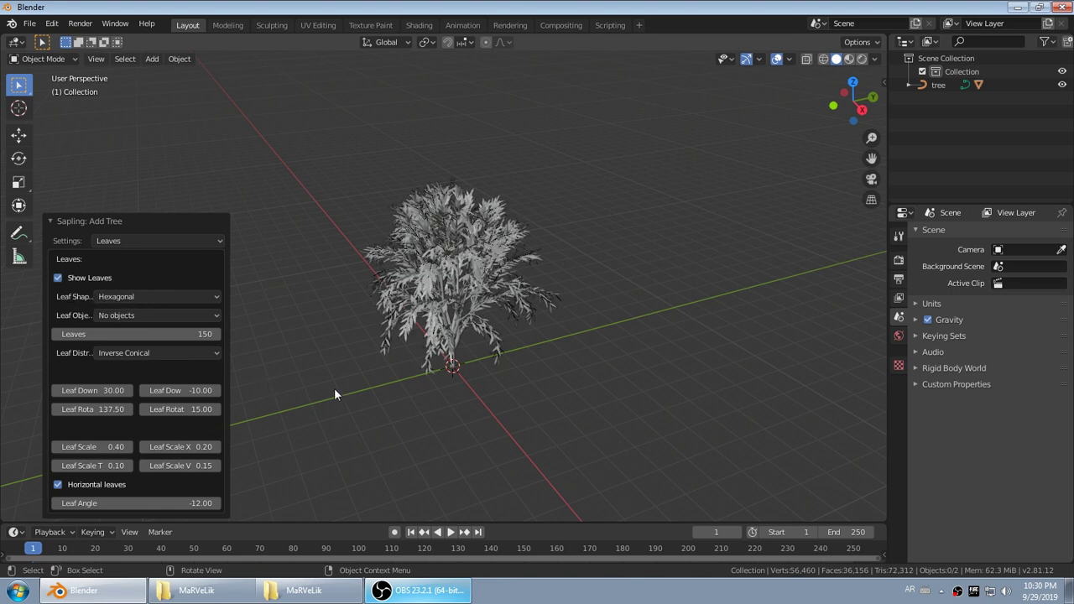
scroll(484, 375, "up", 5)
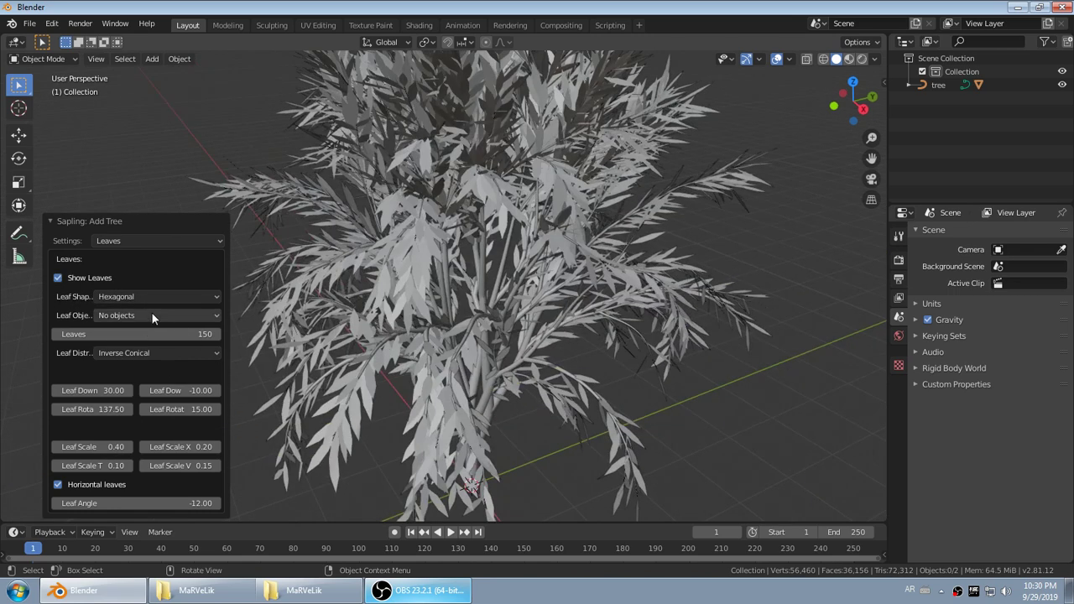
- Set the tree's leaf shape to Rectangular
left_click(132, 297)
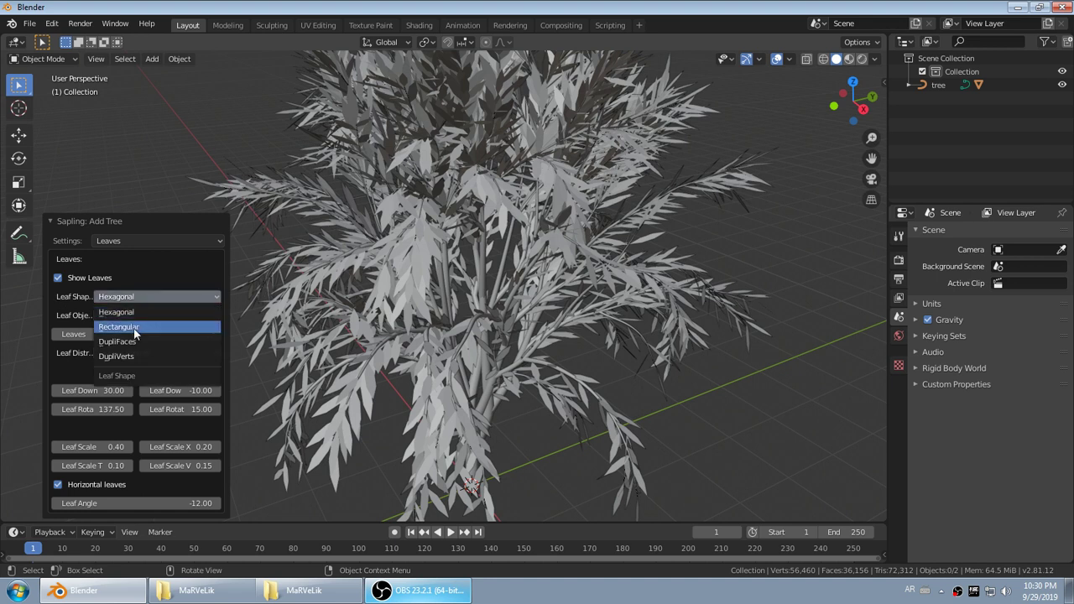
left_click(133, 328)
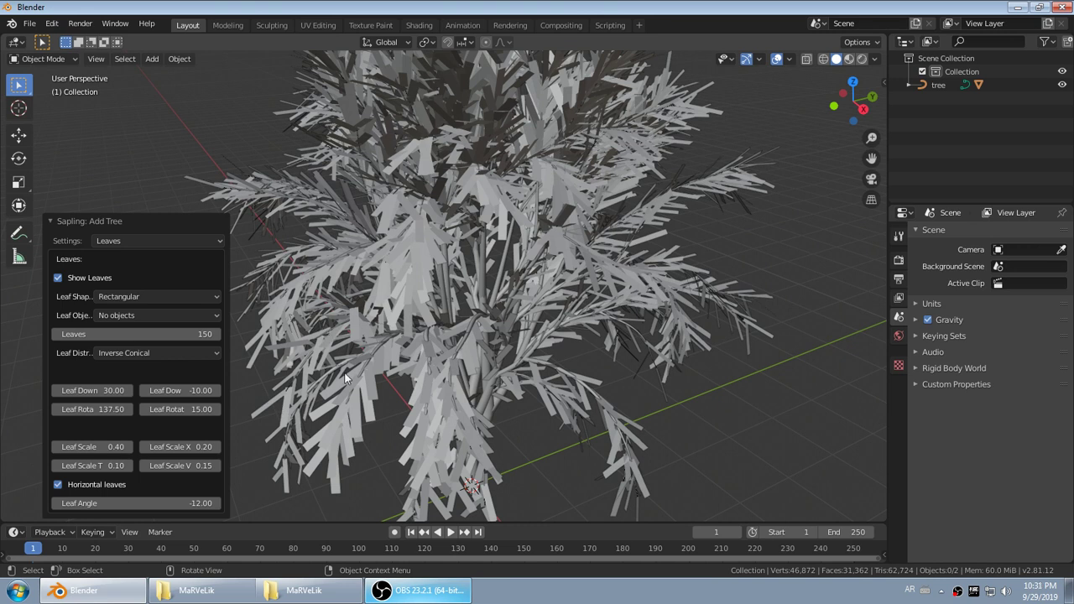
middle_click_drag(369, 426, 371, 424, "shift")
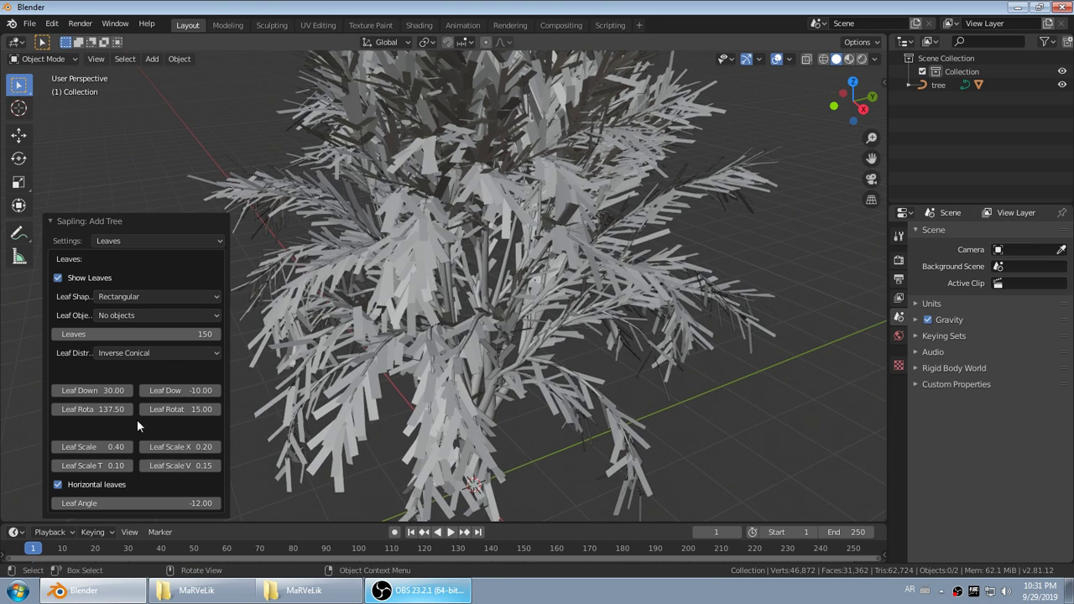
- Enlarge the tree's rectangular leaves by setting Leaf Scale to 0.52 and Leaf Scale X to 0.72
left_click_drag(94, 449, 138, 449)
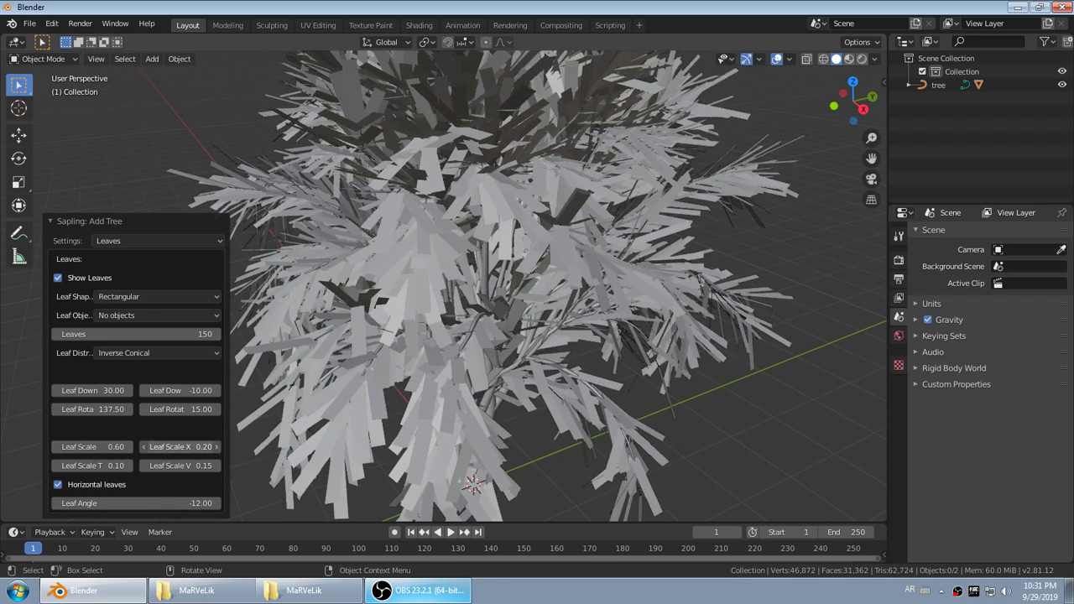
left_click_drag(181, 447, 231, 446)
middle_click_drag(508, 346, 508, 382)
left_click_drag(121, 442, 109, 442)
middle_click_drag(336, 369, 441, 405)
scroll(344, 304, "down", 3)
scroll(463, 396, "up", 3)
scroll(442, 404, "down", 5)
middle_click_drag(386, 447, 518, 375)
scroll(515, 355, "up", 3)
scroll(519, 375, "down", 2)
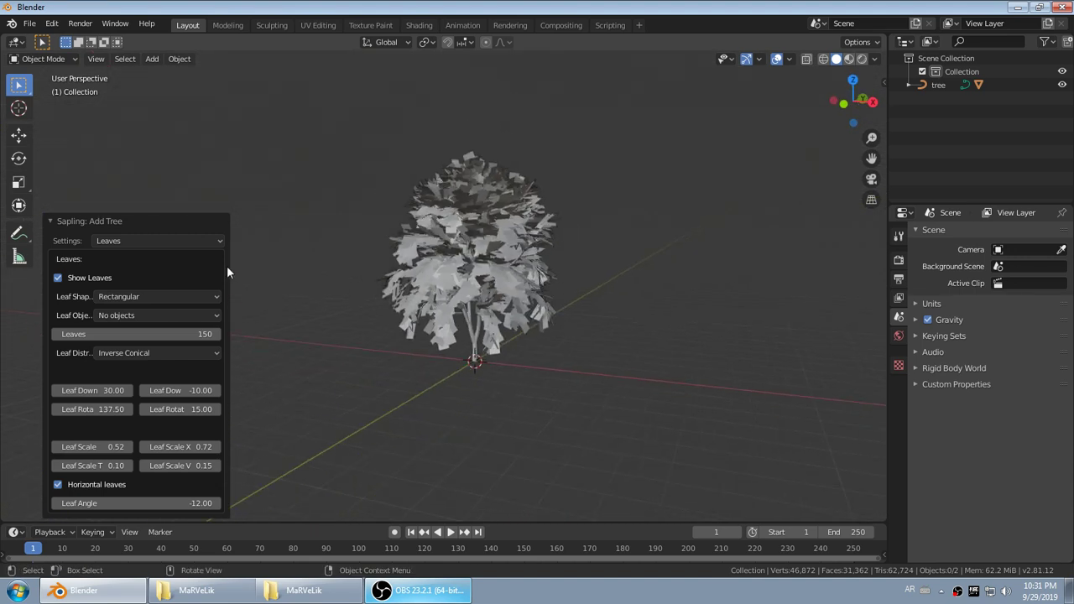
- Collapse the Sapling tree settings and select the tree's leaves object
left_click(50, 220)
middle_click_drag(632, 276, 415, 273)
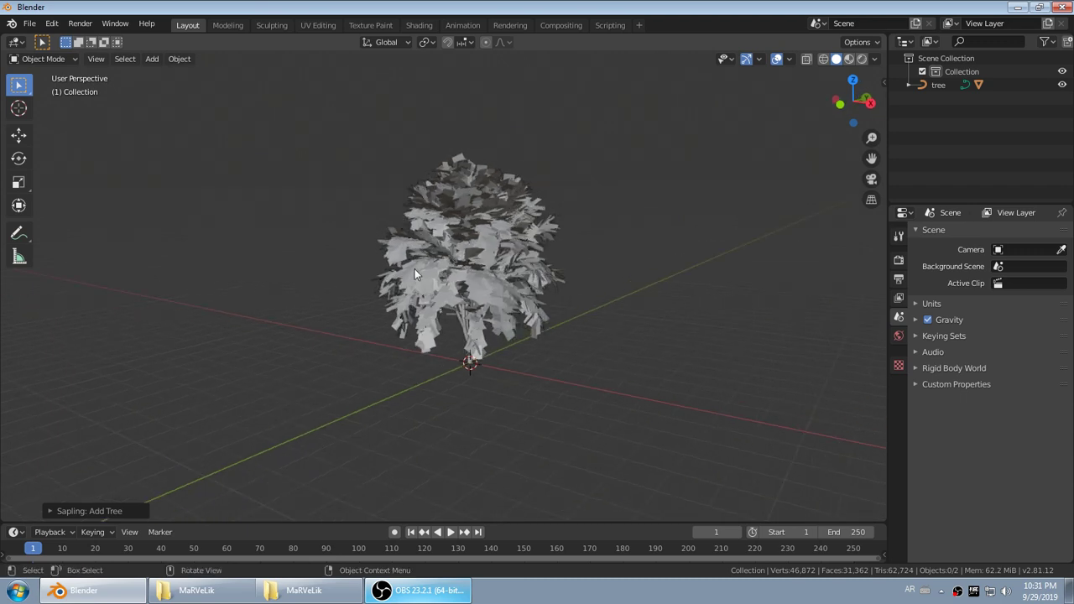
left_click(414, 273)
- Enlarge the timeline area, split the 3D viewport vertically in two, and turn the second half into a UV Editor
left_click_drag(337, 523, 357, 393)
left_click_drag(885, 40, 504, 46)
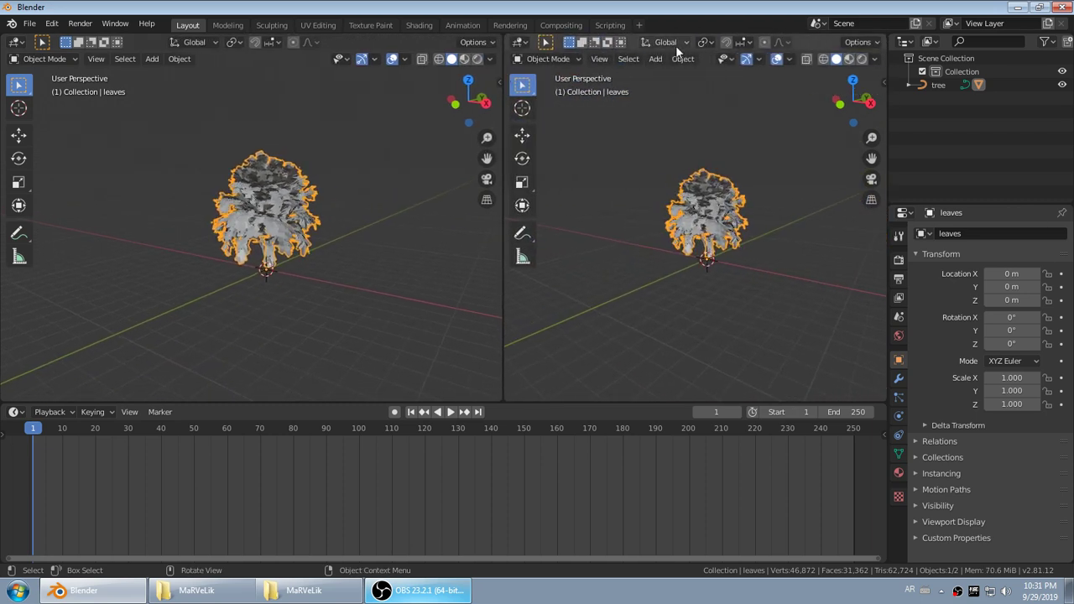
left_click(522, 41)
left_click(559, 122)
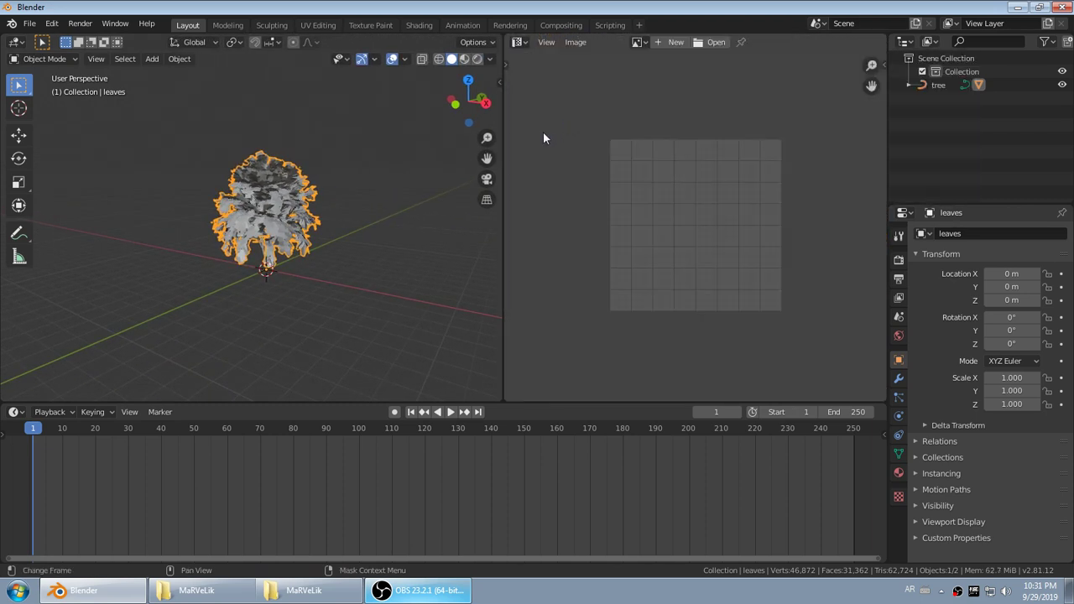
scroll(314, 232, "up", 4)
- Change the timeline area into a Shader Editor and make it taller
left_click(16, 412)
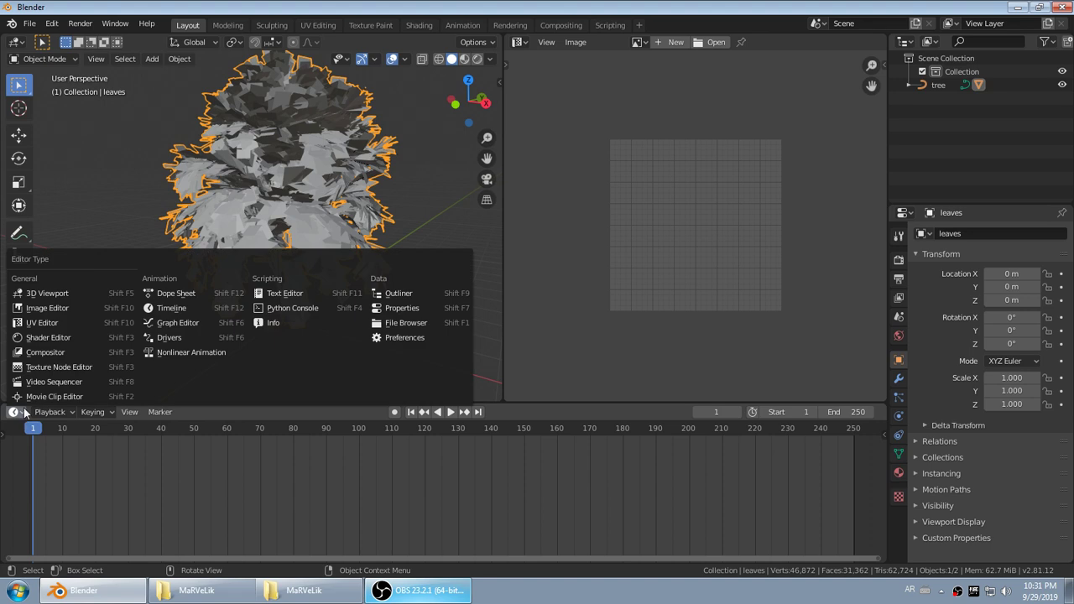
left_click(48, 338)
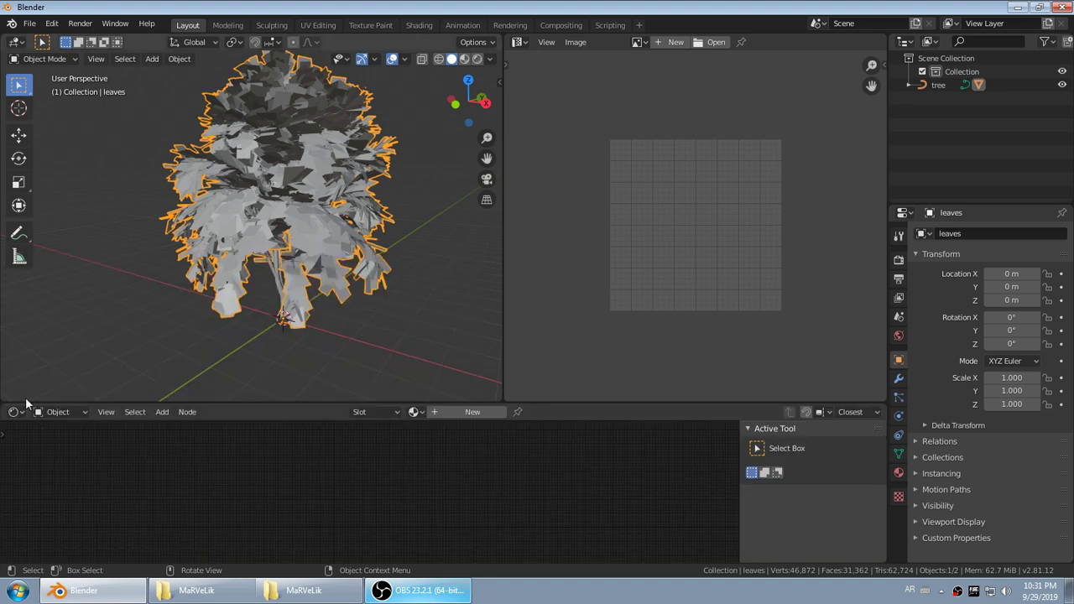
left_click_drag(32, 406, 31, 347)
mouse_move(285, 218)
middle_mouse_down()
mouse_move(317, 211)
mouse_move(298, 257)
mouse_move(272, 216)
middle_mouse_up()
- Create a new material on the leaves and widen the gap between its Principled BSDF and Material Output nodes
left_click(226, 103)
left_click(227, 106)
left_click(232, 108)
left_click(233, 108)
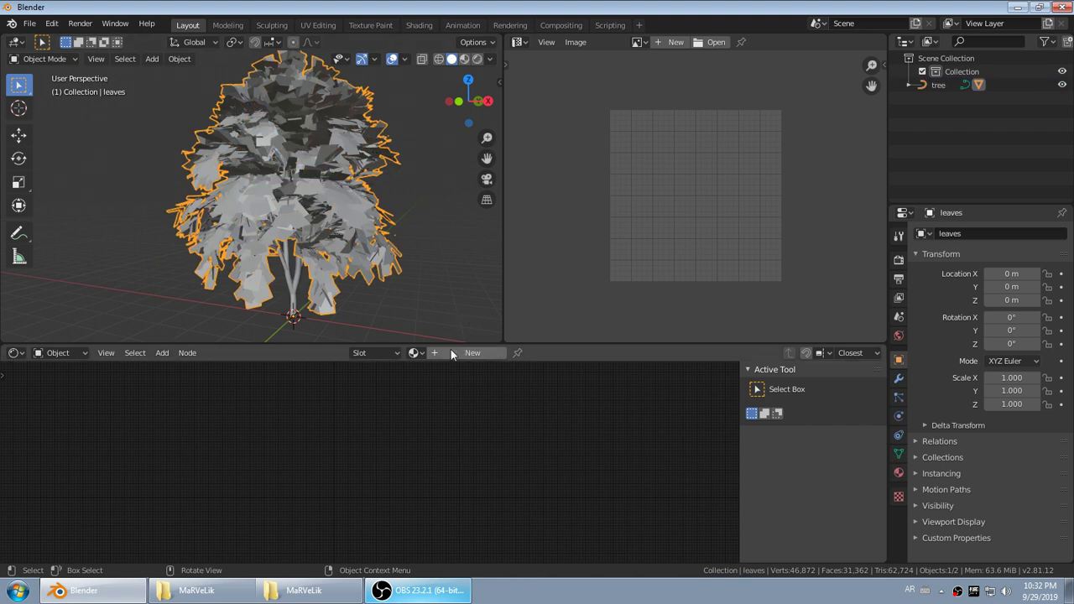
left_click(472, 354)
scroll(393, 490, "up", 6)
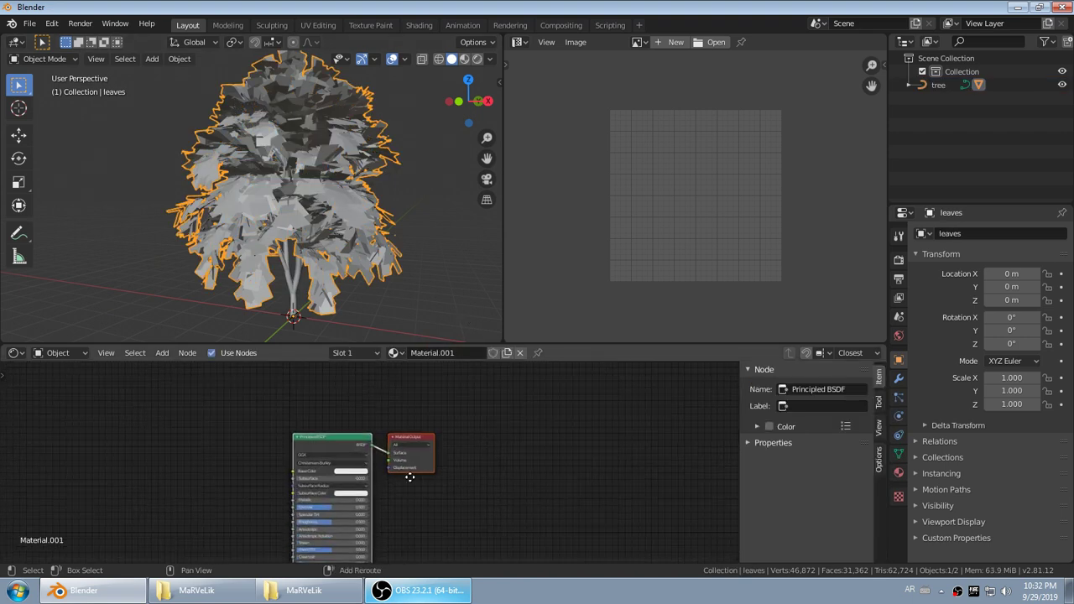
left_click_drag(349, 412, 324, 417)
middle_click_drag(324, 417, 377, 402)
left_click(445, 439)
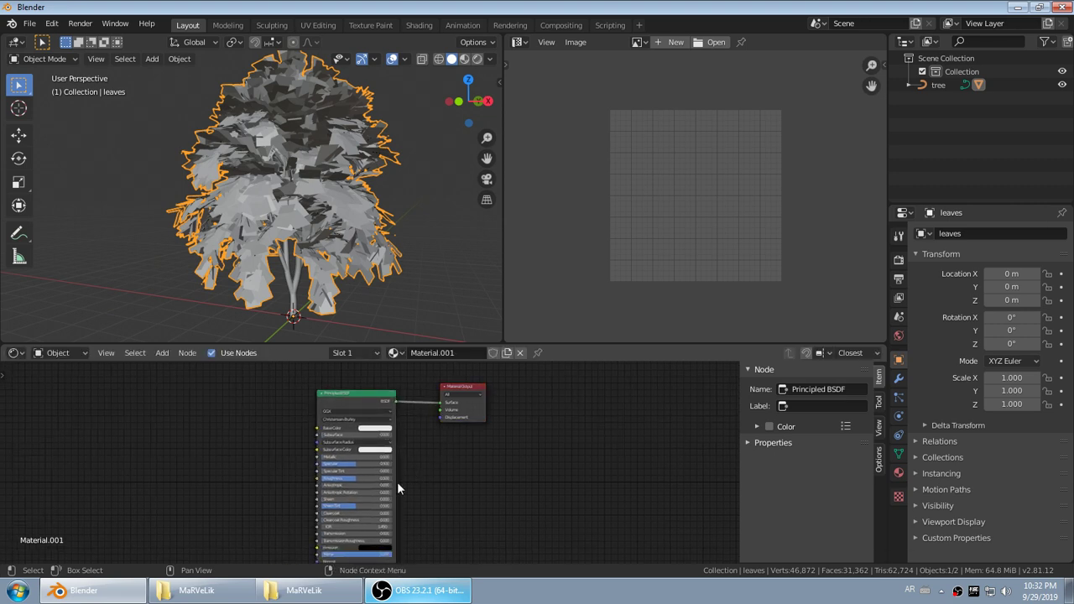
- Switch to the file explorer and open the [4K]LeafSet07 folder inside the Textures (3) favorite
left_click(220, 591)
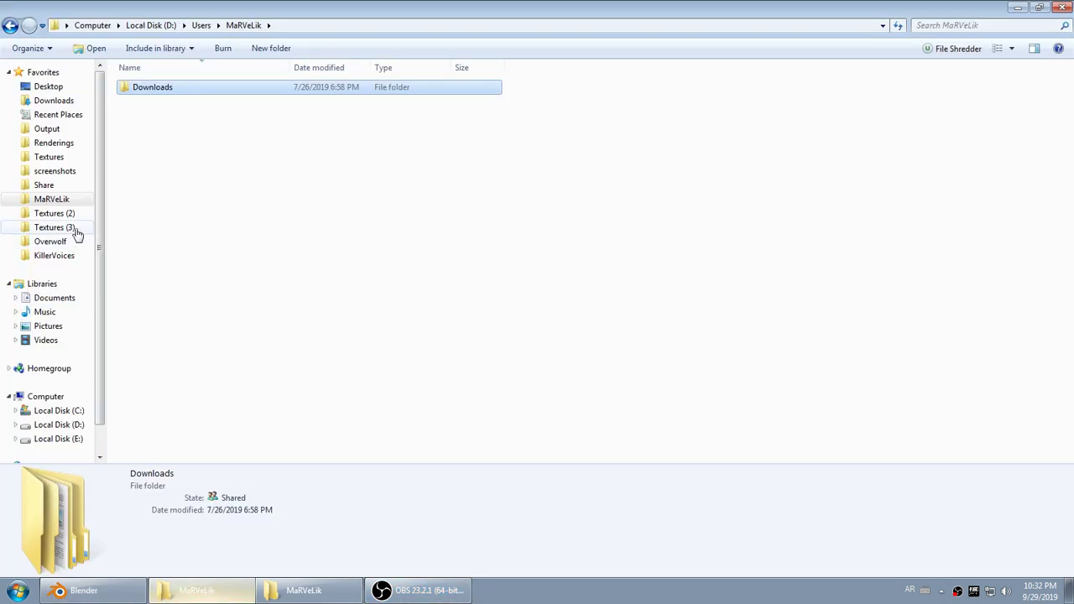
left_click(75, 232)
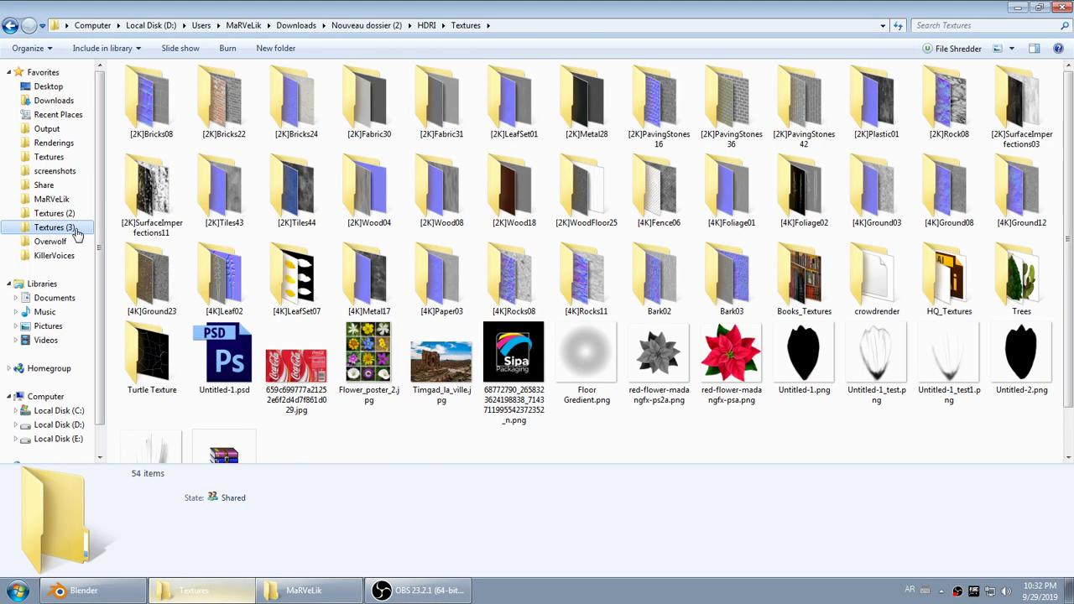
left_click(285, 267)
double_click(285, 267)
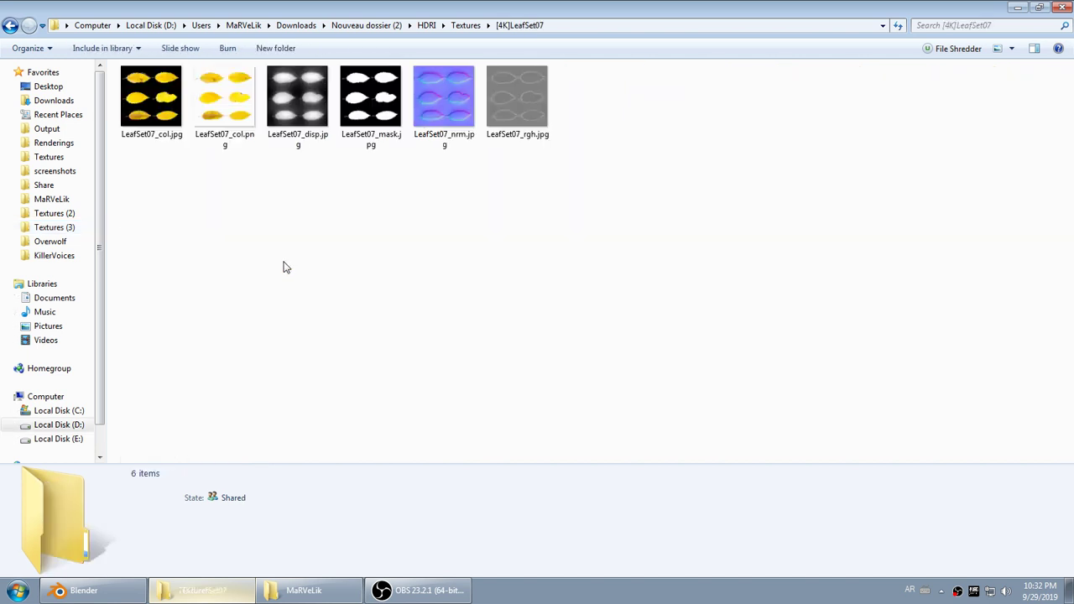
- Bring LeafSet07_col.png into Blender's Shader Editor as an Image Texture node beside the Principled BSDF
left_click(232, 113)
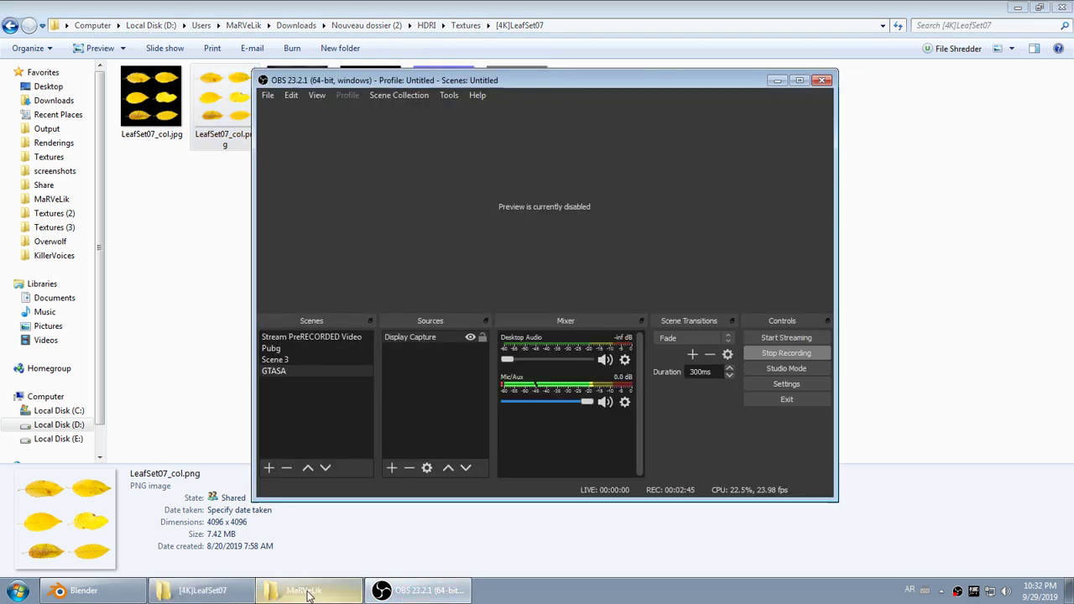
left_click(130, 596)
left_click_drag(130, 597, 218, 461)
scroll(227, 458, "up", 2)
middle_click_drag(196, 429, 321, 435)
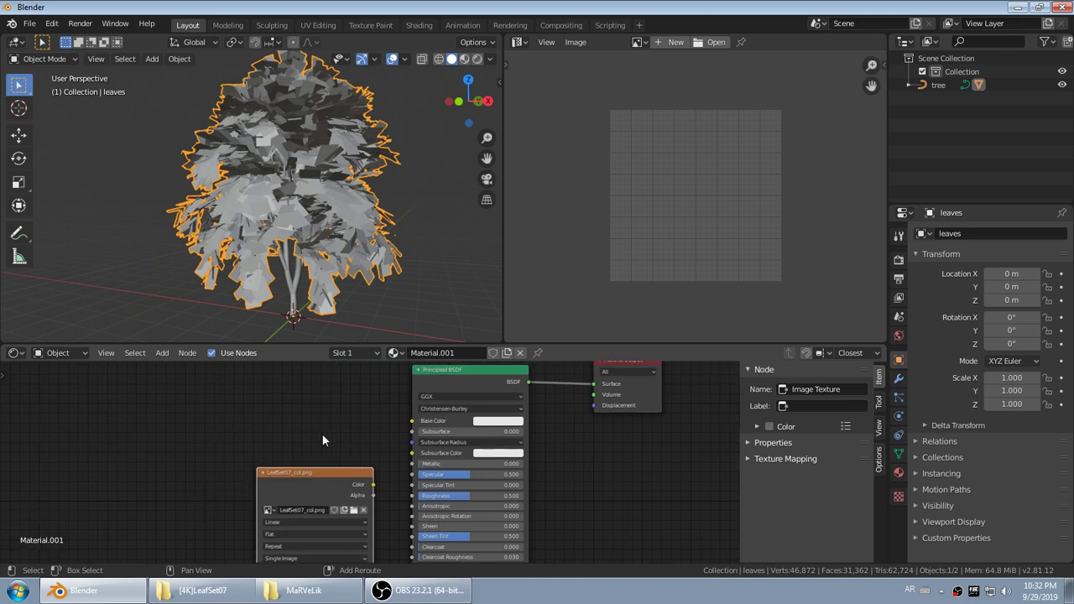
- Connect the LeafSet07_col.png Color output to the Principled BSDF's Base Color and place the texture node level with that input
left_click_drag(303, 471, 184, 388)
scroll(254, 428, "up", 3)
middle_click_drag(253, 429, 263, 454)
left_click_drag(237, 412, 433, 435)
left_click_drag(196, 391, 240, 400)
scroll(258, 418, "down", 1)
middle_click_drag(281, 423, 268, 439)
left_click_drag(218, 423, 238, 434)
scroll(369, 459, "down", 3)
middle_click_drag(369, 460, 386, 434)
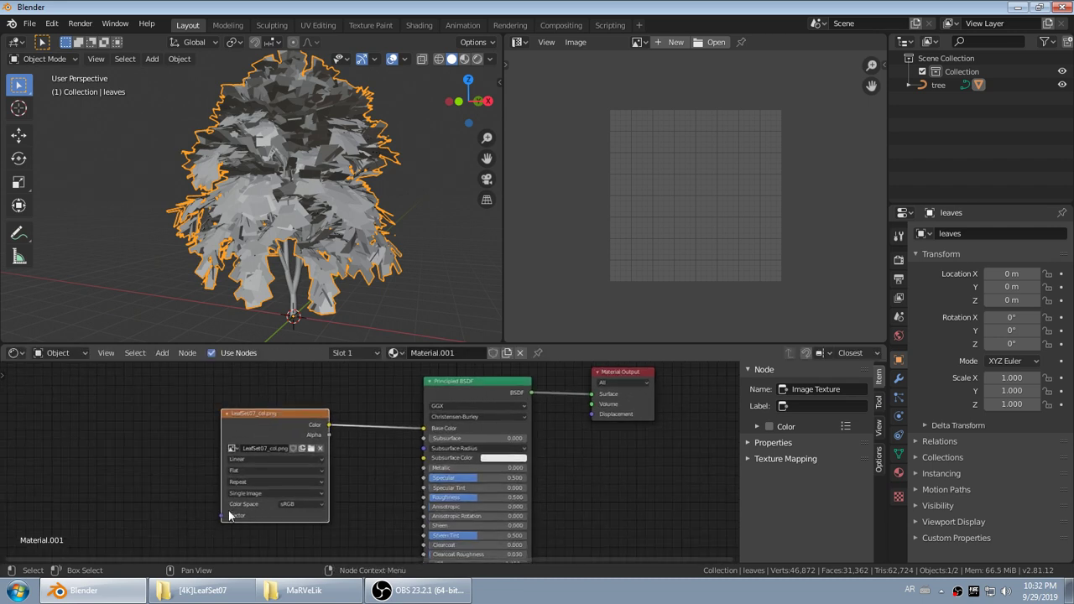
- Add a Texture Coordinate node in the free space before the LeafSet07_col.png node
middle_click_drag(96, 430, 208, 433)
scroll(208, 433, "down", 3)
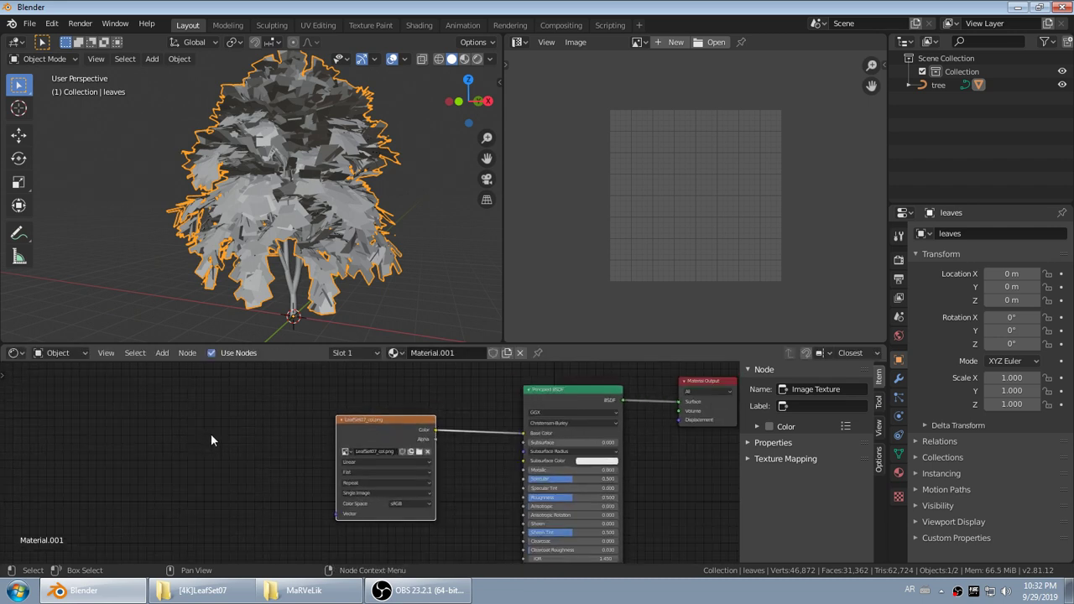
key("shift+a")
left_click(203, 421)
type("texture co")
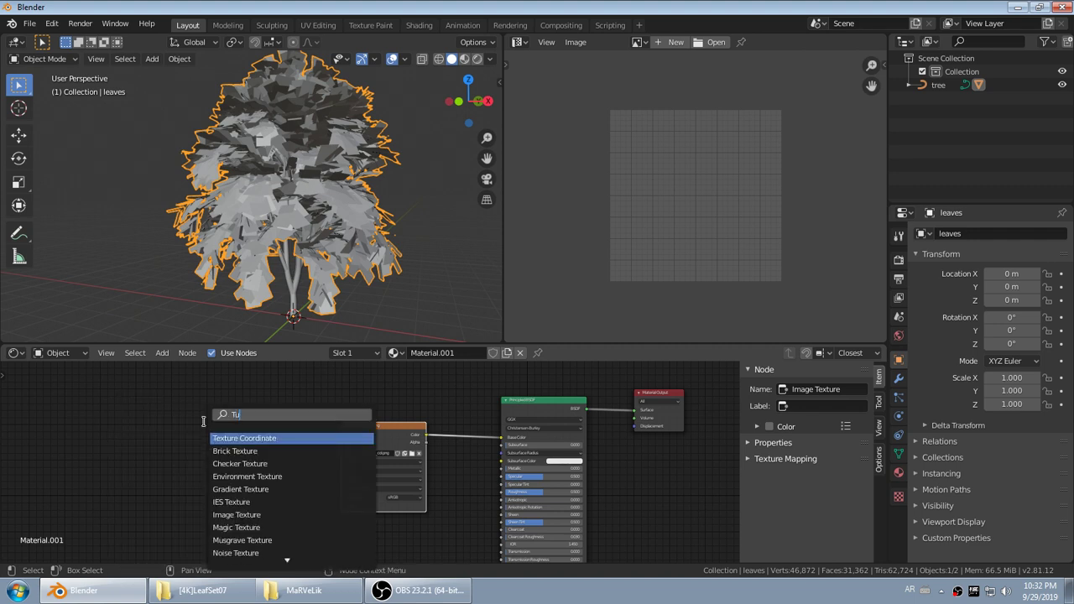
key("Return")
left_click(204, 421)
mouse_move(253, 450)
left_mouse_down()
mouse_move(304, 469)
mouse_move(347, 507)
mouse_move(263, 460)
left_mouse_up()
left_click_drag(315, 501, 309, 478)
- Add a Mapping node and place it between the Texture Coordinate node and the LeafSet07_col.png node
key("shift+a")
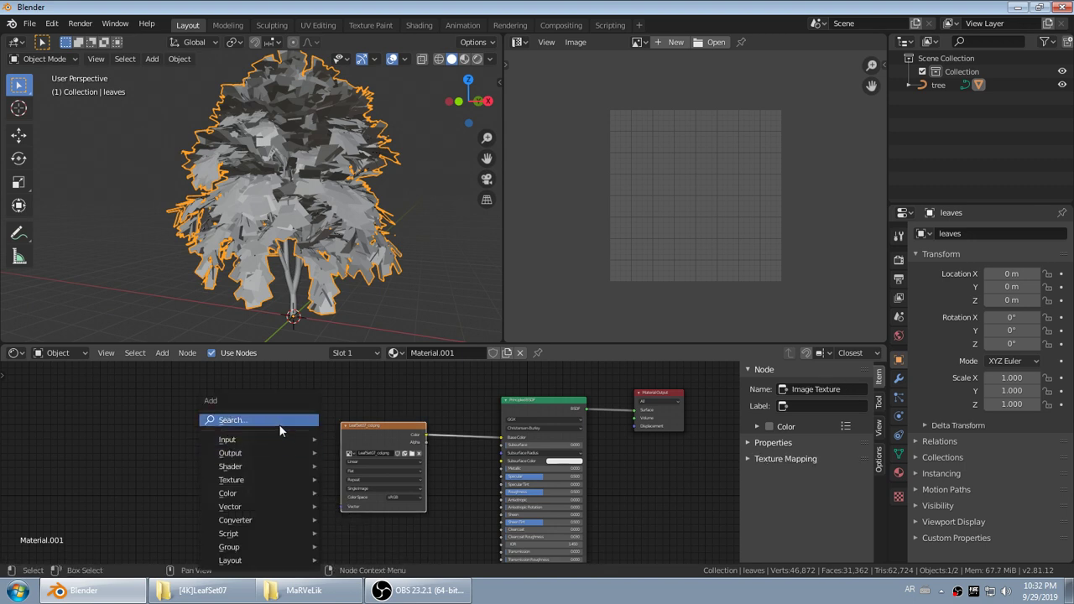
left_click(278, 424)
type("Mapp")
key("Return")
left_click(269, 426)
left_click_drag(313, 403, 222, 490)
key("g")
left_click(58, 475)
middle_click_drag(447, 500, 379, 466)
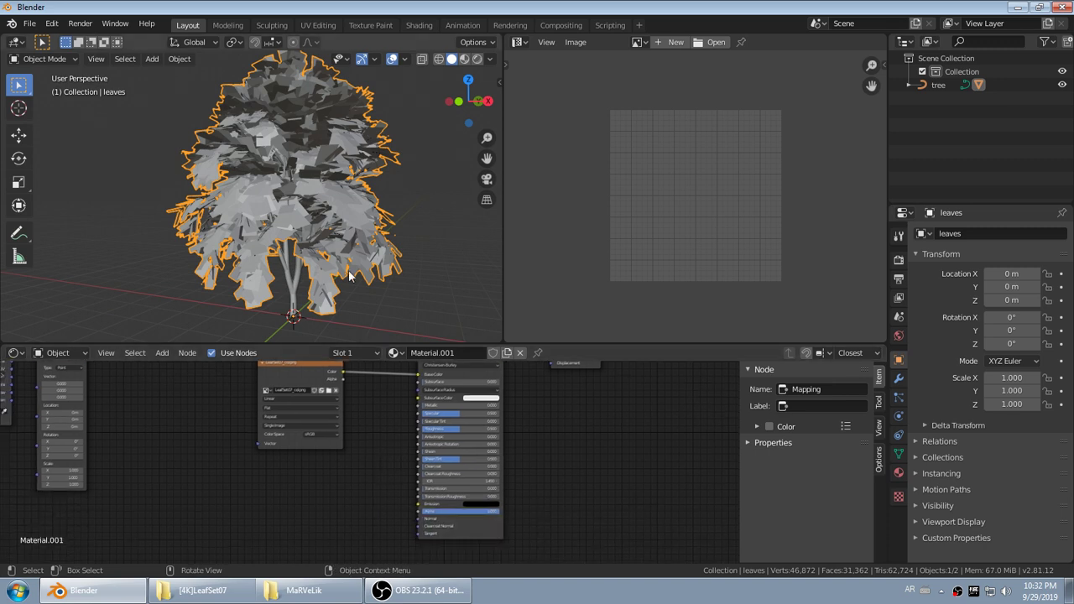
- Preview the leaf texture by setting the solid shading color to Texture, and return the color to Material
key("z")
left_click(490, 59)
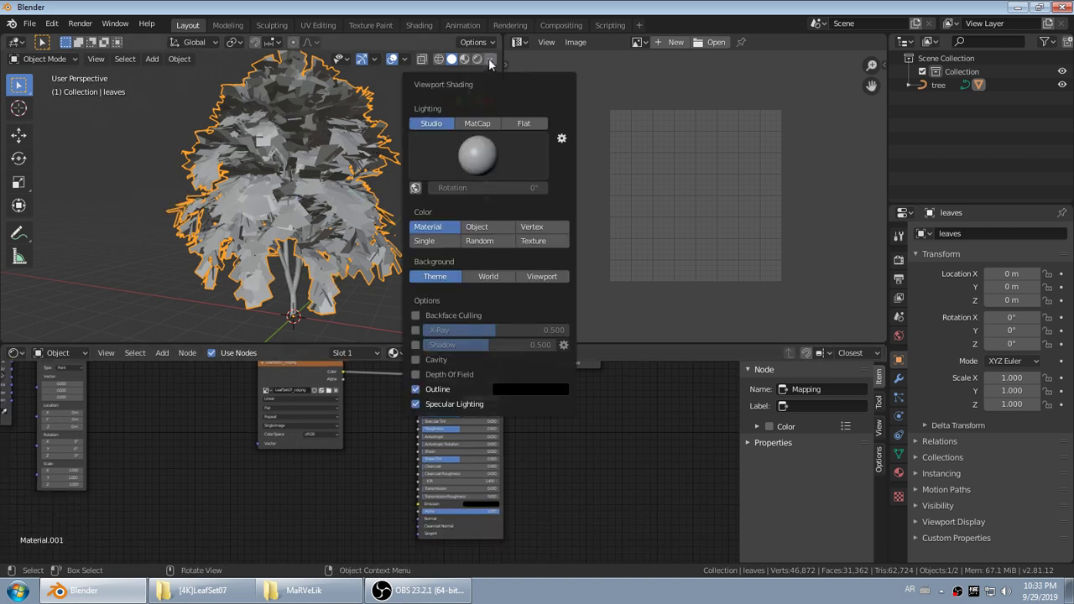
left_click(554, 241)
scroll(283, 269, "up", 10)
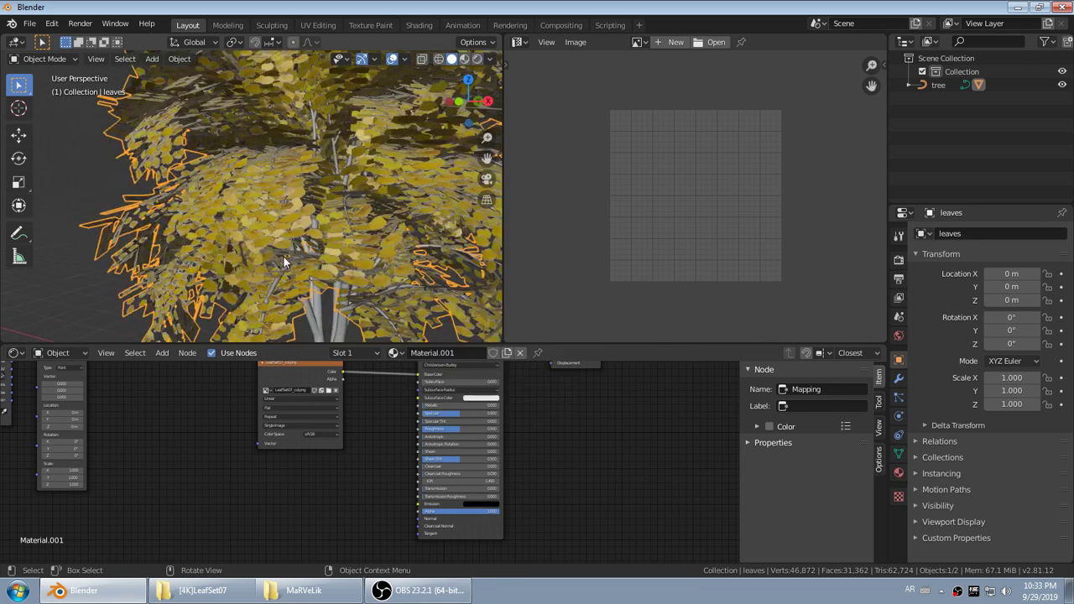
scroll(291, 230, "down", 6)
key("z")
left_click(307, 228)
scroll(346, 212, "down", 2)
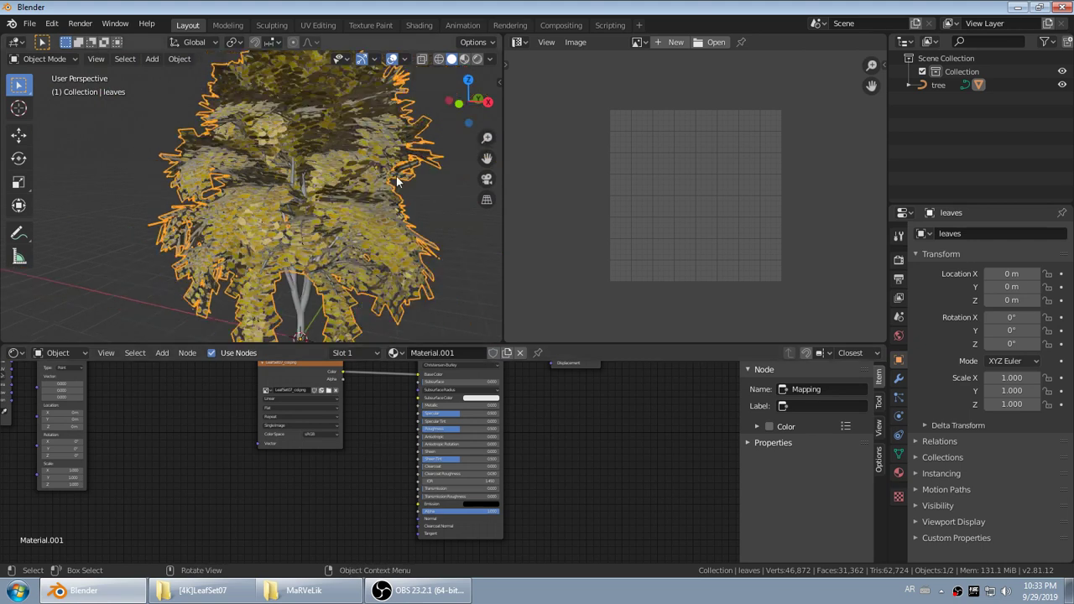
left_click(490, 59)
left_click(444, 223)
- Enter Edit Mode on the leaves and scale all their UVs down to roughly the size of a single leaf in the image
middle_click_drag(296, 432, 176, 458)
scroll(242, 426, "up", 3)
key("Tab")
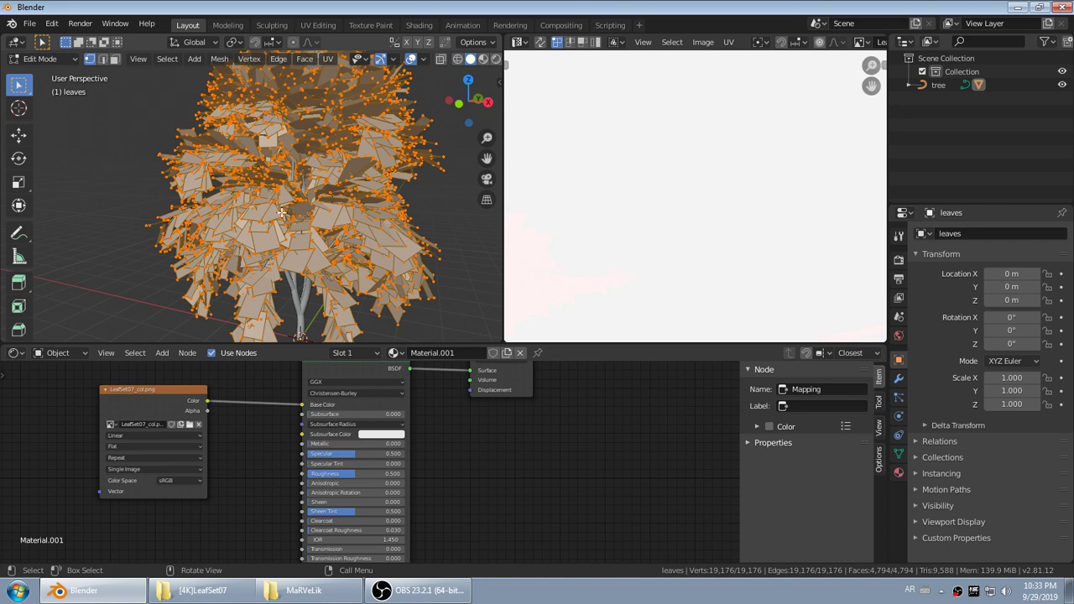
scroll(307, 239, "down", 5)
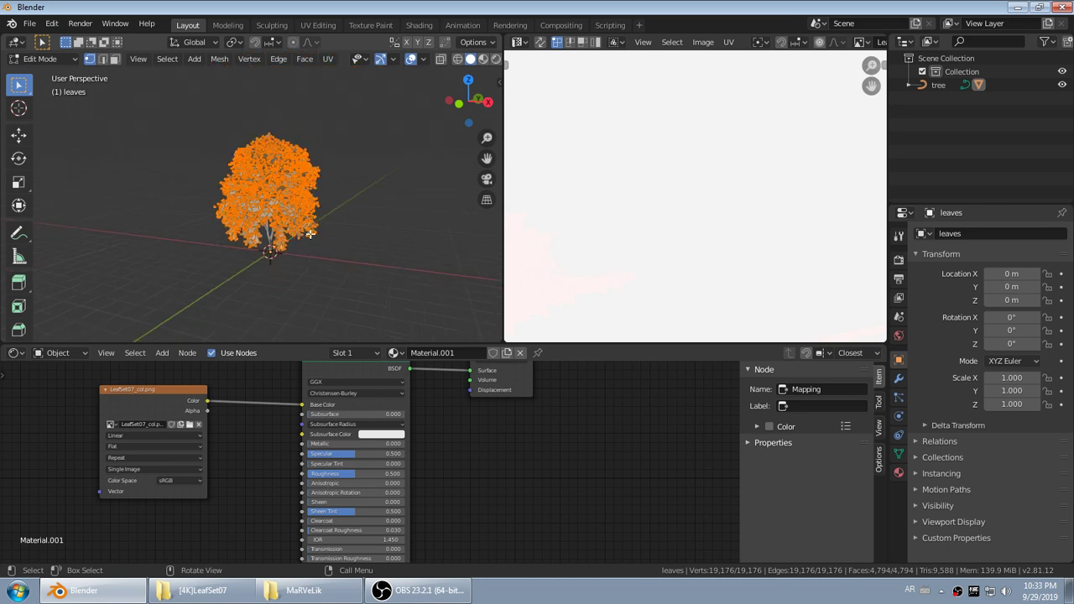
scroll(306, 239, "down", 2)
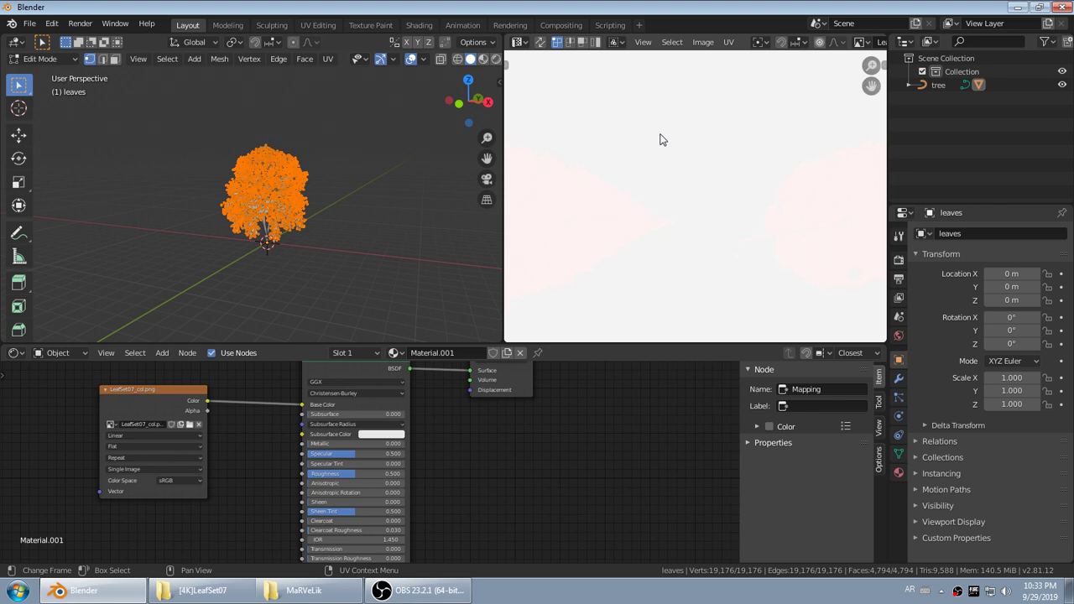
scroll(665, 140, "down", 6)
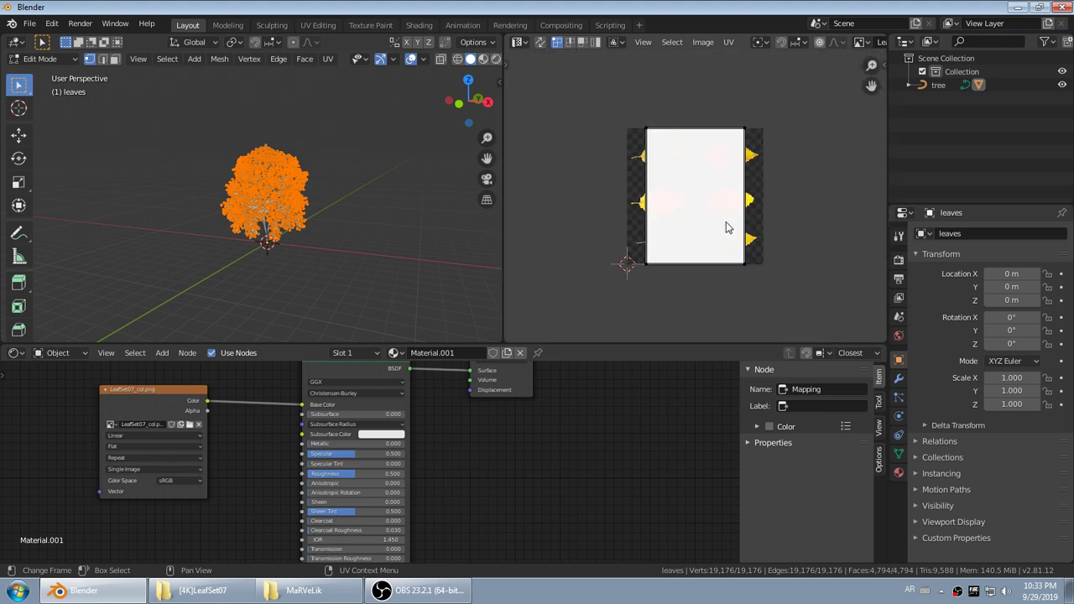
scroll(680, 222, "up", 2)
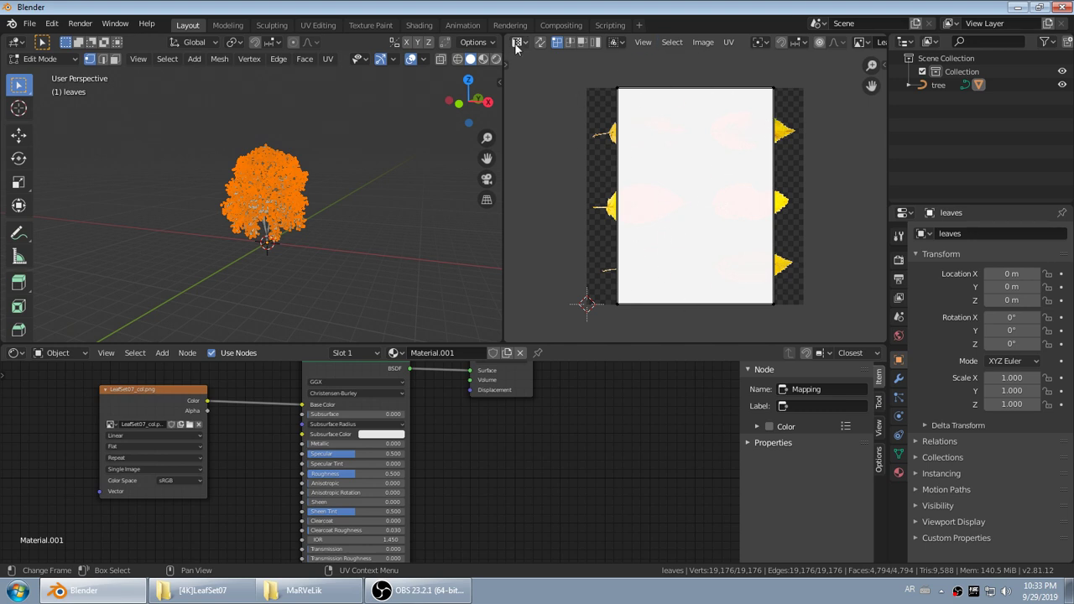
key("a")
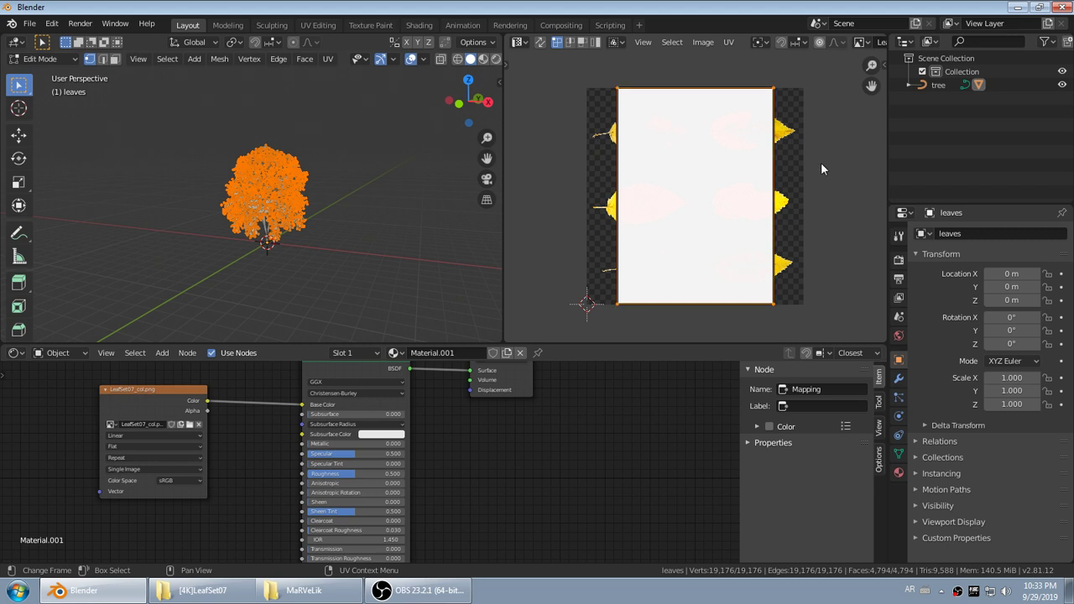
key("s")
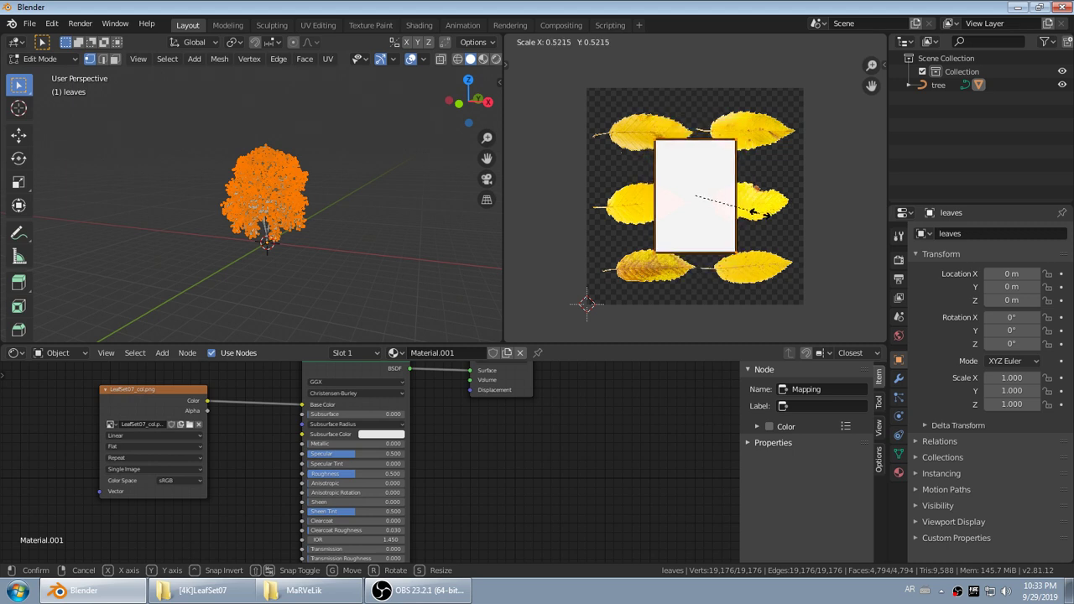
left_click(747, 207)
- Rotate the leaf UVs by 90° and move them over the bottom-left leaf of the texture image
type("r")
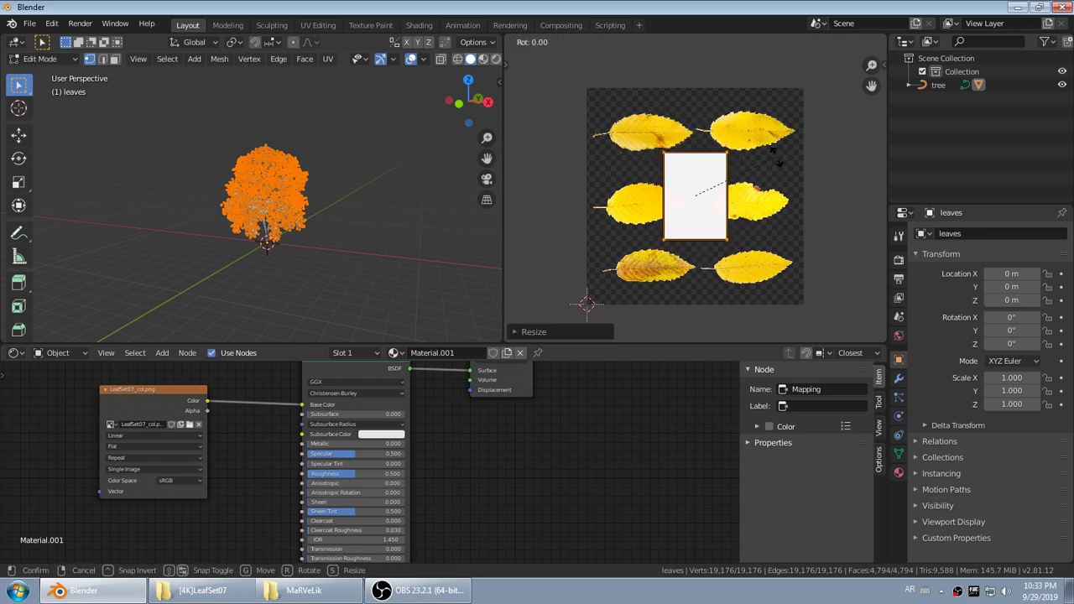
type("90")
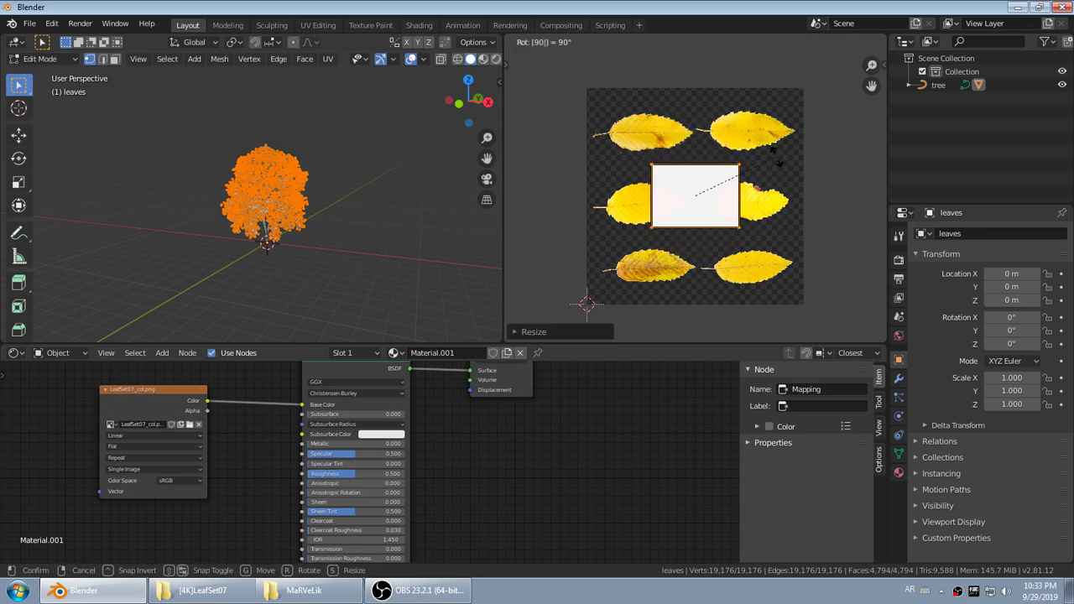
key("Return")
key("g")
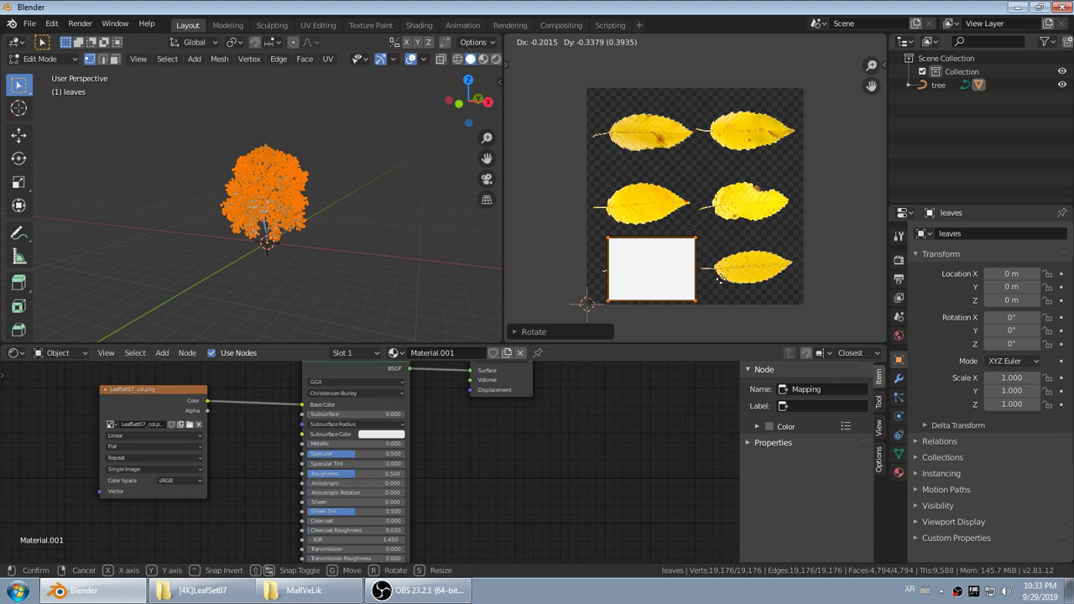
left_click(719, 280)
- Leave Edit Mode and display the whole tree in Material Preview shading to check the leaves
key("Tab")
scroll(288, 198, "up", 8)
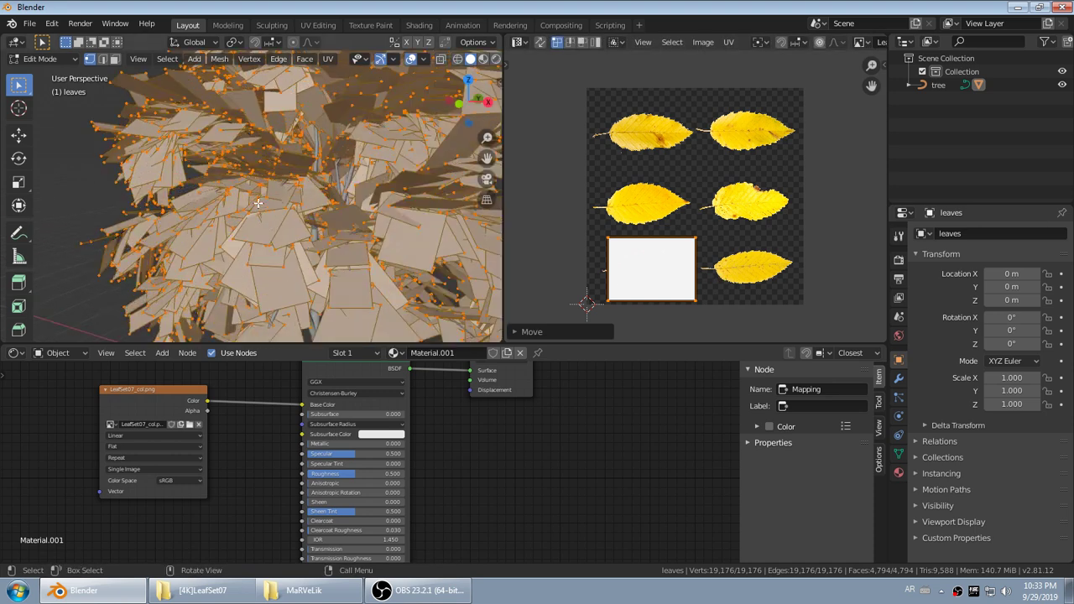
key("z")
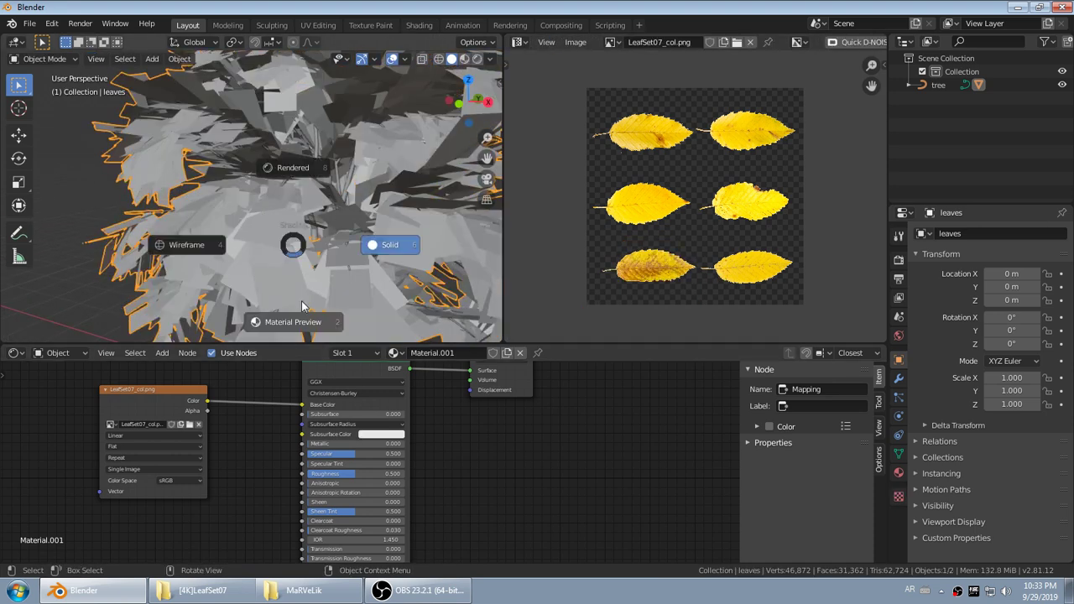
left_click(290, 312)
key("z")
left_click(288, 254)
scroll(277, 227, "down", 5)
mouse_move(277, 227)
middle_mouse_down()
mouse_move(239, 188)
mouse_move(299, 136)
mouse_move(336, 165)
mouse_move(370, 230)
mouse_move(396, 206)
mouse_move(347, 209)
mouse_move(311, 177)
middle_mouse_up()
scroll(366, 225, "down", 2)
scroll(396, 207, "up", 2)
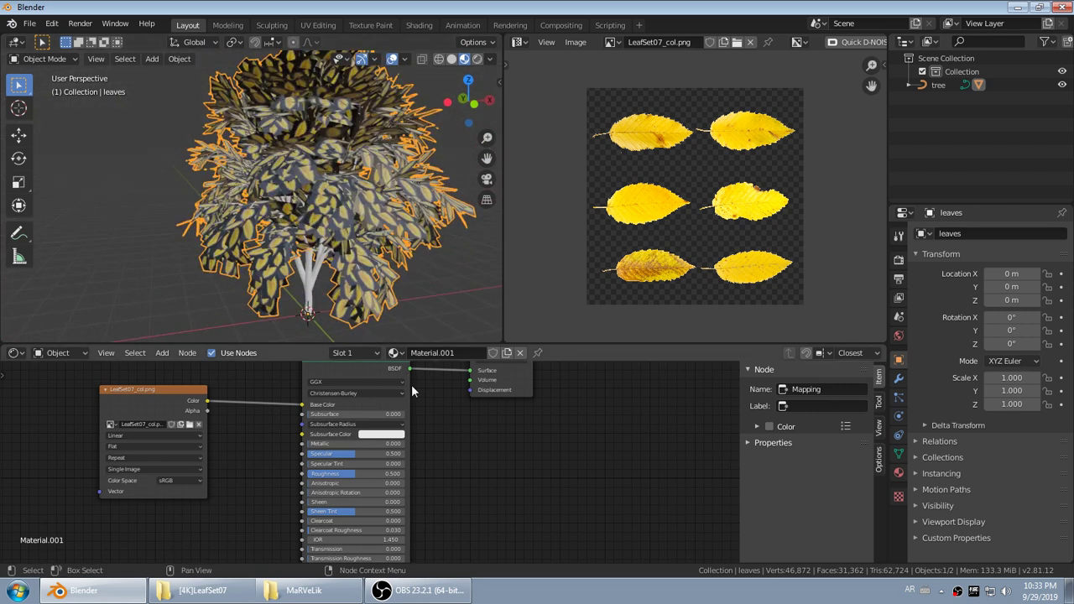
- Shrink the [4K]LeafSet07 folder window over Blender and bring LeafSet07_nrm.jpg into the Shader Editor below the color texture node
middle_click_drag(468, 430, 557, 341)
scroll(485, 410, "down", 2)
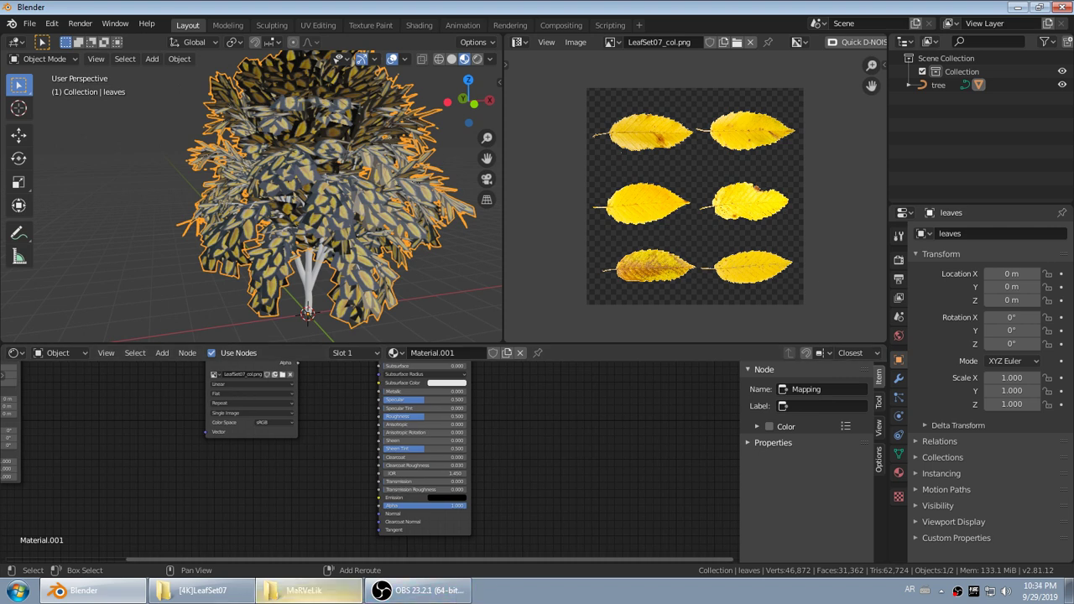
left_click(246, 558)
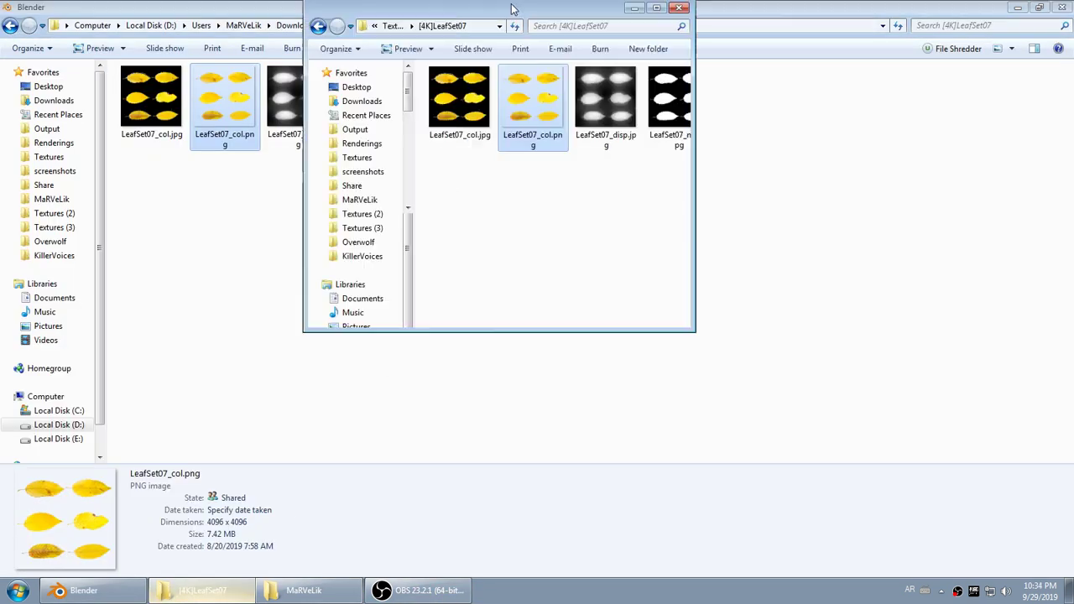
left_click_drag(495, 7, 836, 58)
left_click(891, 195)
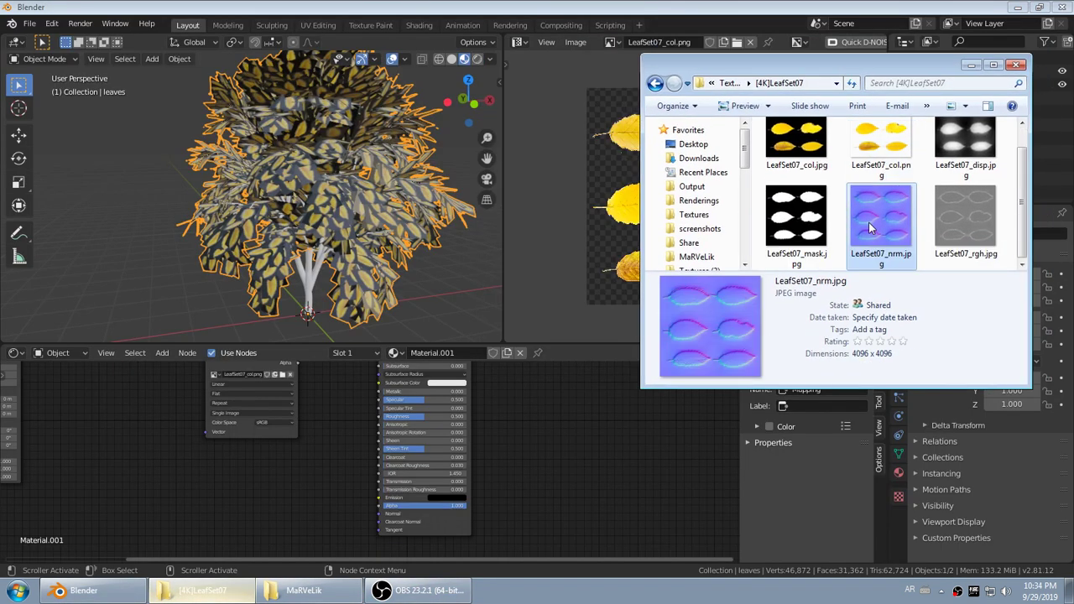
left_click_drag(304, 504, 307, 507)
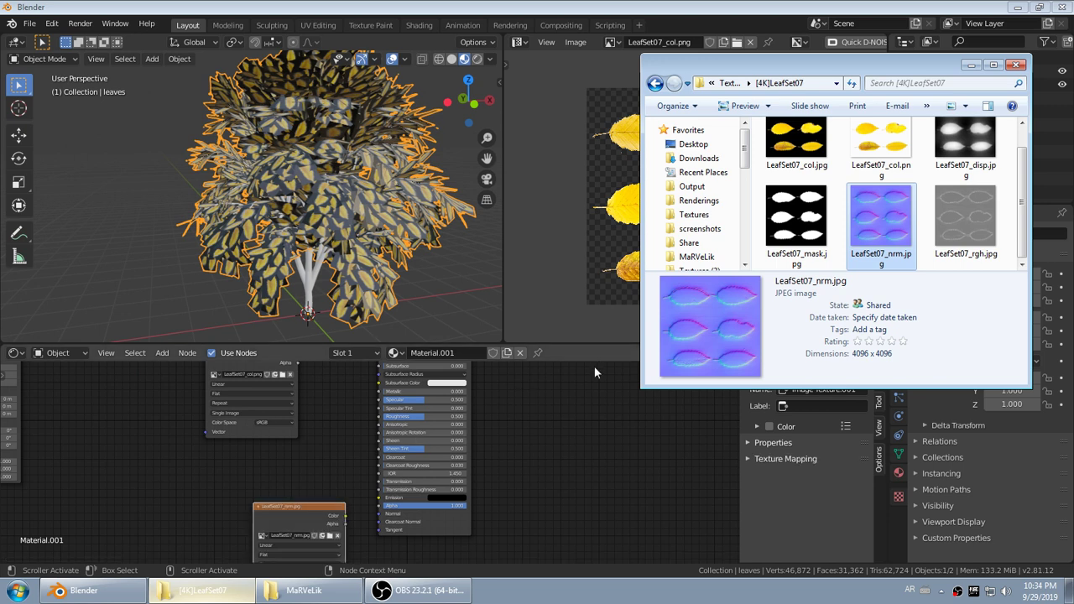
- Bring LeafSet07_rgh.jpg into the Shader Editor as an Image Texture node beside the normal map node
left_click(796, 217)
left_click(964, 143)
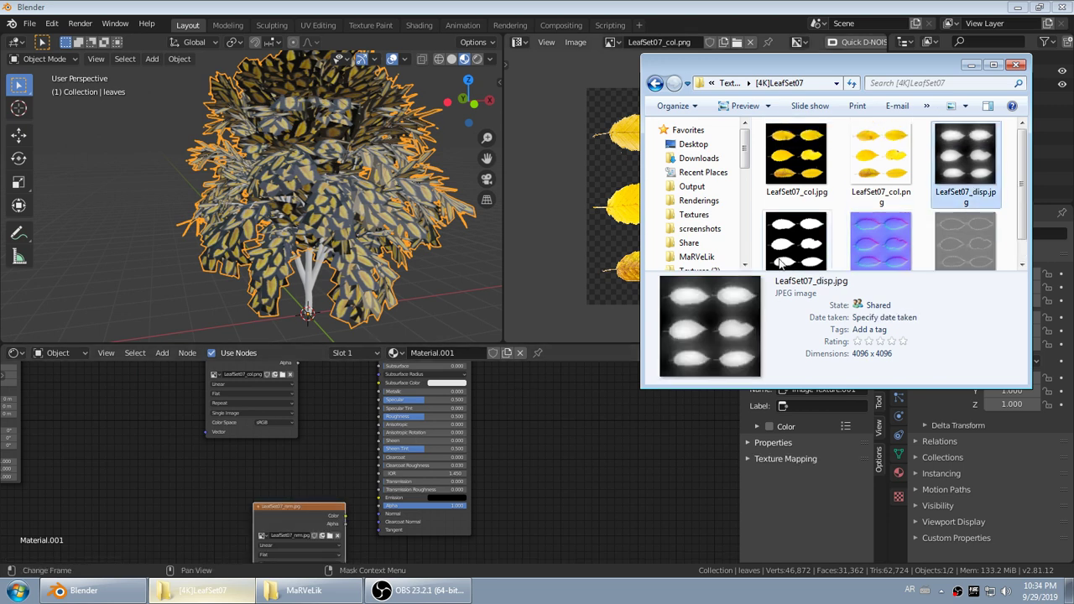
left_click(988, 240)
left_click_drag(491, 432, 161, 501)
left_click(294, 591)
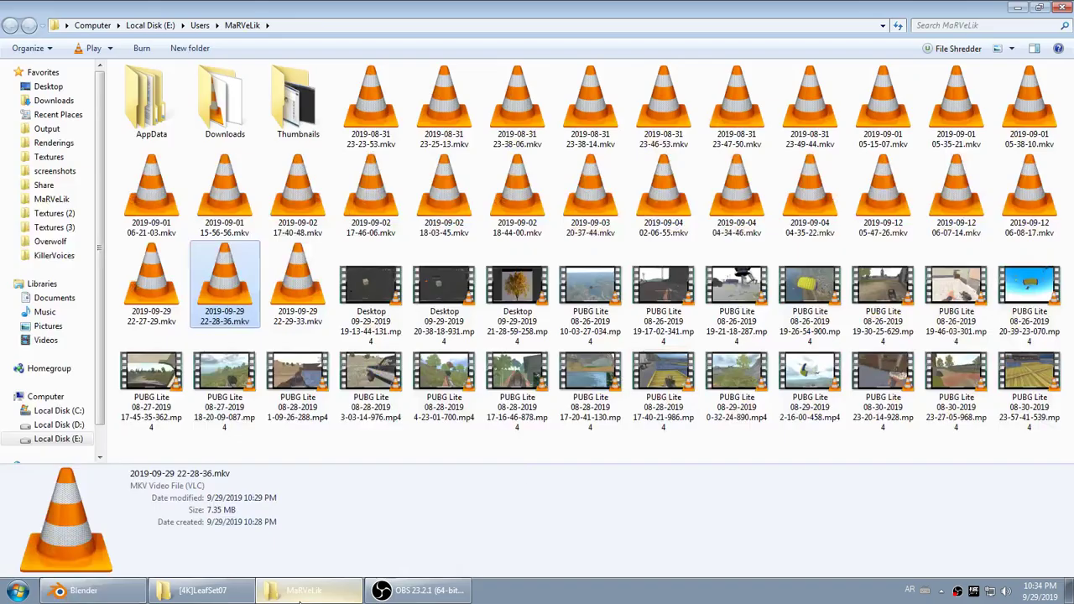
left_click(290, 591)
left_click(160, 594)
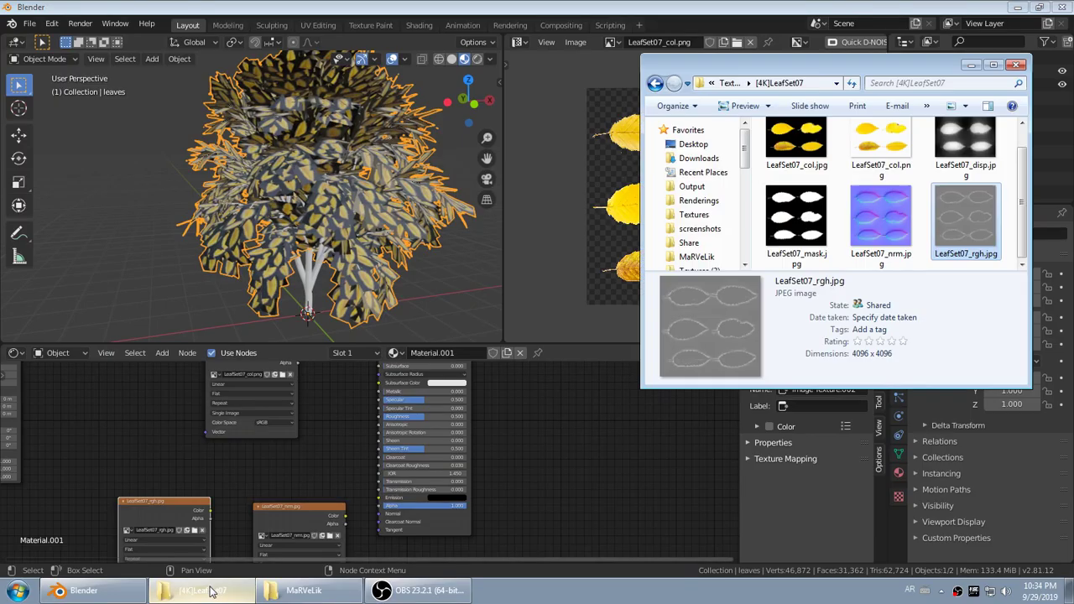
- Compare LeafSet07_col.jpg, LeafSet07_mask.jpg and LeafSet07_col.png in the texture folder, viewing the PNG enlarged to check its leaf edges
scroll(813, 143, "up", 1)
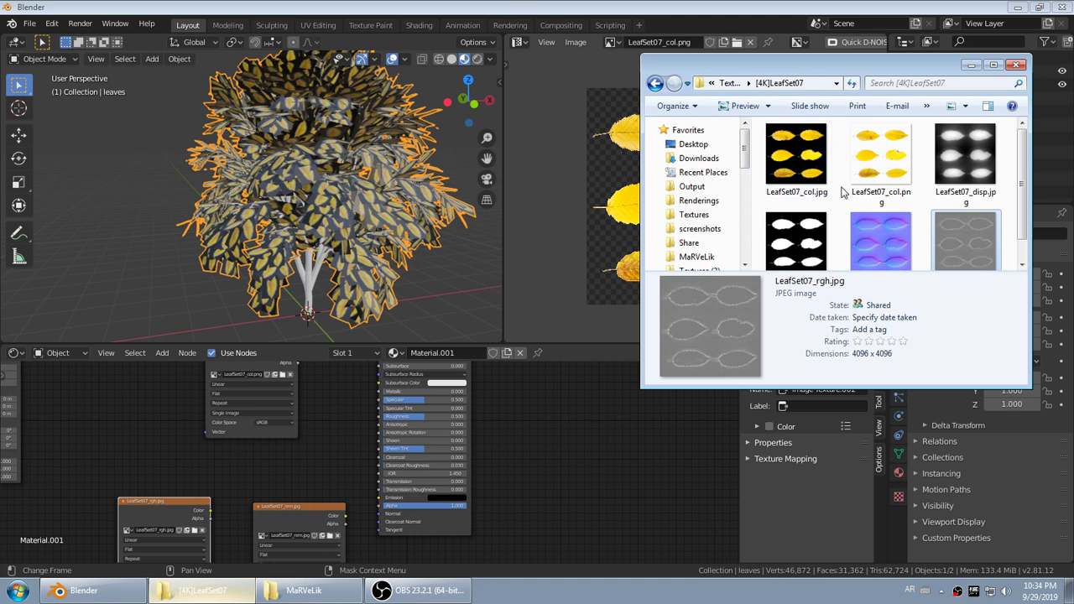
left_click(804, 193)
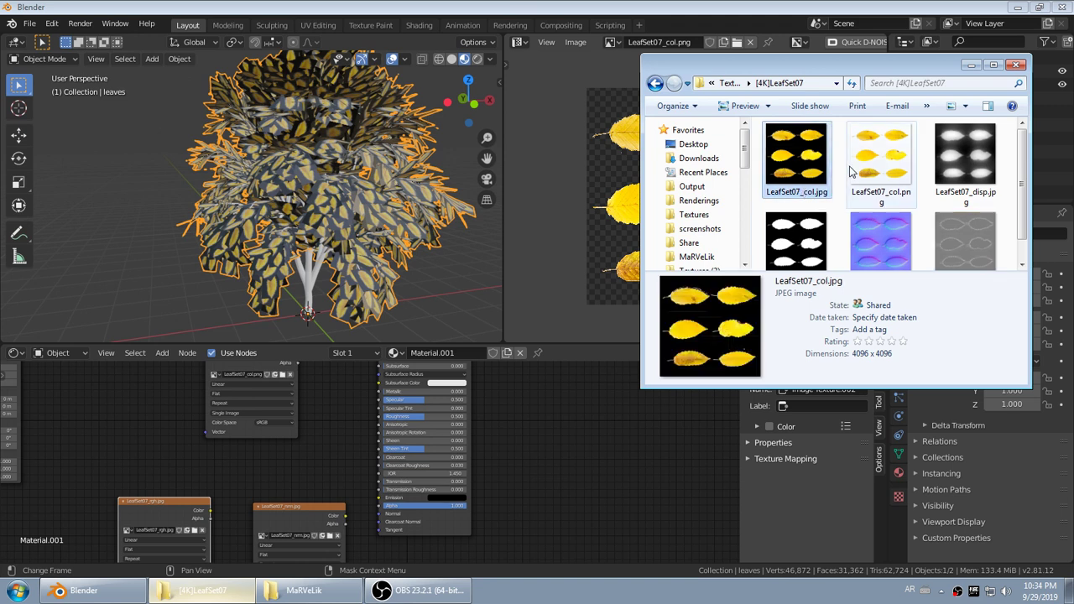
left_click(807, 216)
scroll(810, 210, "up", 1)
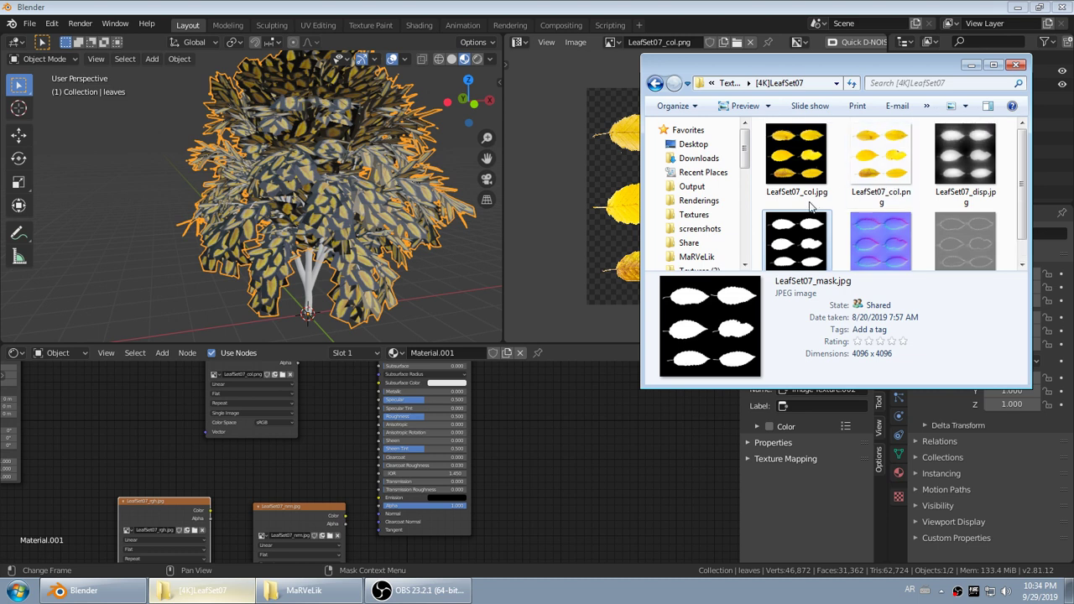
left_click(895, 154)
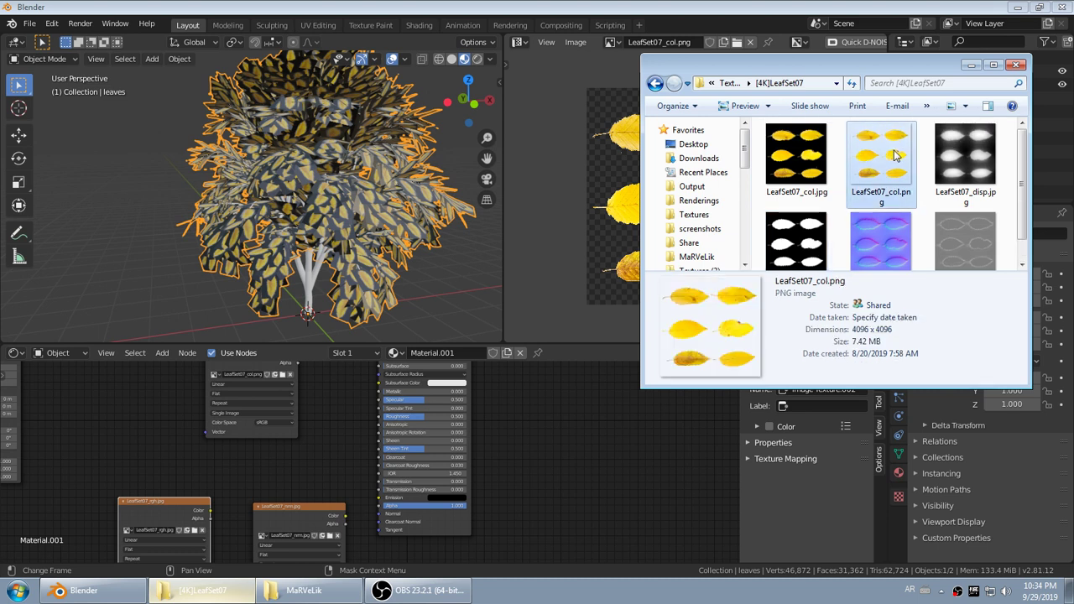
double_click(895, 155)
scroll(585, 192, "up", 4)
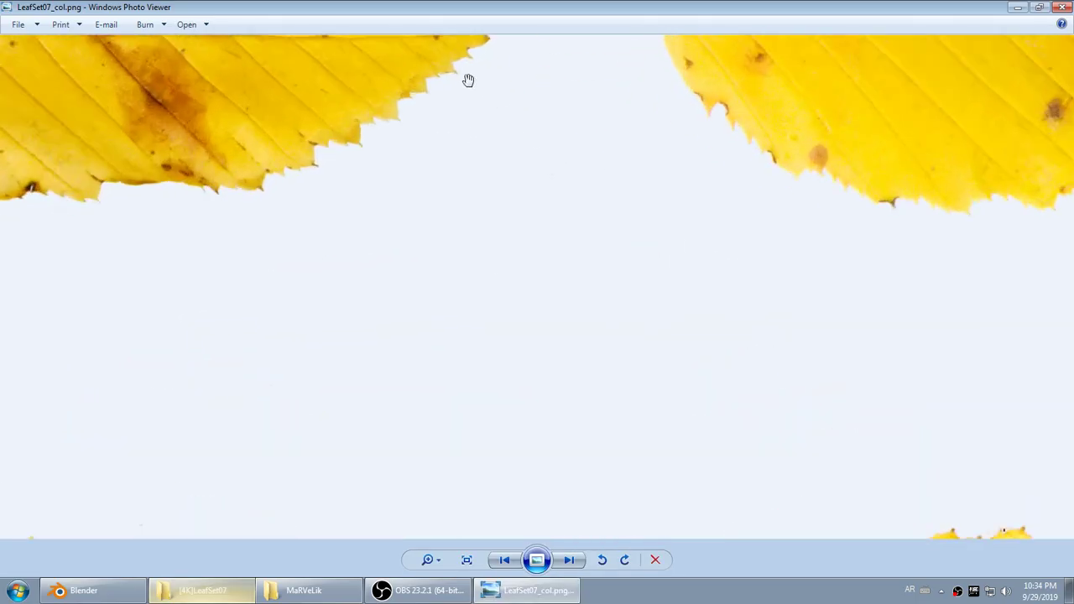
key("Escape")
left_click(819, 196)
scroll(827, 206, "down", 1)
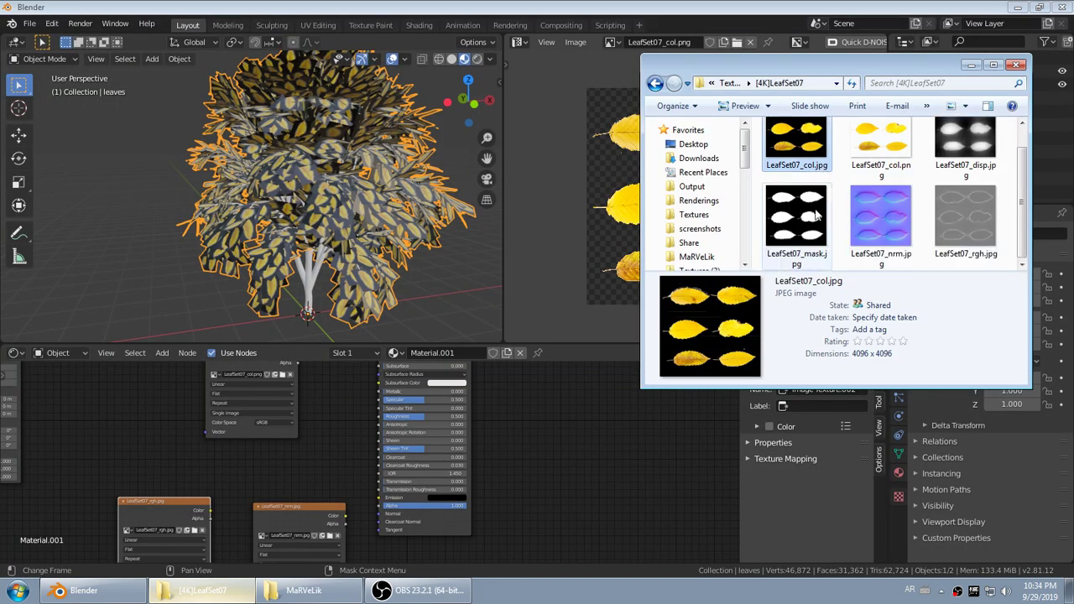
- Back in Blender, insert a Mix Shader node between the Principled BSDF and the Material Output
middle_click_drag(342, 409, 346, 447)
scroll(233, 398, "up", 2)
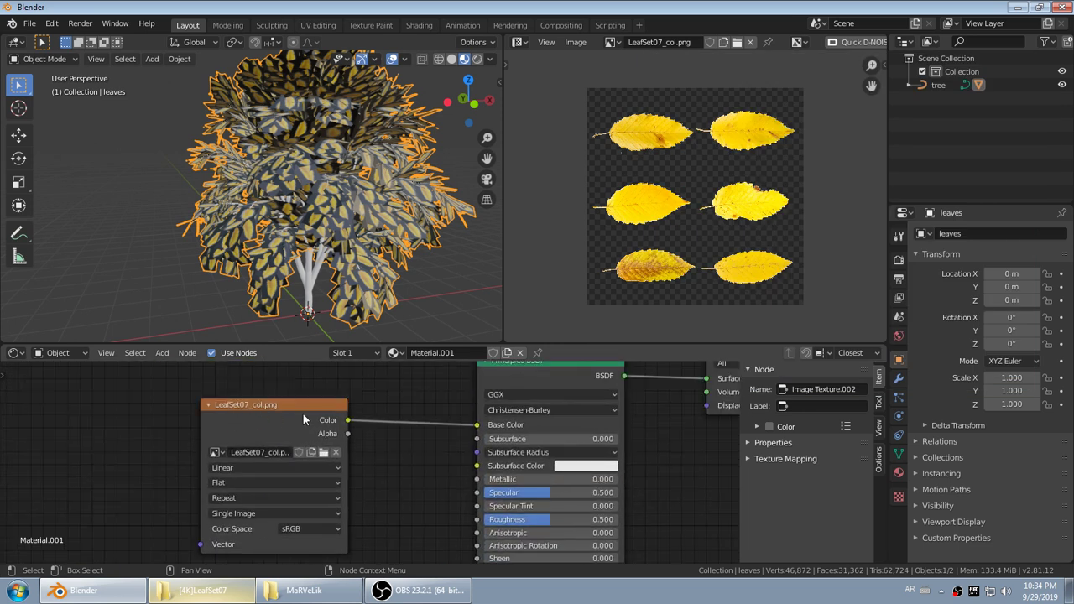
scroll(323, 416, "down", 1)
scroll(340, 427, "down", 1)
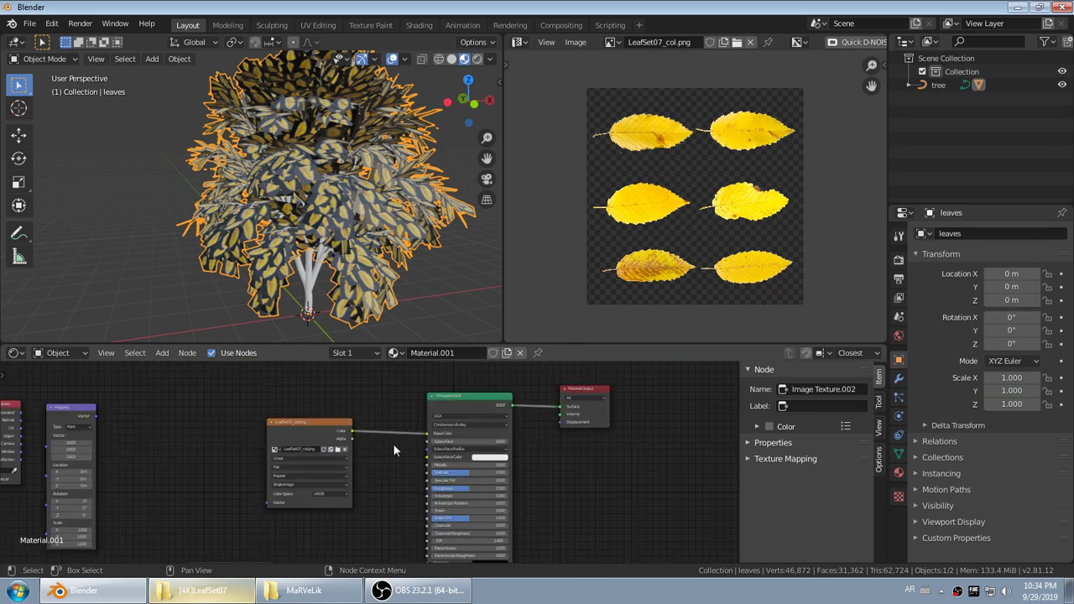
scroll(328, 443, "down", 2)
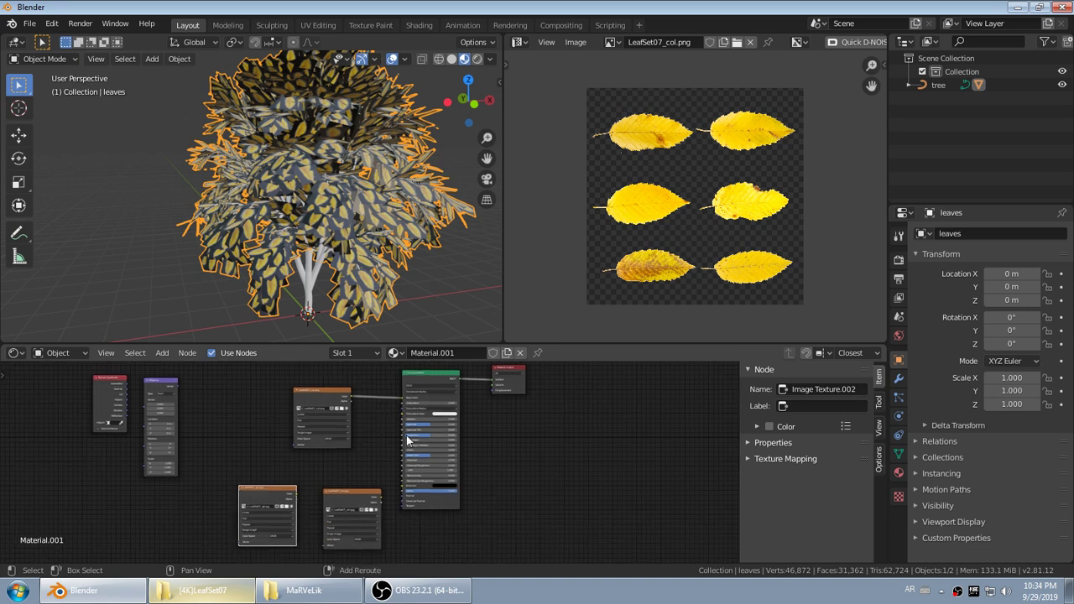
key("shift+a")
left_click(388, 419)
type("Mix")
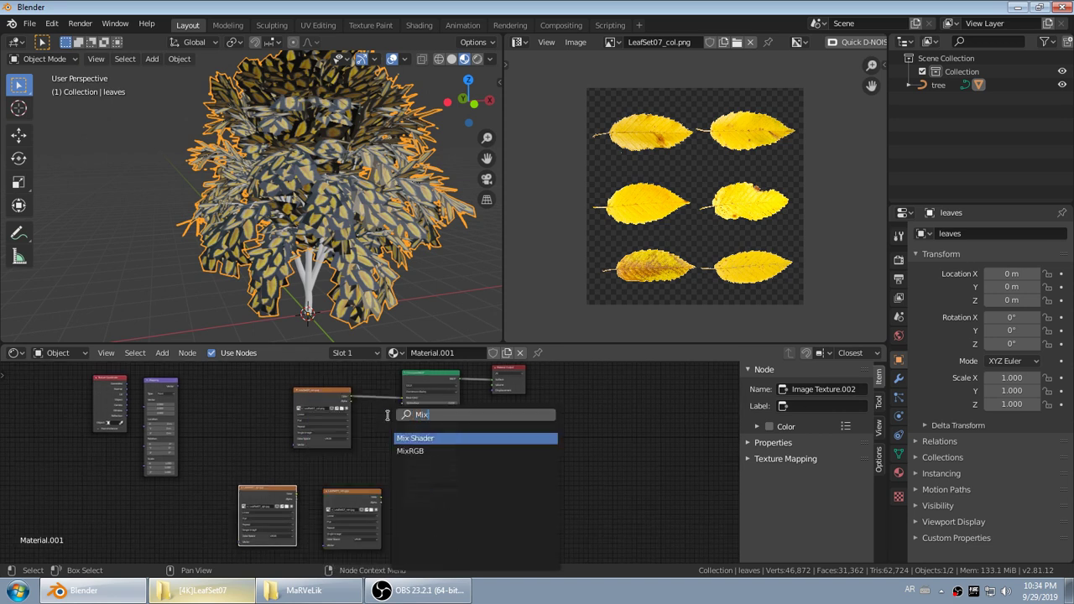
key("Return")
left_click(486, 404)
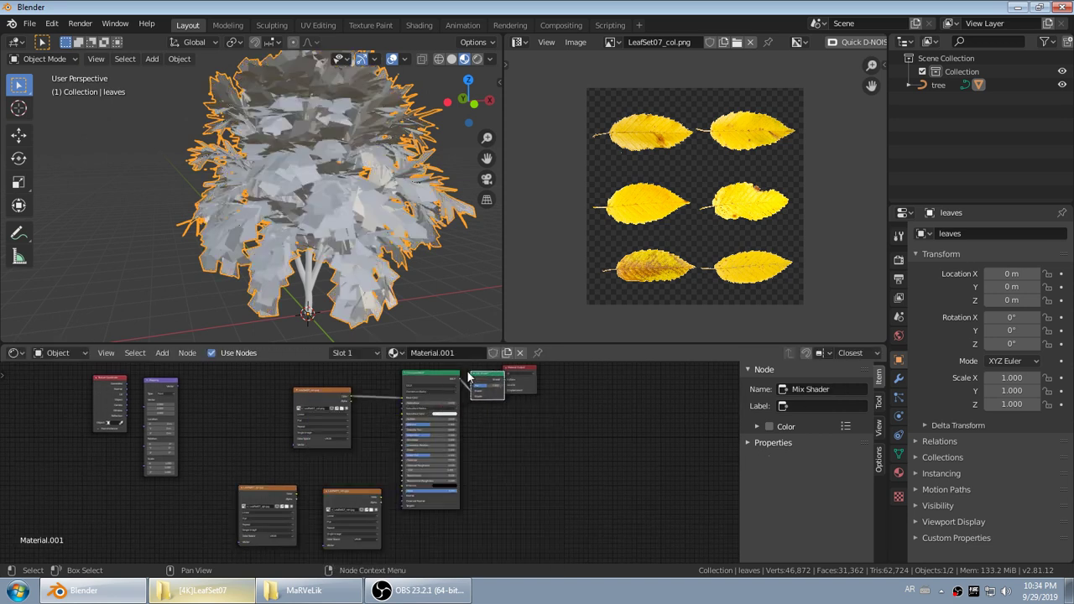
- Connect the color texture's Alpha to the Mix Shader's Fac and move the Principled BSDF link to its second Shader input
scroll(486, 404, "up", 3)
middle_click_drag(445, 442, 413, 472)
key("a")
middle_click_drag(304, 513, 299, 458)
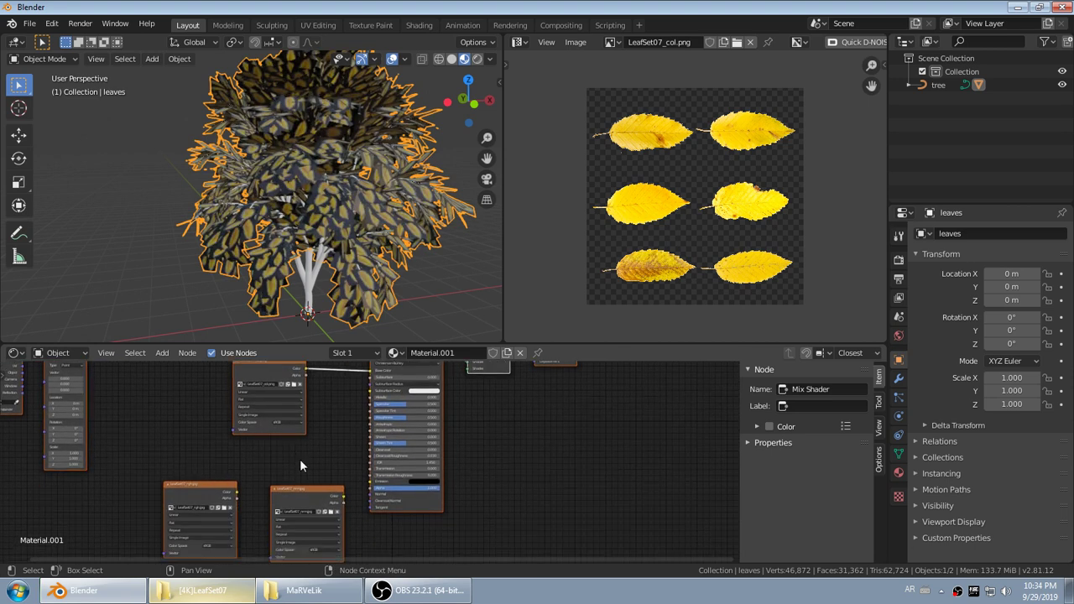
left_click(300, 459)
middle_click_drag(335, 428, 319, 467)
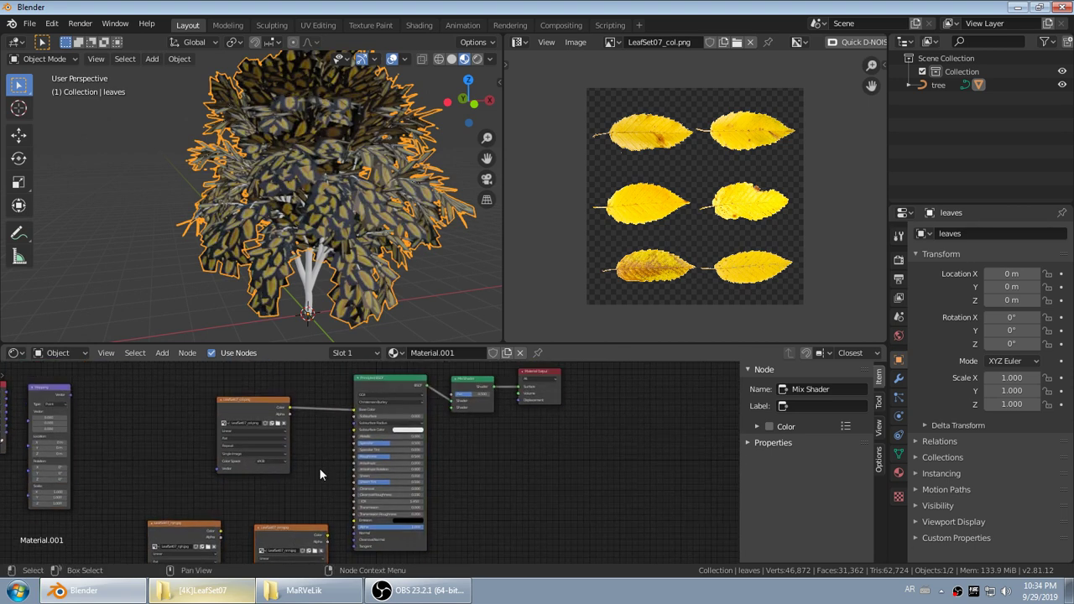
scroll(412, 390, "up", 2)
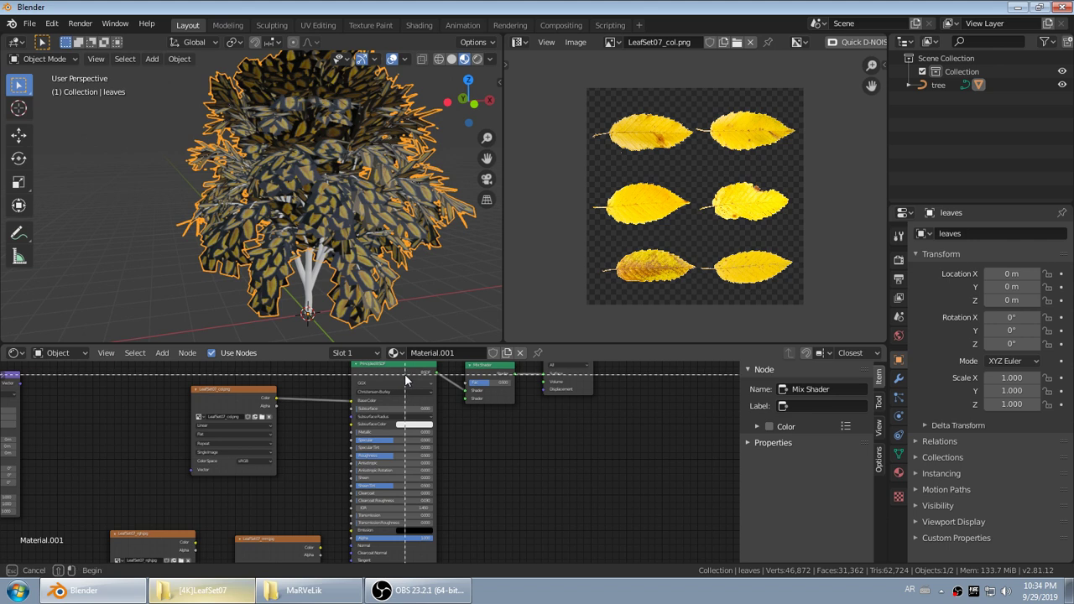
left_click_drag(228, 429, 467, 386)
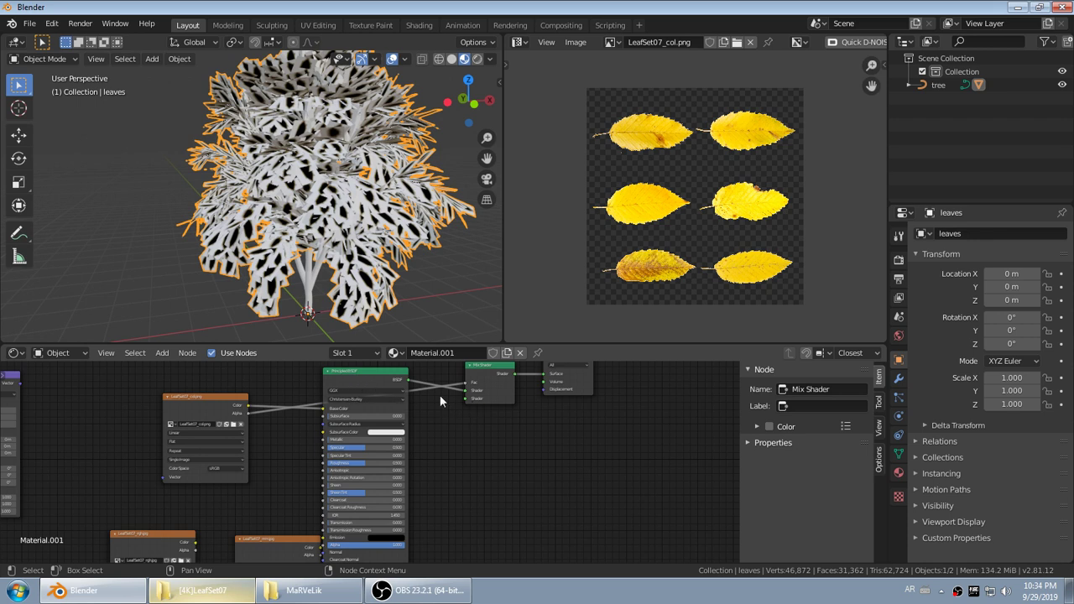
left_click_drag(366, 380, 362, 364)
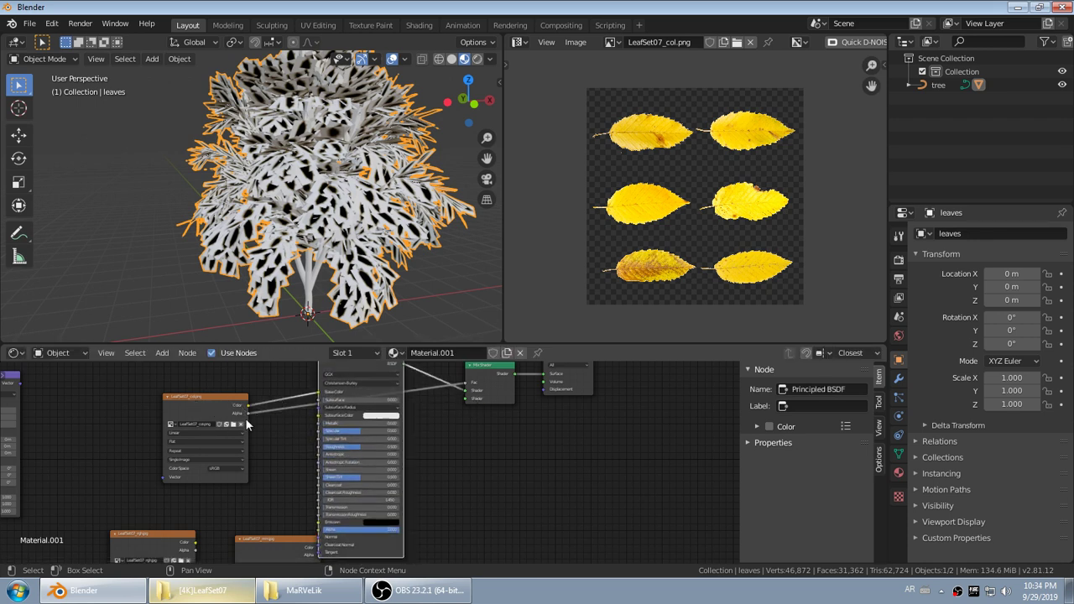
left_click_drag(219, 401, 203, 399)
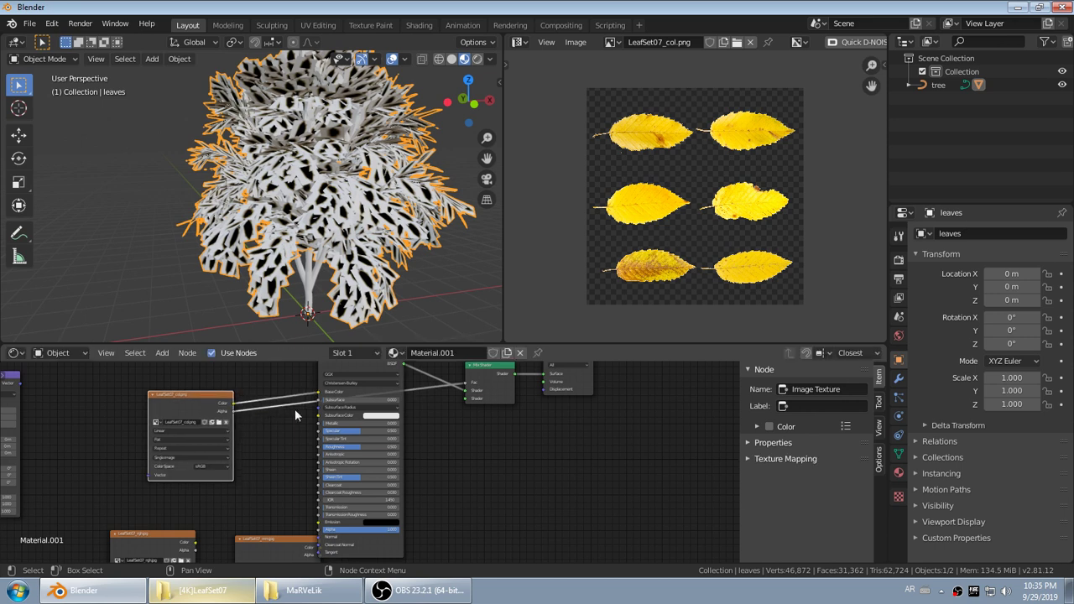
left_click_drag(465, 391, 465, 398)
- Connect the Color output of the LeafSet07_nrm.jpg texture to the Principled BSDF's Normal input
middle_click_drag(439, 488, 449, 465)
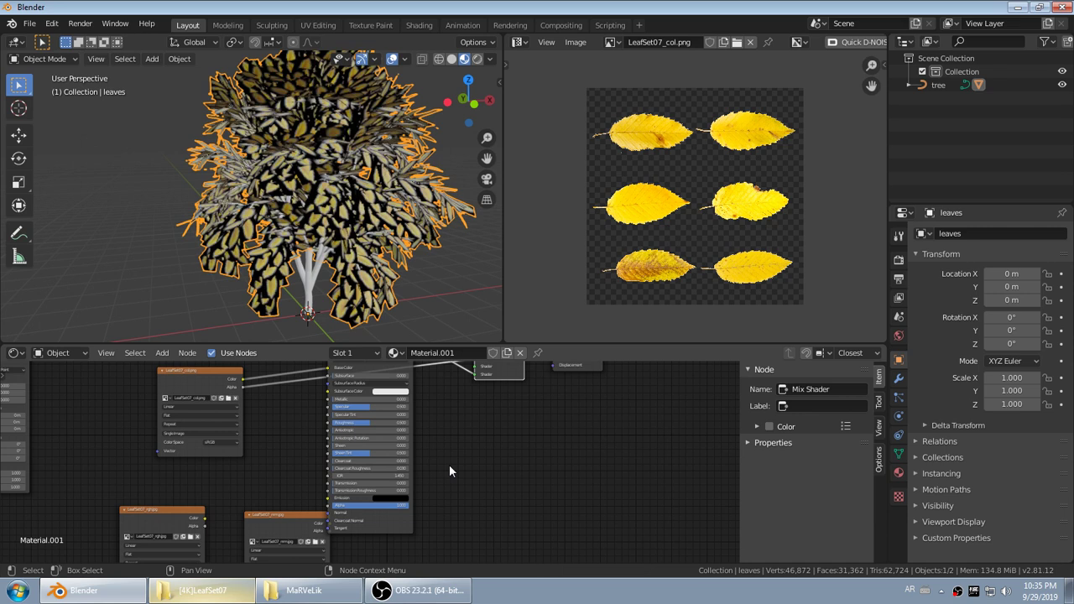
middle_click_drag(426, 507, 461, 443)
left_click(336, 454)
left_click_drag(337, 454, 365, 451)
- Place the LeafSet07_rgh.jpg node between the color and normal textures and connect its Color output to the Principled BSDF's Roughness
left_click_drag(206, 453, 241, 418)
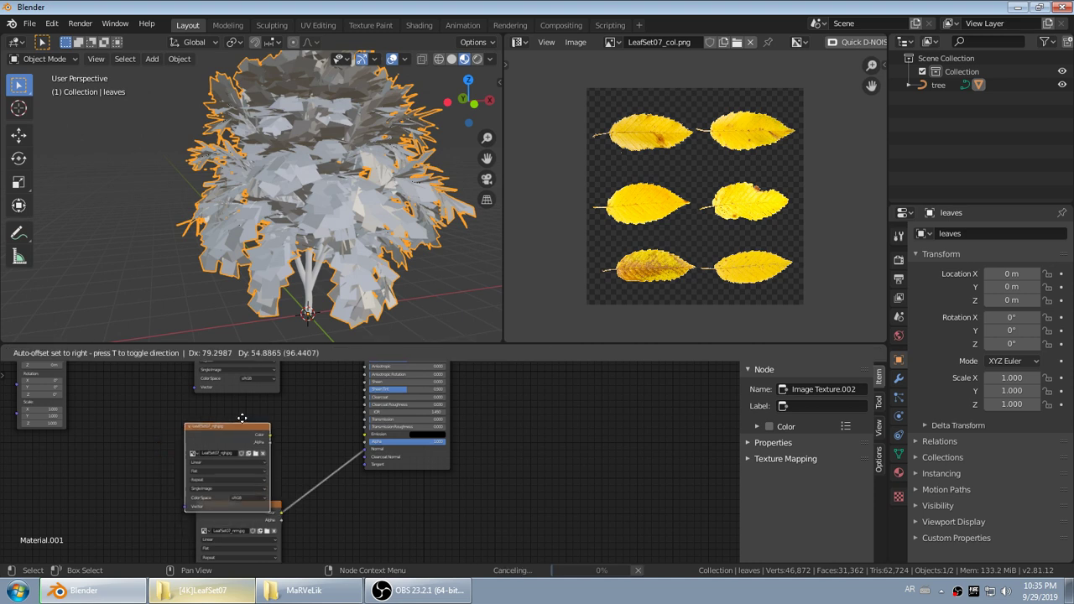
left_click_drag(365, 407, 253, 411)
scroll(257, 422, "up", 4)
middle_click_drag(232, 422, 99, 475)
scroll(230, 464, "up", 2)
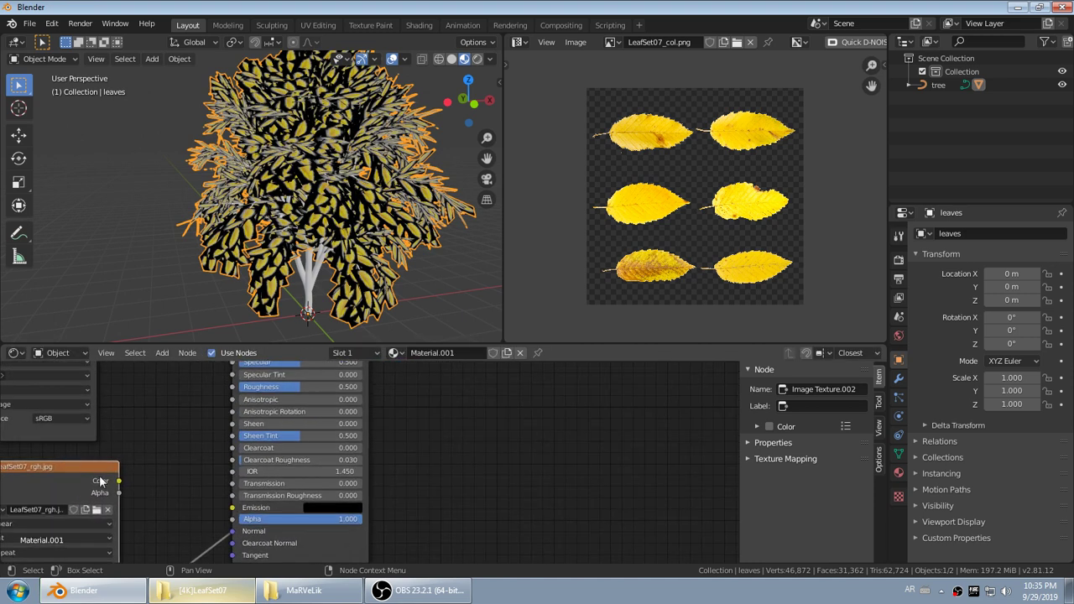
middle_click_drag(138, 445, 176, 428)
left_click_drag(155, 465, 268, 370)
scroll(243, 478, "down", 3)
left_click_drag(207, 423, 186, 413)
left_click_drag(197, 525, 175, 510)
- Set the color space of the LeafSet07_rgh.jpg and LeafSet07_nrm.jpg textures to Non-Color
middle_click_drag(225, 515, 300, 445, "shift")
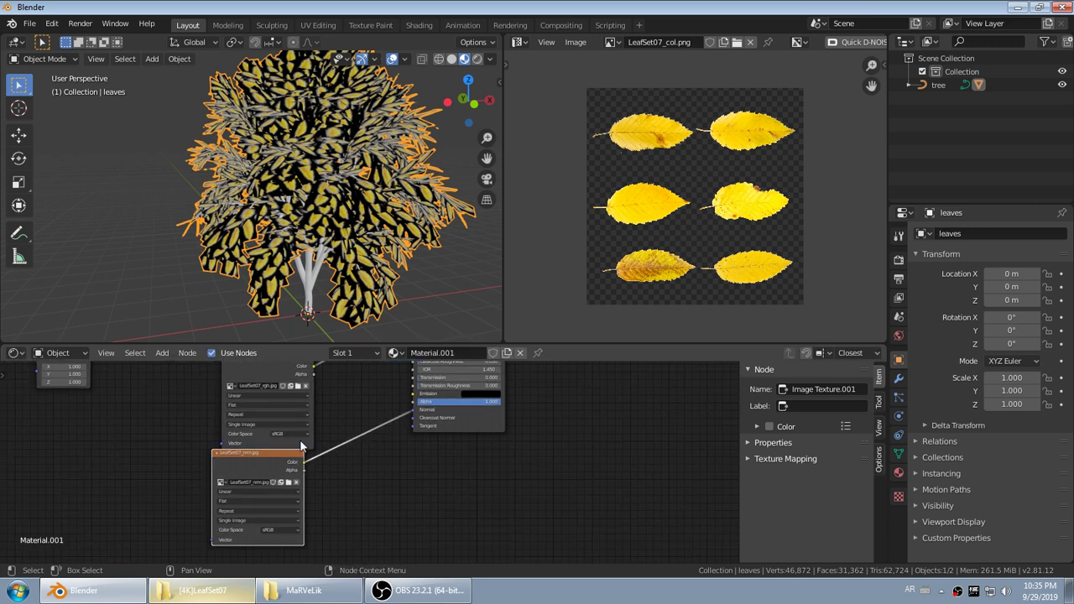
scroll(300, 443, "up", 4)
left_click(258, 422)
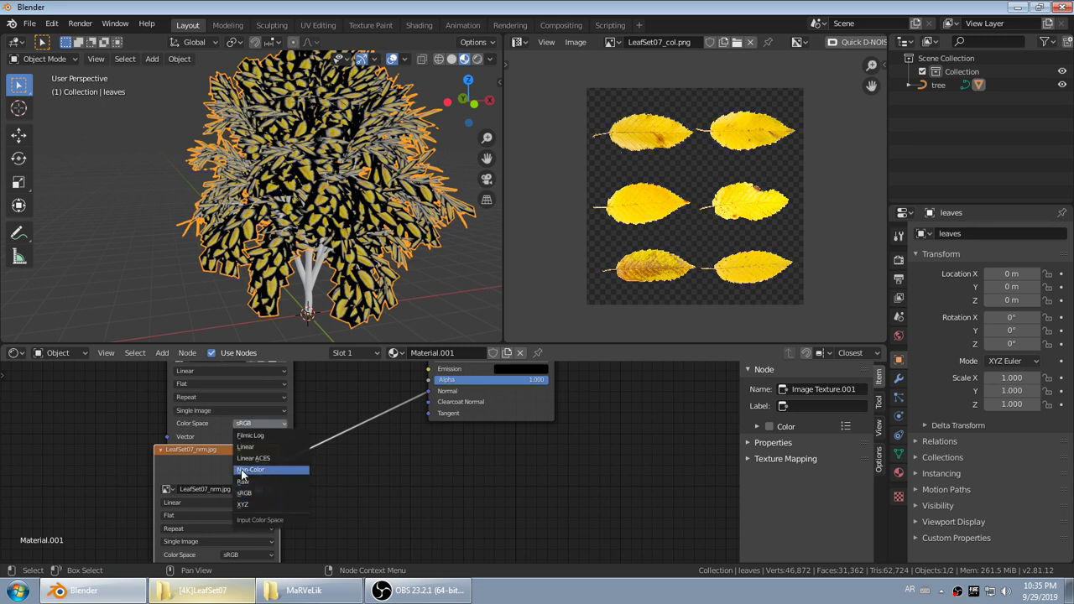
left_click(241, 468)
middle_click_drag(236, 554, 249, 520)
left_click(249, 520)
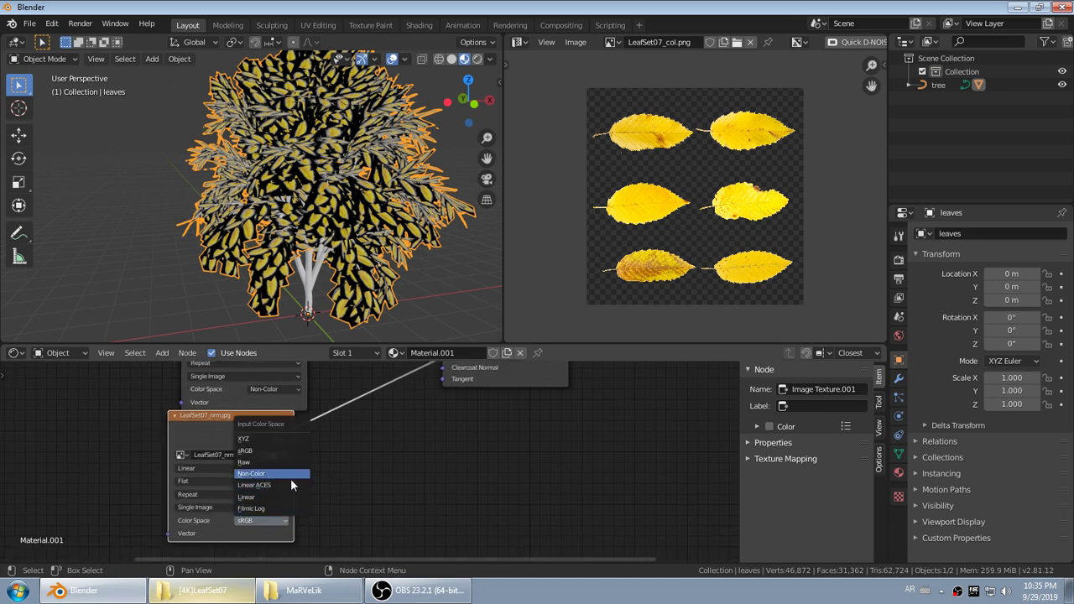
left_click(263, 476)
- Insert a Normal Map node on the link between the LeafSet07_nrm.jpg texture and the Principled BSDF's Normal input
middle_click_drag(324, 446, 318, 499, "shift")
scroll(298, 470, "down", 5)
left_click(411, 464)
middle_click_drag(413, 462, 361, 503, "shift")
key("shift+a")
left_click(281, 416)
type("Nor")
key("Down")
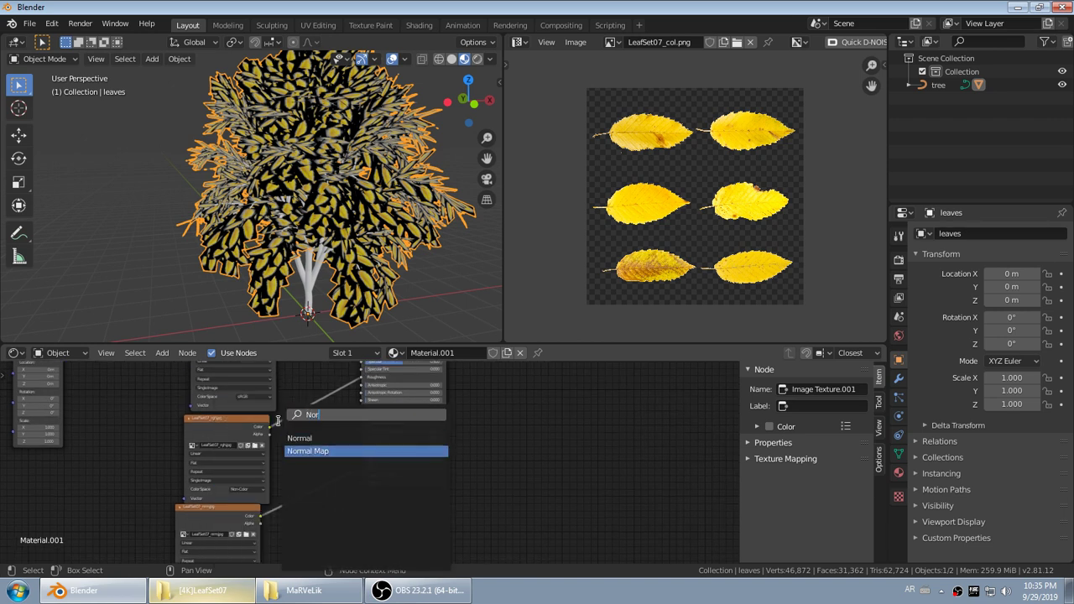
left_click(333, 451)
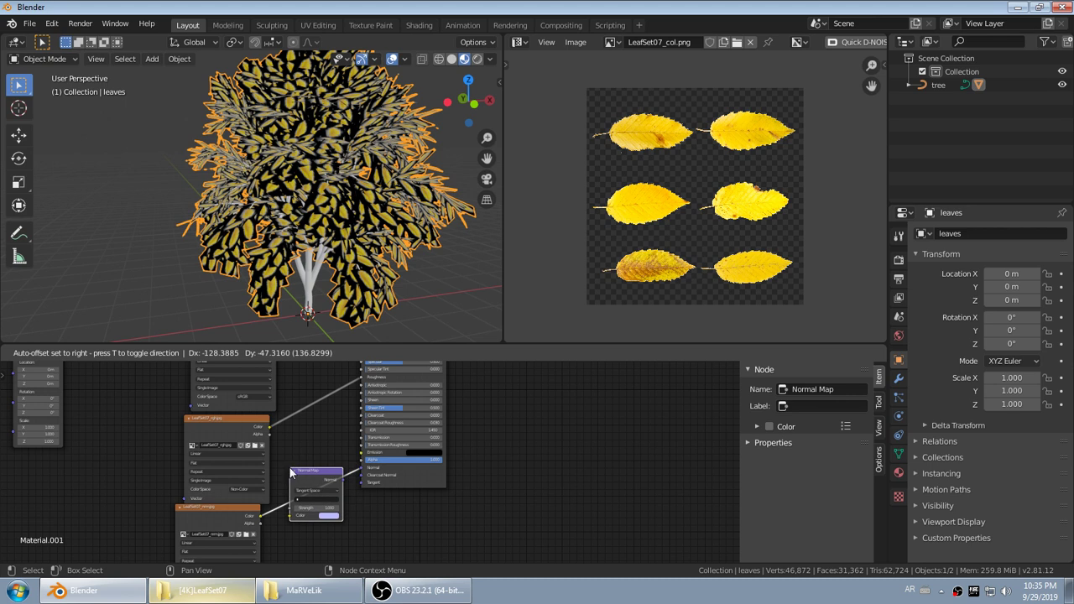
left_click(291, 472)
- Move the Principled BSDF node closer to the image textures, leaving more room before the Mix Shader
middle_click_drag(537, 408, 520, 436)
left_click(340, 436)
scroll(353, 444, "down", 3)
scroll(408, 375, "down", 1)
left_click(411, 373)
key("g")
left_click(479, 430)
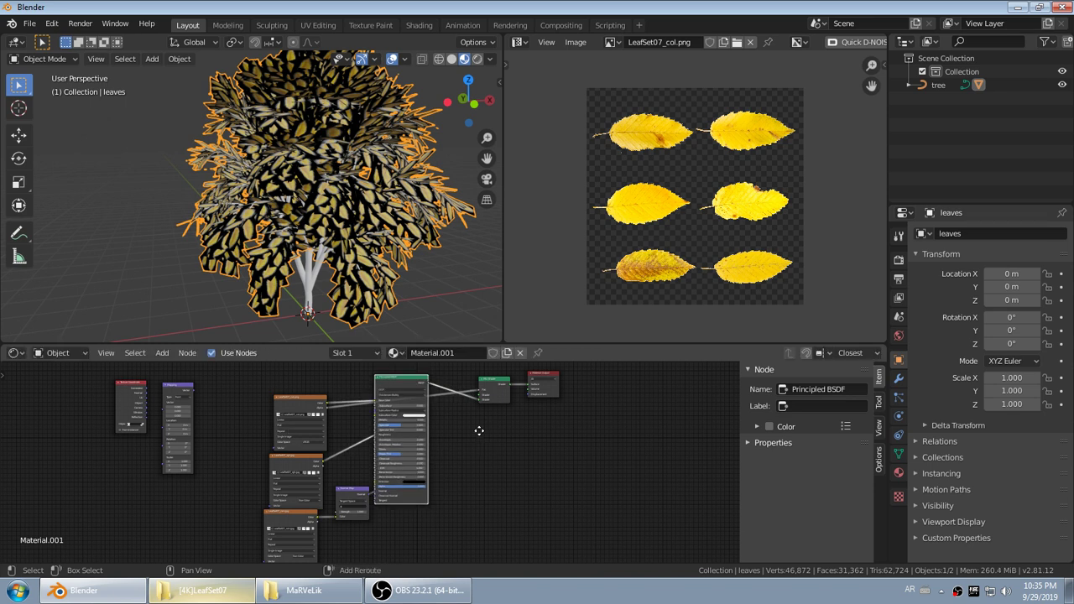
- Add a Transparent BSDF above the Principled BSDF and connect it to the Mix Shader's first Shader input
scroll(435, 464, "up", 3)
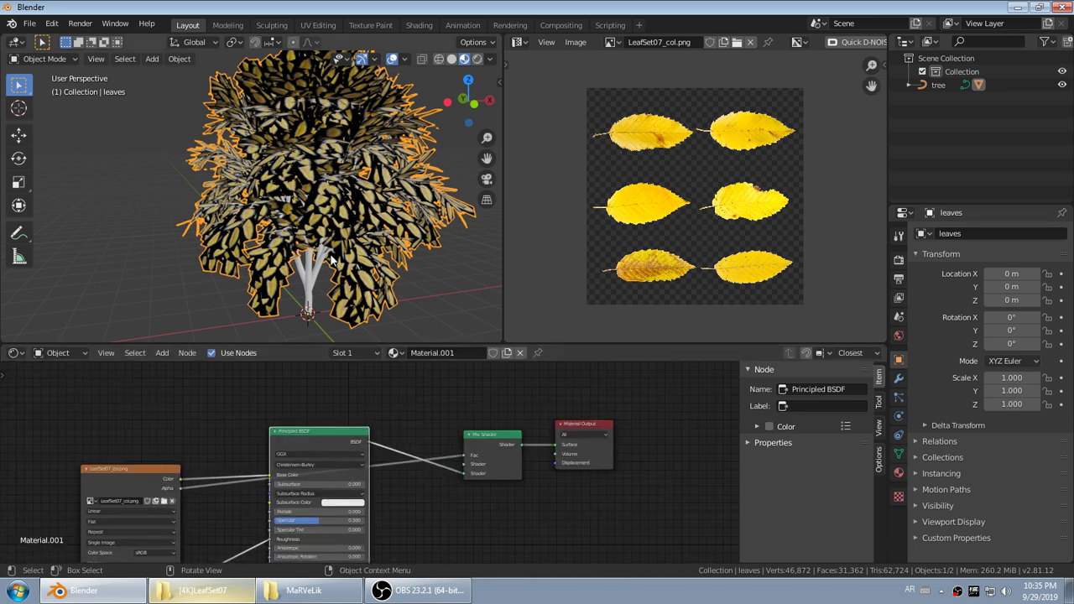
scroll(331, 262, "up", 4)
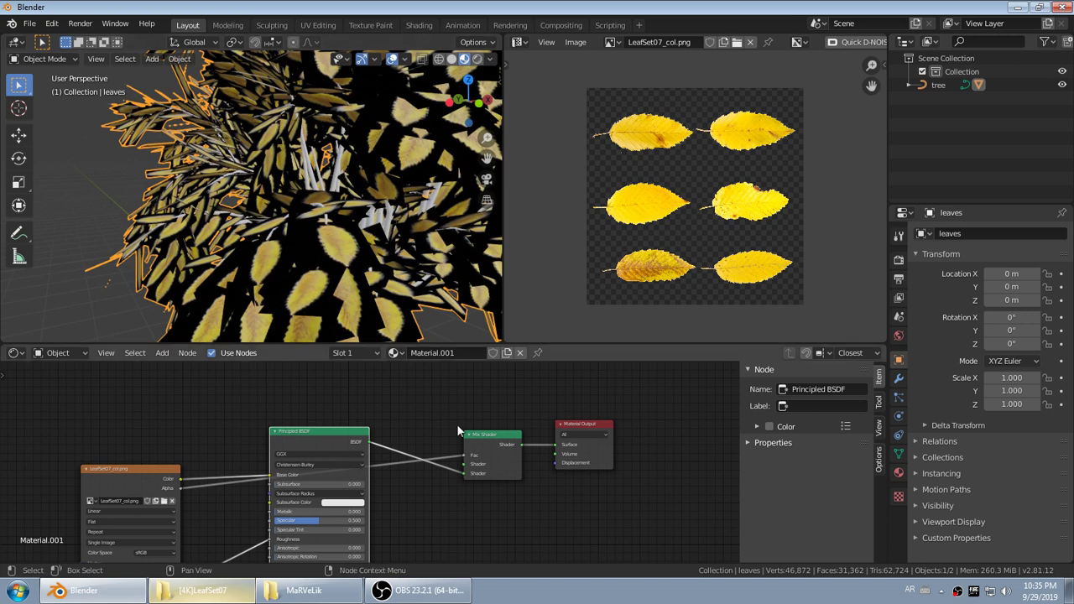
key("shift+a")
left_click(412, 378)
type("Tra")
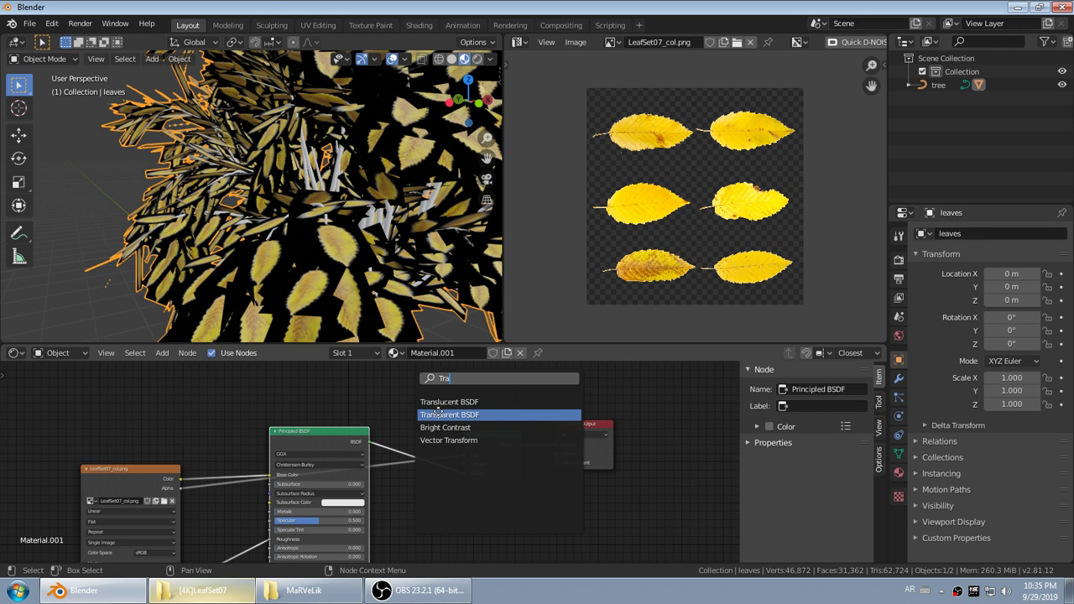
left_click(438, 413)
left_click(352, 387)
left_click_drag(400, 393, 464, 464)
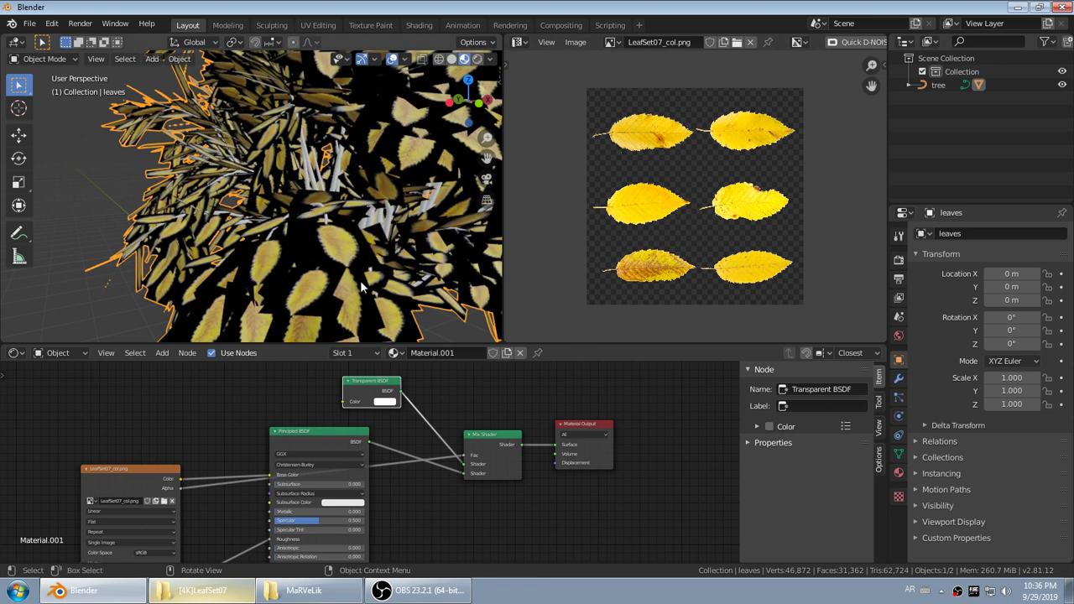
- Switch between viewport shading modes, return to Material Preview and examine the leaf transparency from several angles around the tree
key("z")
left_click(291, 256)
key("z")
left_click(292, 269)
key("z")
left_click(281, 282)
key("z")
left_click(335, 216)
key("z")
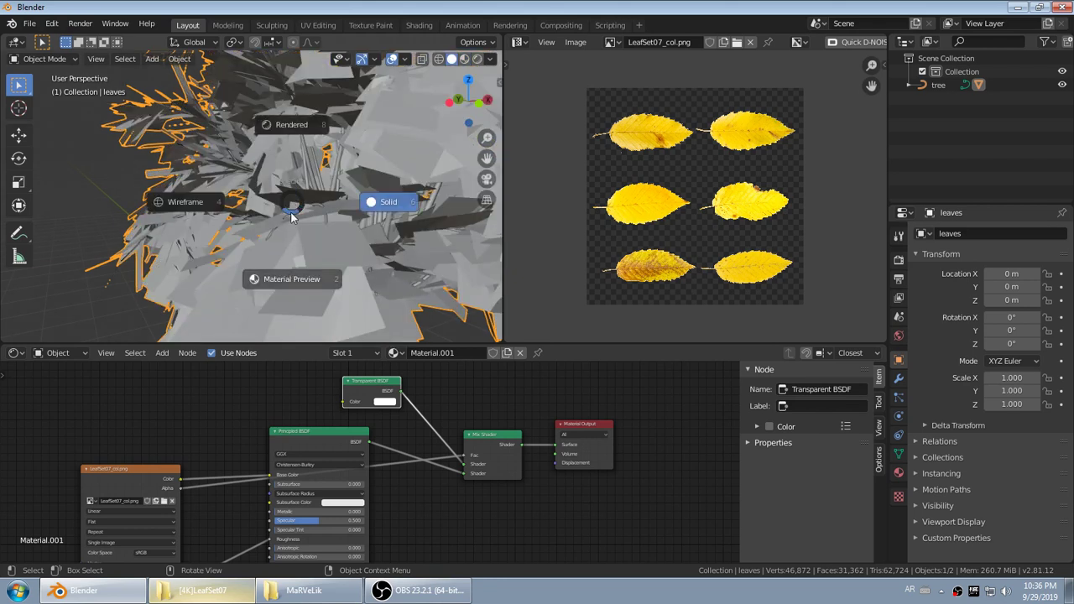
left_click(300, 282)
scroll(300, 223, "down", 8)
middle_click_drag(253, 124, 195, 230)
middle_click_drag(189, 175, 217, 134)
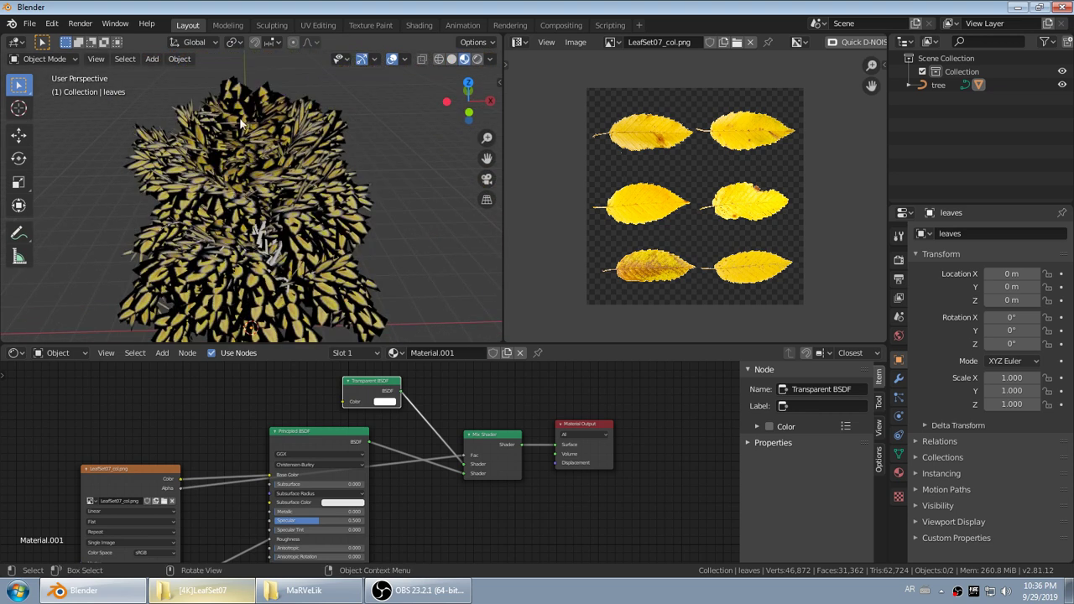
middle_click_drag(326, 135, 272, 149)
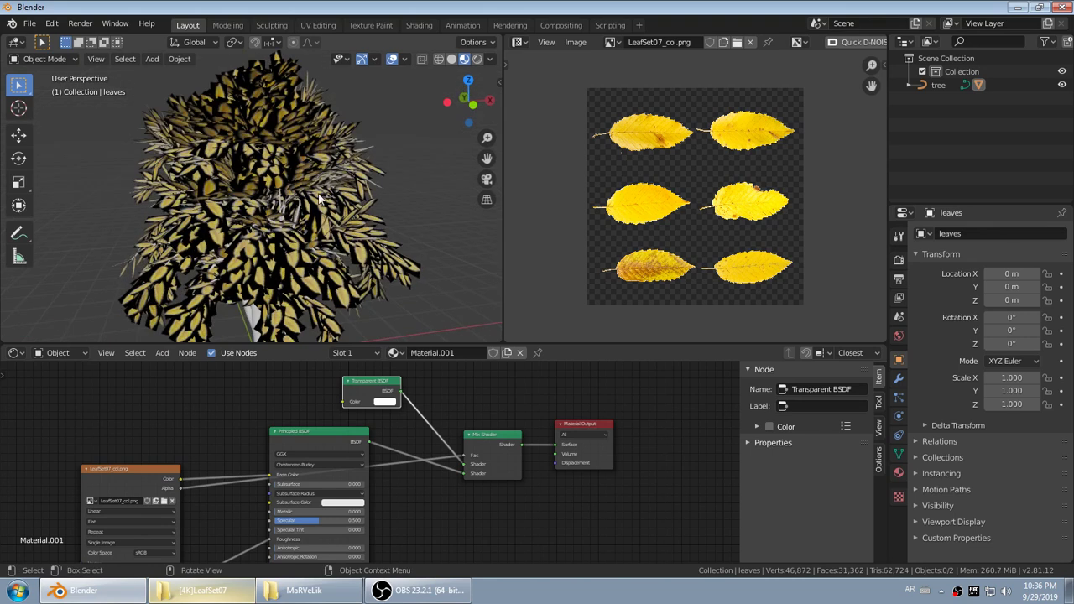
- Switch the scene's render engine to Cycles
scroll(265, 238, "down", 3)
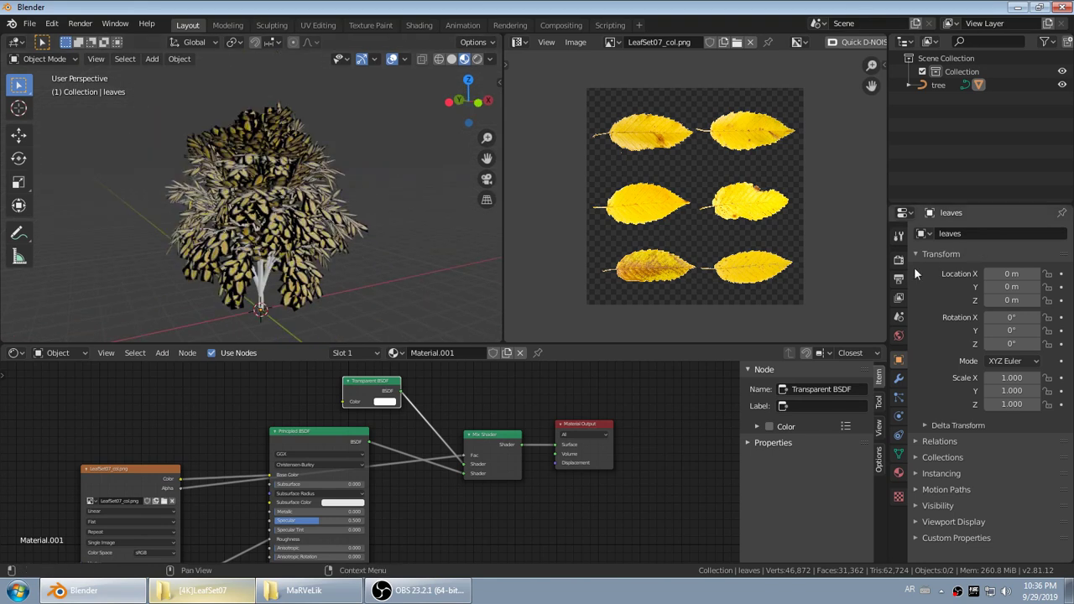
left_click(899, 261)
left_click(1008, 234)
left_click(1024, 280)
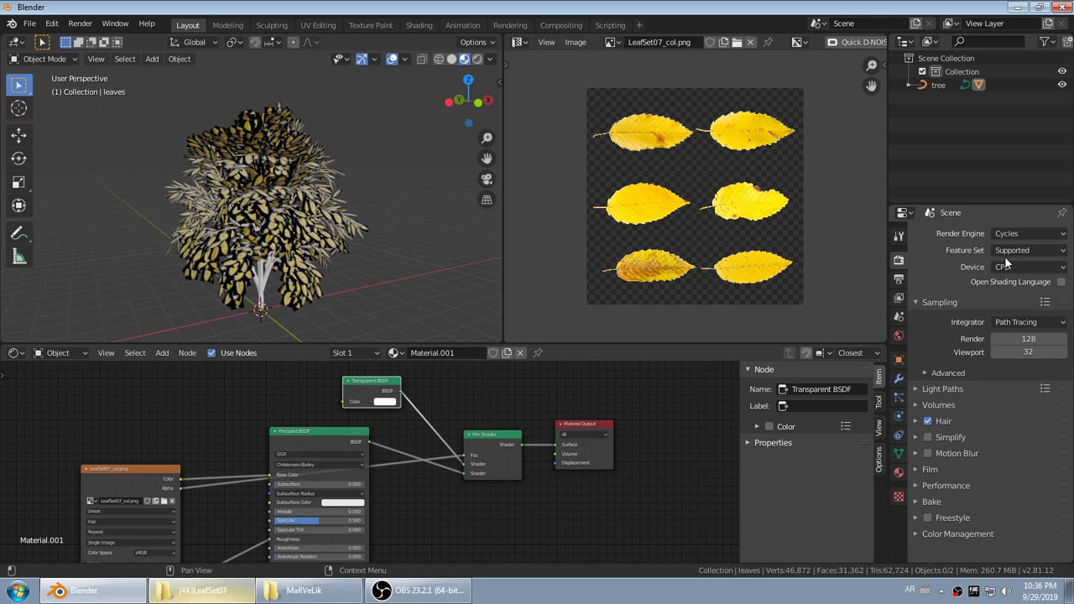
scroll(307, 215, "down", 2)
- Compare the leaves in another viewport shading mode, return to Material Preview and examine the black areas around the leaves
key("z")
left_click(313, 217)
scroll(303, 210, "up", 4)
key("z")
left_click(315, 262)
scroll(202, 199, "down", 2)
scroll(282, 239, "up", 3)
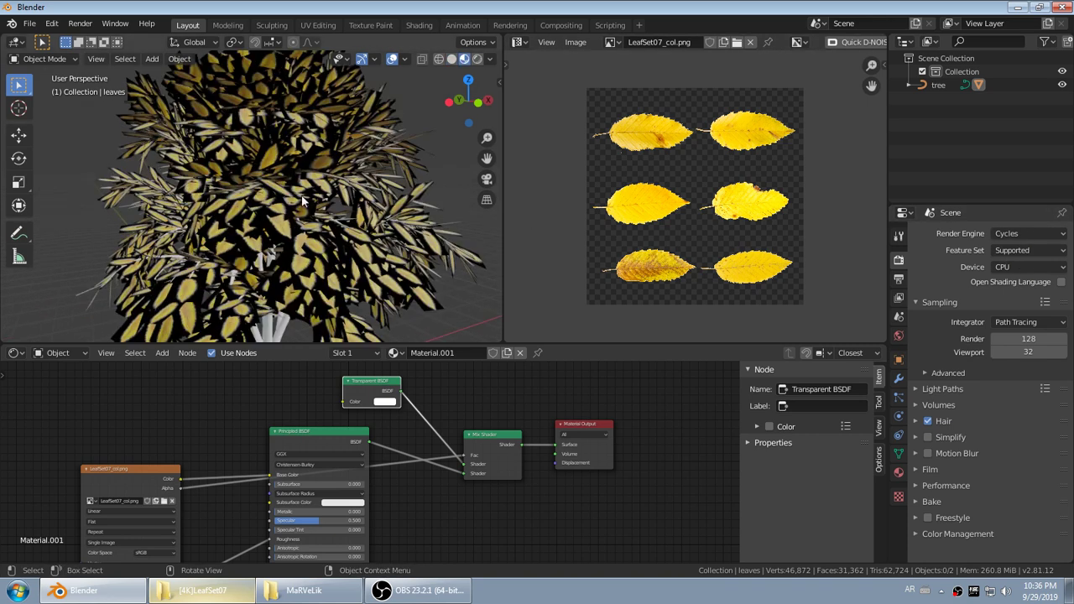
scroll(202, 215, "down", 3)
scroll(254, 228, "up", 2)
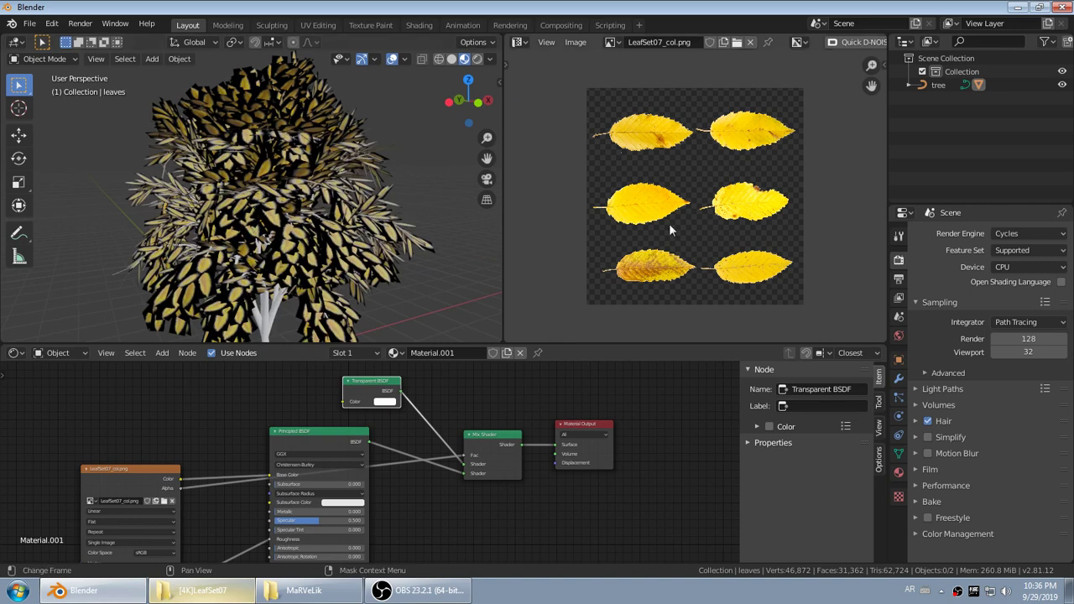
- Set the render engine to Eevee and open the leaf material's settings
left_click(1009, 239)
left_click(1007, 250)
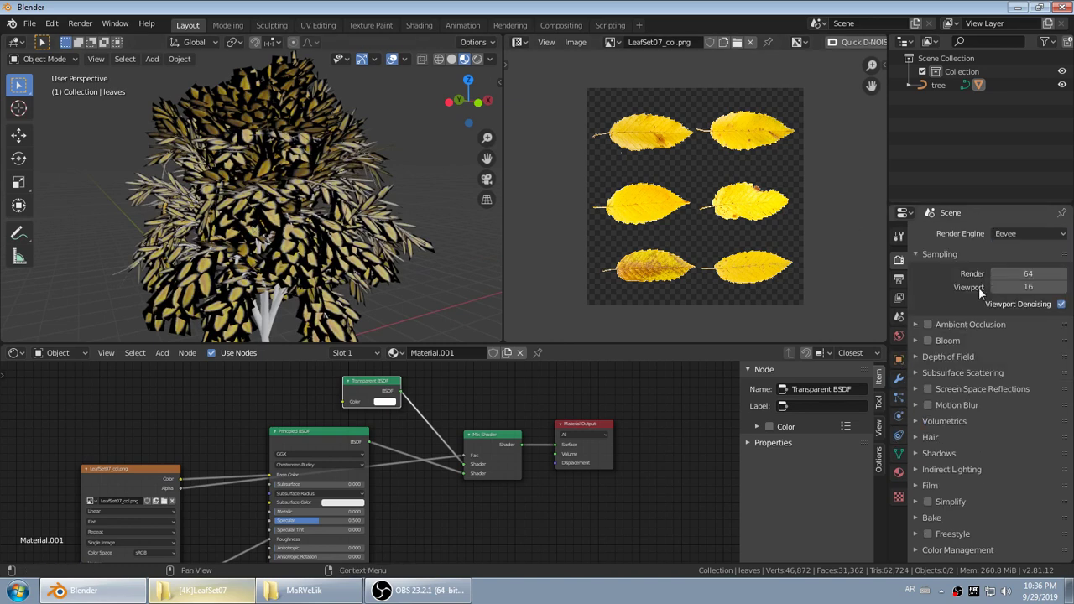
left_click(899, 471)
scroll(931, 417, "down", 5)
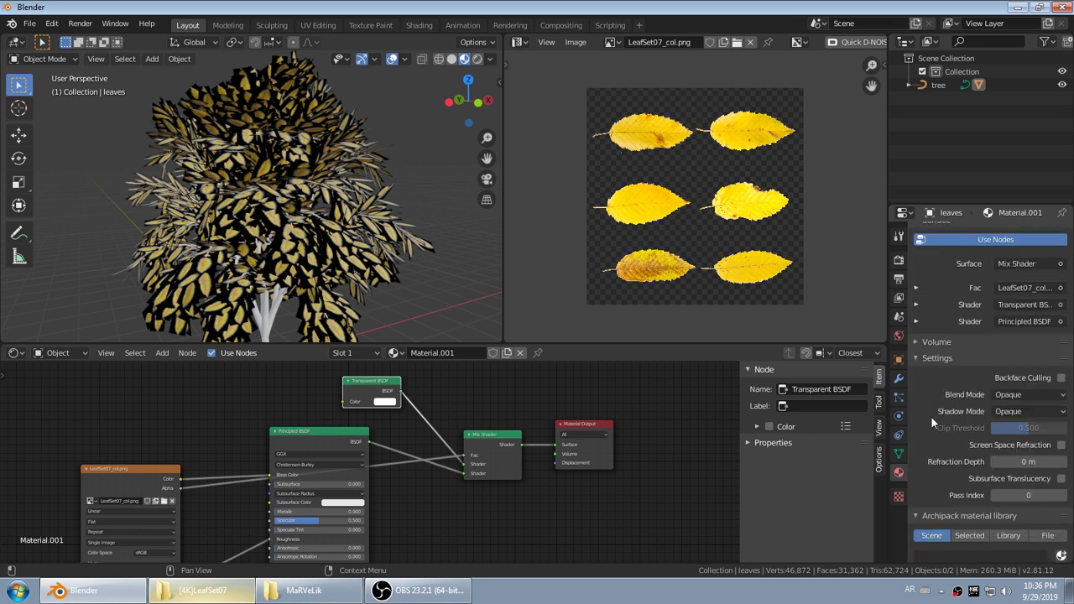
- Set the leaf material's blend mode to Alpha Clip
scroll(341, 288, "up", 8)
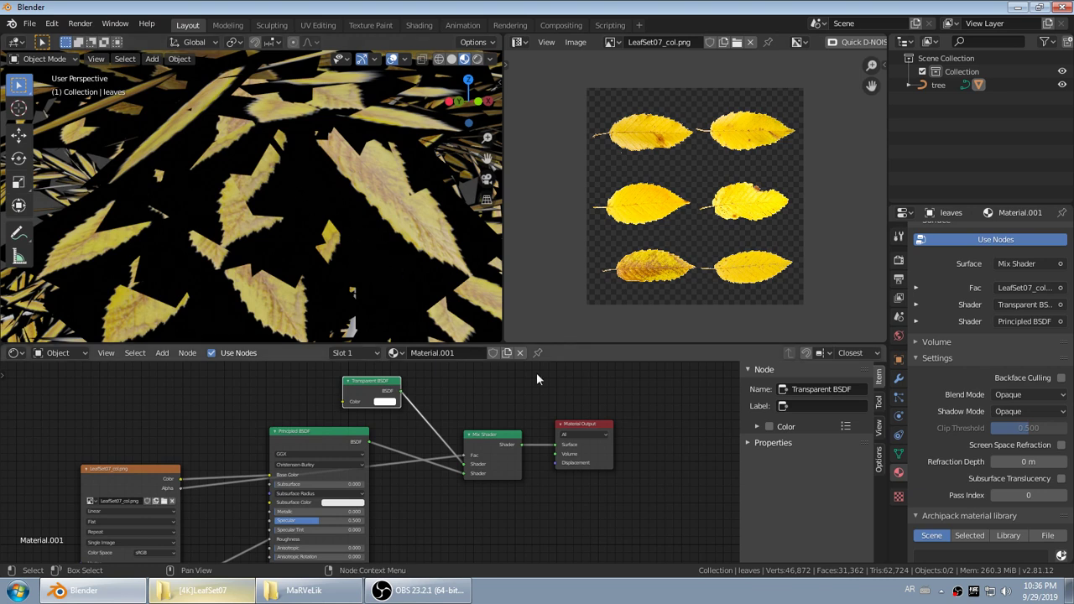
scroll(923, 335, "up", 3)
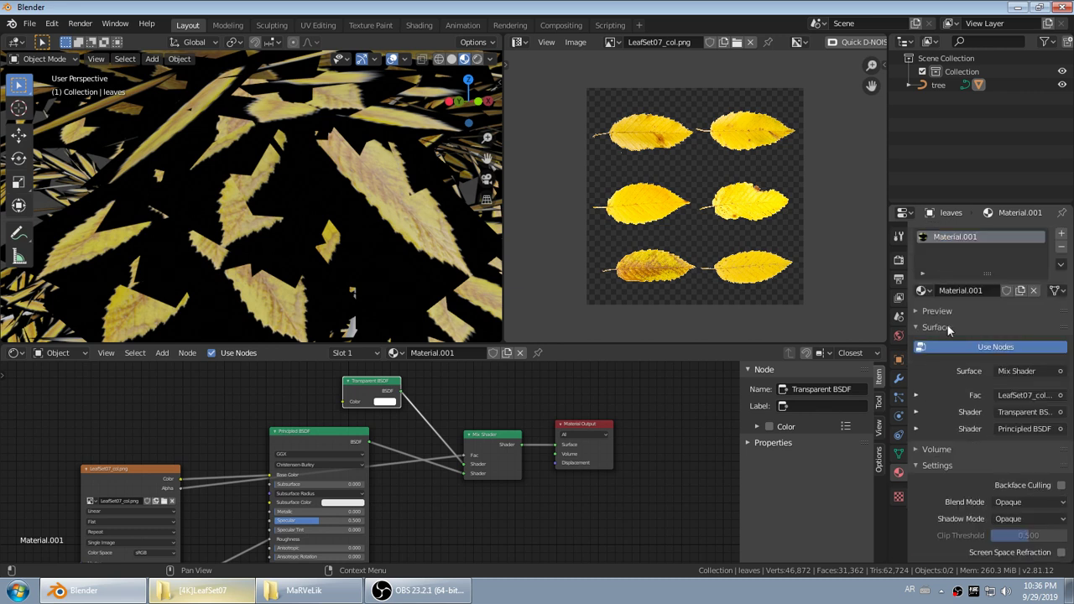
scroll(913, 386, "down", 1)
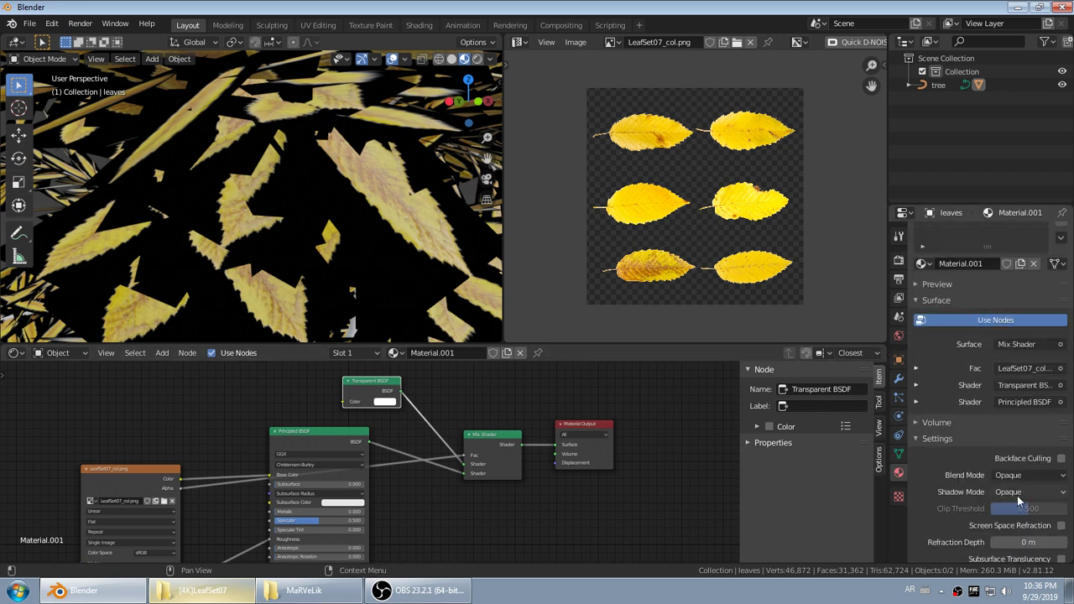
scroll(982, 369, "up", 1)
scroll(999, 425, "down", 4)
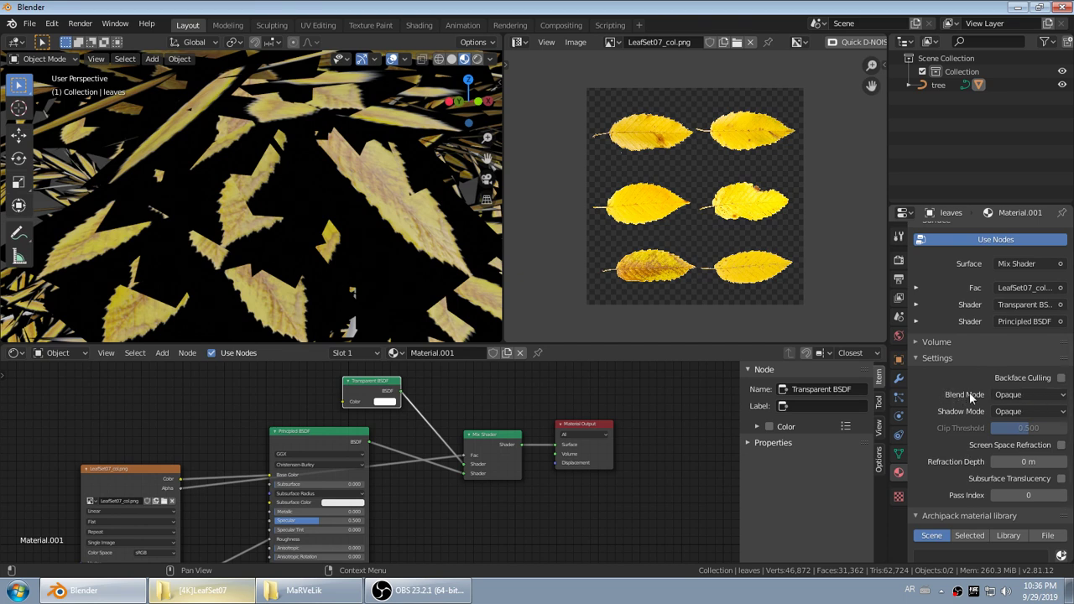
left_click(1026, 396)
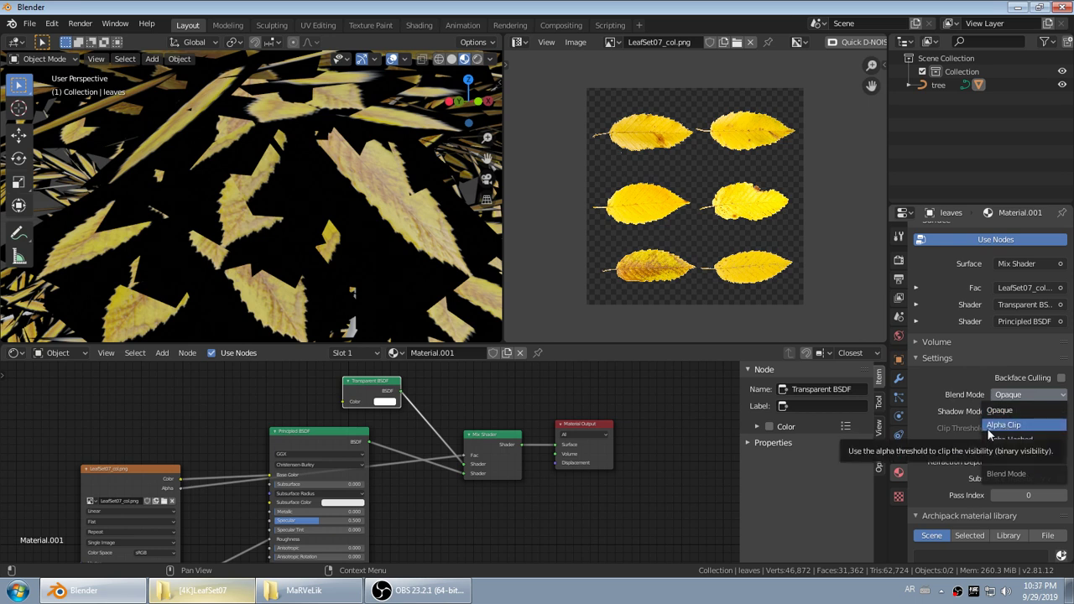
left_click(1024, 431)
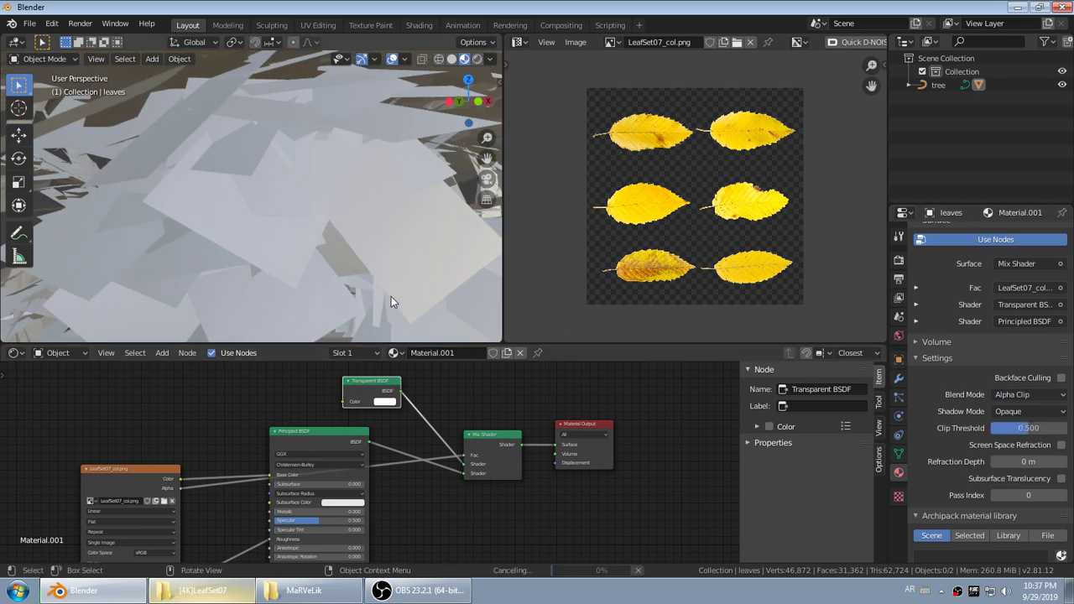
- Examine the clipped leaf edges and surface detail from several angles, from the whole tree down to single leaves
scroll(391, 296, "down", 5)
scroll(298, 205, "up", 5)
middle_click_drag(298, 206, 372, 265)
scroll(264, 223, "down", 3)
scroll(378, 233, "down", 3)
scroll(338, 248, "up", 1)
scroll(368, 216, "up", 5)
scroll(338, 236, "up", 5)
scroll(320, 252, "up", 3)
scroll(319, 240, "up", 4)
- Set the leaf material's Normal Map strength to 1.740 and check the leaf relief
middle_click_drag(382, 431, 373, 380)
middle_click_drag(370, 486, 399, 356)
scroll(251, 495, "up", 4)
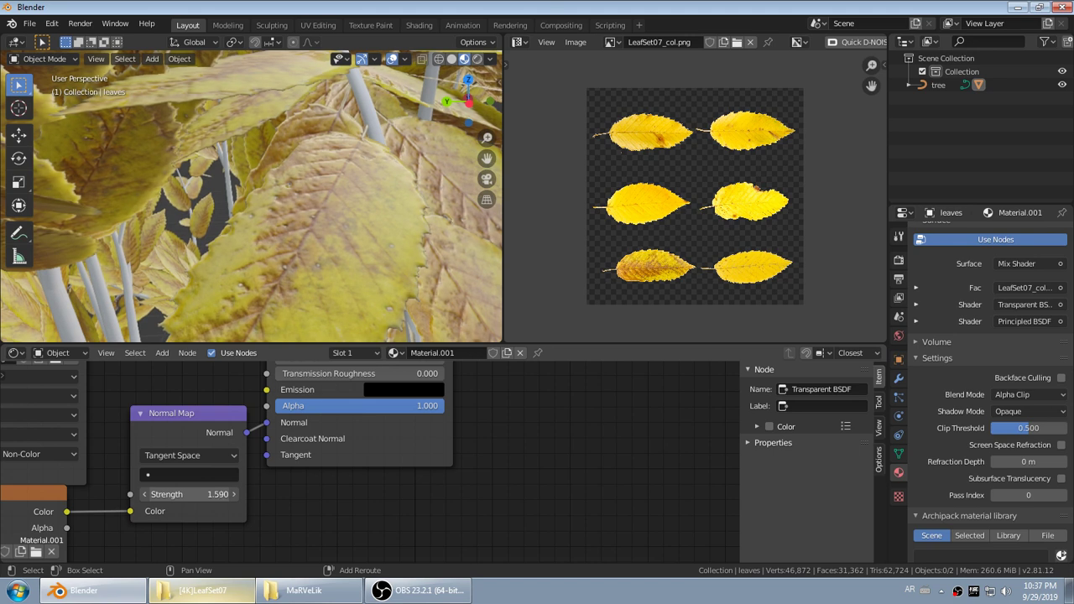
left_click_drag(190, 494, 195, 495)
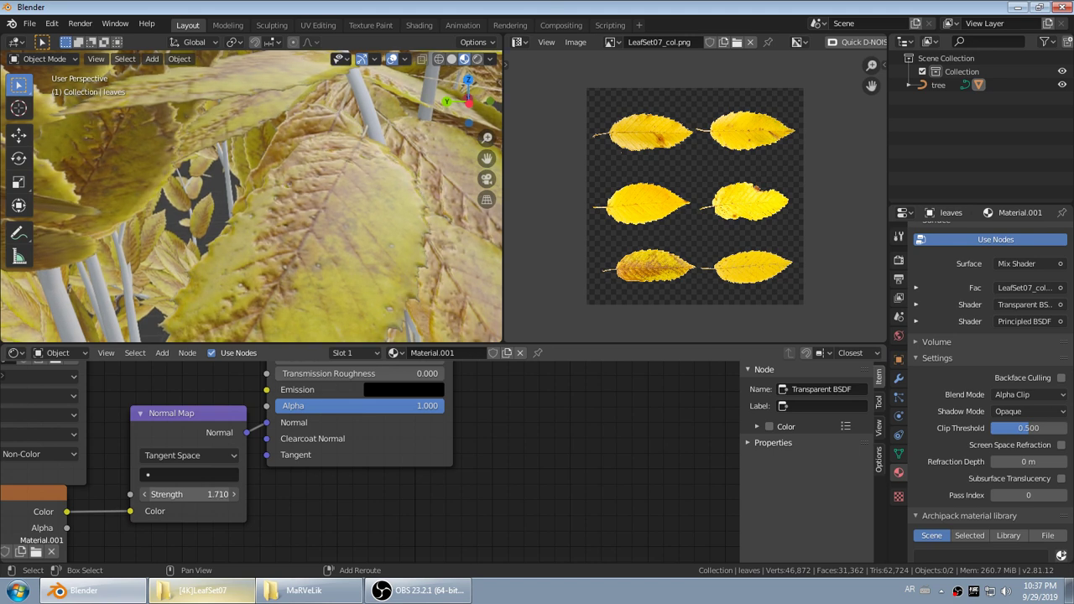
scroll(343, 227, "down", 6)
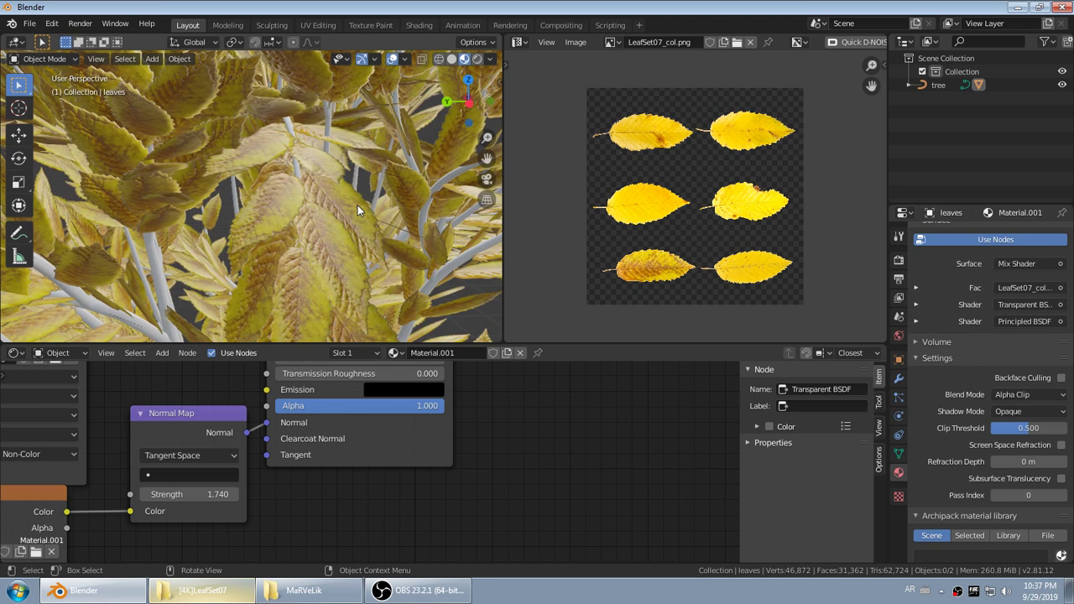
scroll(366, 244, "down", 6)
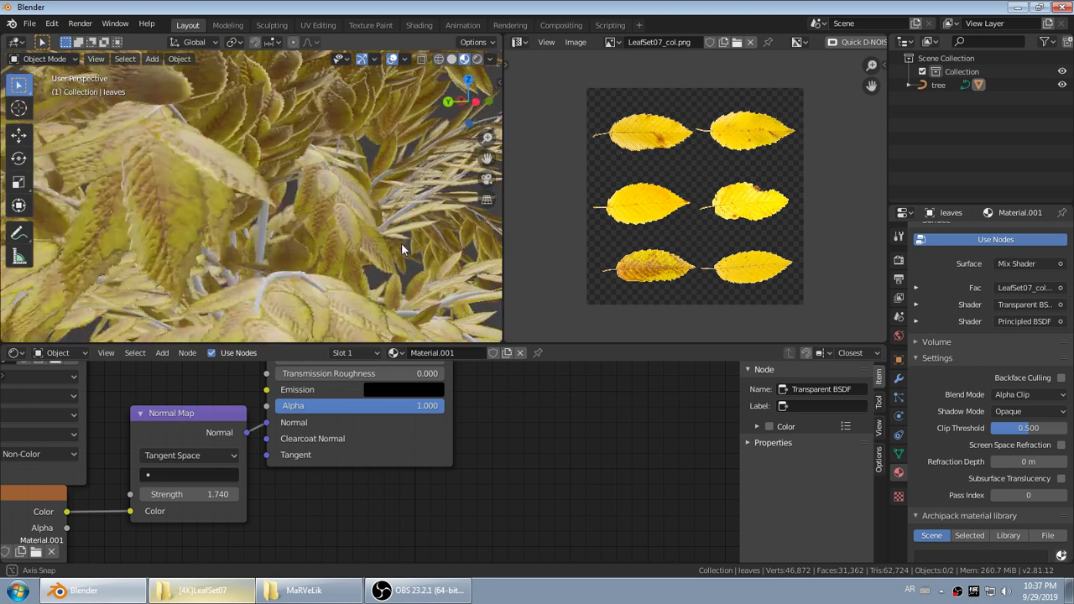
scroll(204, 456, "up", 1)
- Insert a Math node on the link between the LeafSet07_rgh.jpg texture and the Principled BSDF's Roughness input
middle_click_drag(204, 456, 429, 470)
scroll(427, 453, "down", 6)
middle_click_drag(416, 409, 372, 502)
scroll(336, 444, "down", 2)
middle_click_drag(345, 440, 350, 468)
scroll(345, 468, "up", 3)
middle_click_drag(257, 487, 240, 495)
key("shift+a")
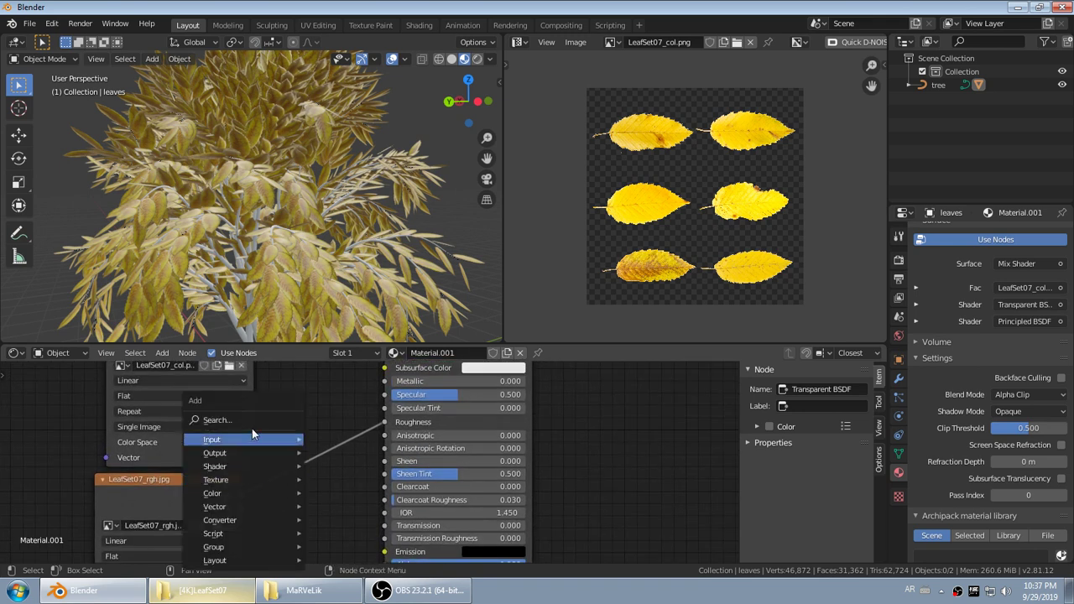
left_click(253, 438)
type("Math")
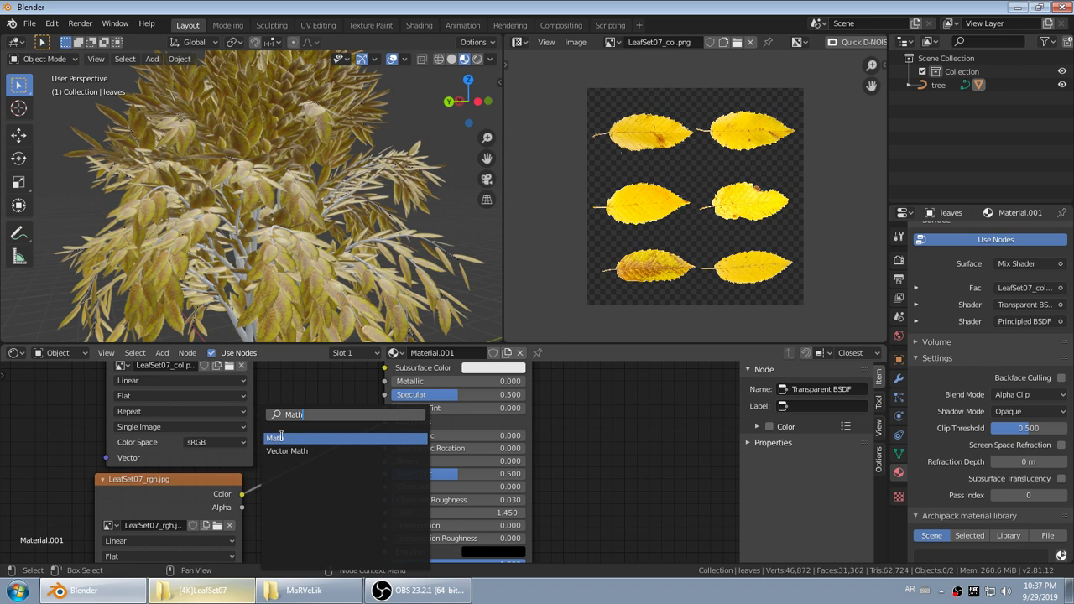
left_click(280, 436)
left_click(355, 461)
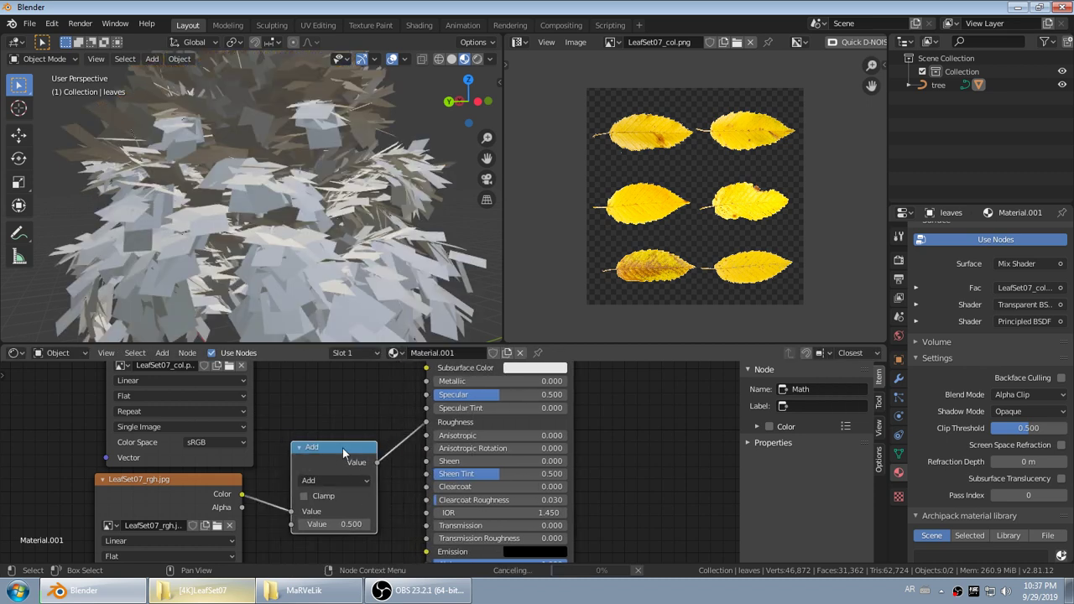
- Set the Math node's operation to Multiply, trying Divide first
scroll(370, 464, "up", 1)
middle_click_drag(371, 464, 373, 426)
scroll(366, 426, "up", 5)
left_click(313, 447)
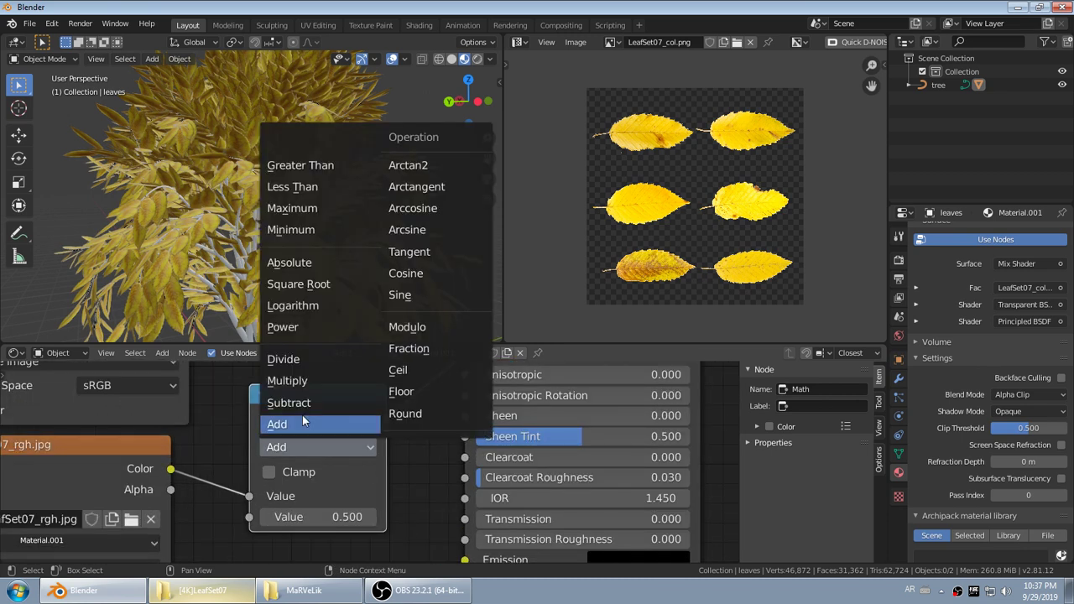
left_click(317, 359)
left_click(302, 446)
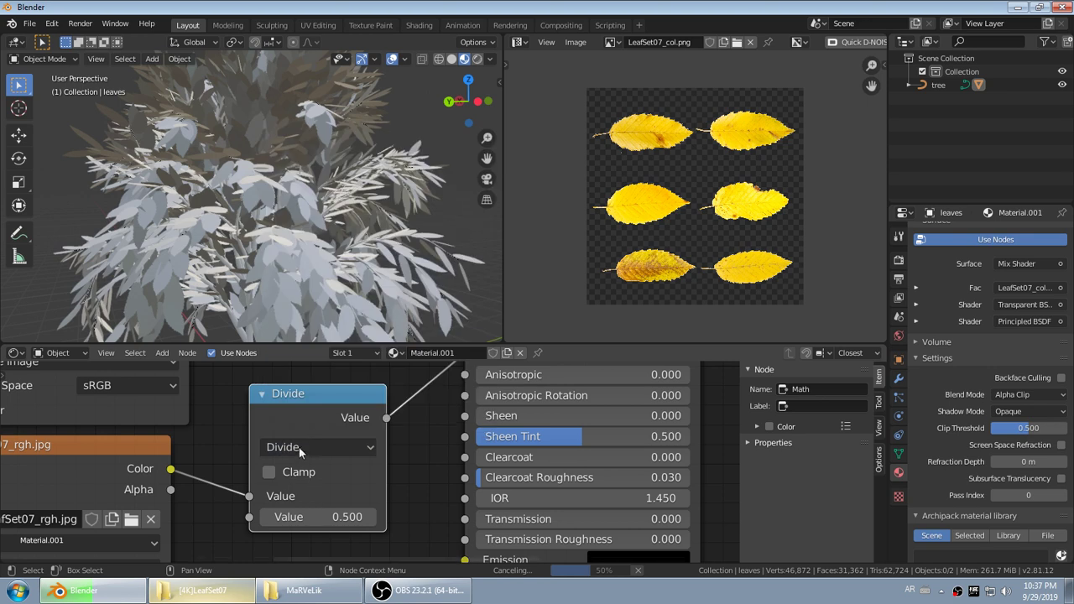
left_click(287, 447)
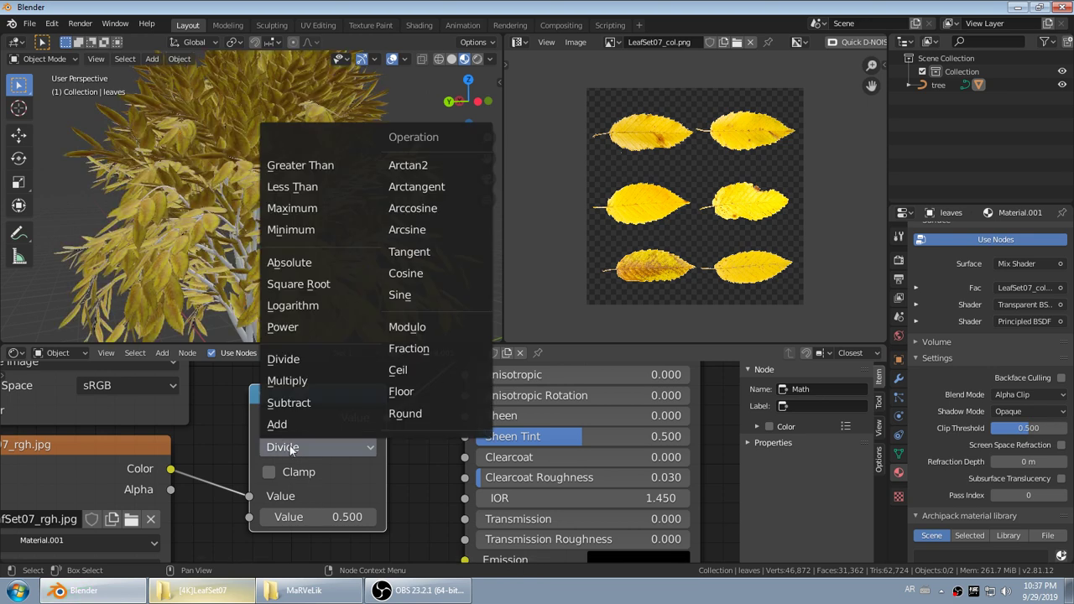
left_click(323, 380)
- Set the Multiply node's second value to 1.160 while checking the leaf shine up close
scroll(351, 506, "up", 3)
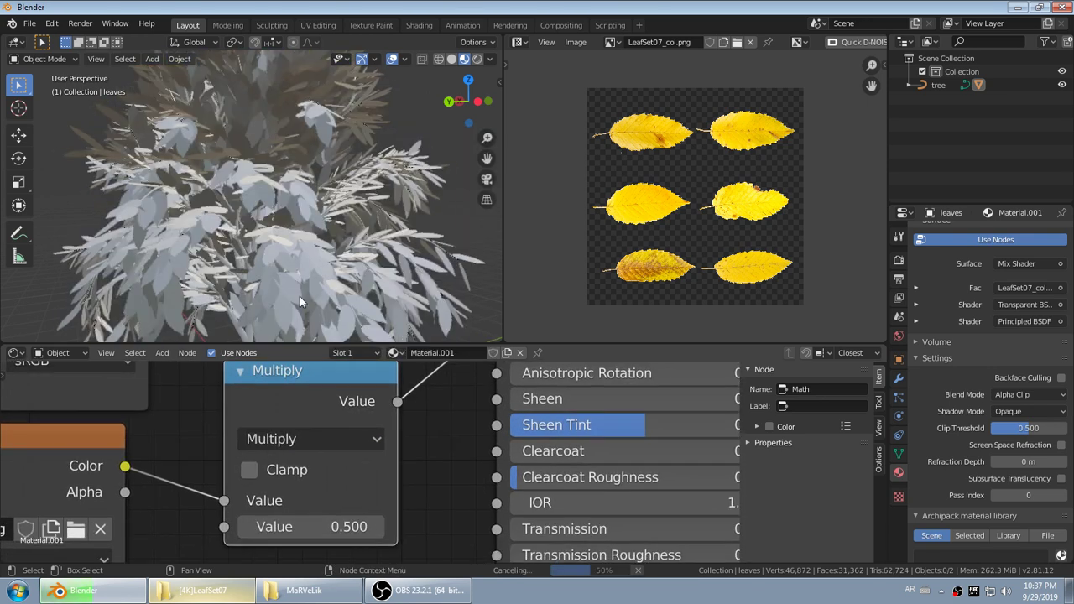
scroll(332, 292, "up", 4)
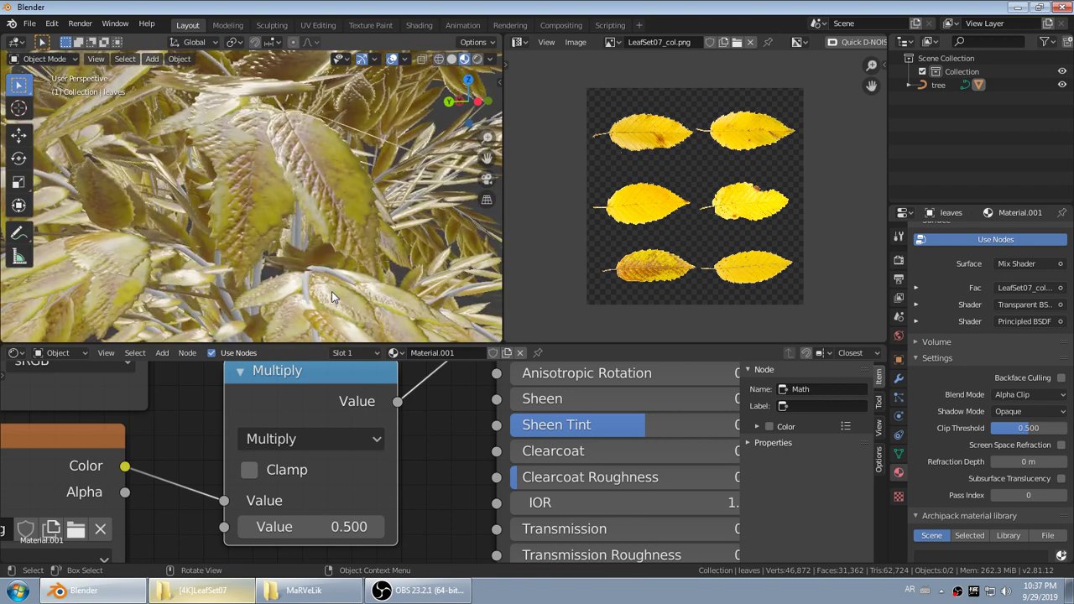
mouse_move(352, 526)
left_mouse_down()
mouse_move(449, 526)
mouse_move(357, 526)
mouse_move(410, 526)
mouse_move(374, 526)
left_mouse_up()
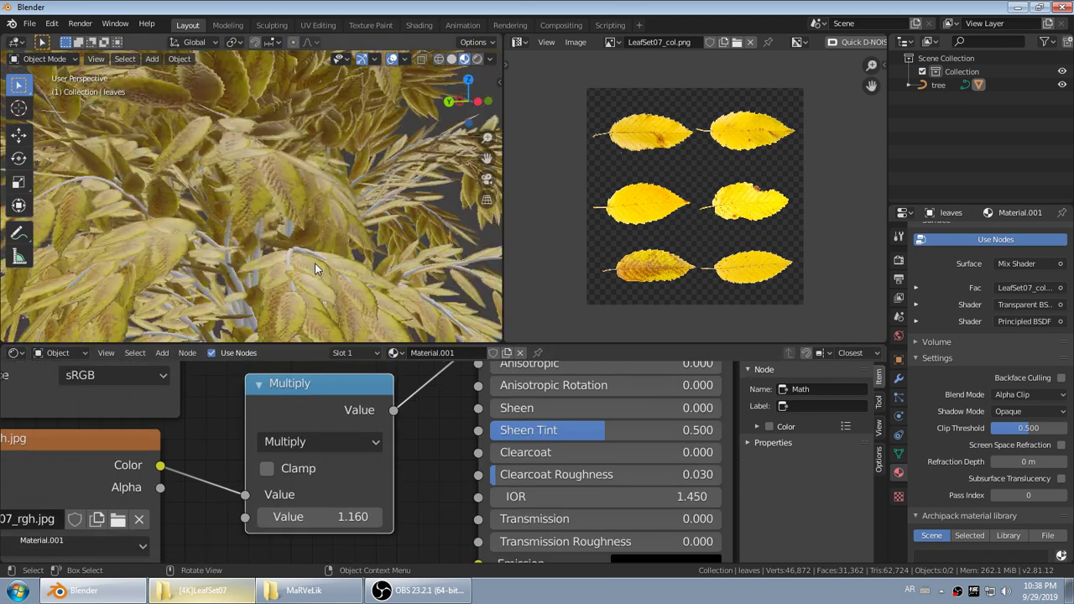
- Hide the viewport overlays and examine the textured tree from near and far
middle_click_drag(315, 263, 287, 272)
scroll(286, 273, "down", 8)
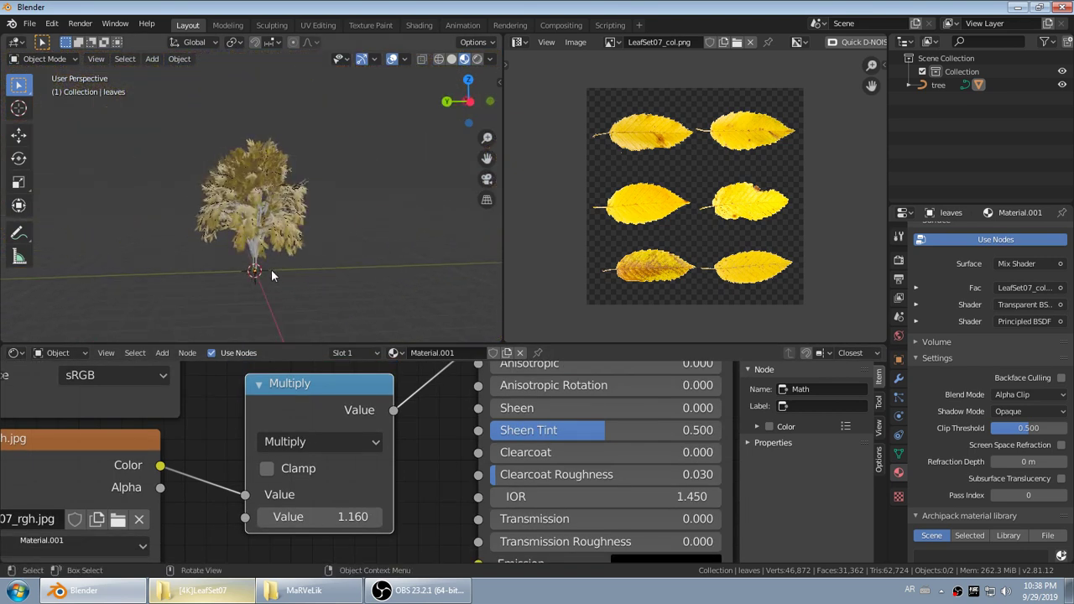
scroll(294, 244, "up", 6)
mouse_move(414, 265)
middle_mouse_down()
mouse_move(376, 263)
mouse_move(412, 253)
middle_mouse_up()
scroll(290, 156, "up", 2)
scroll(287, 235, "down", 5)
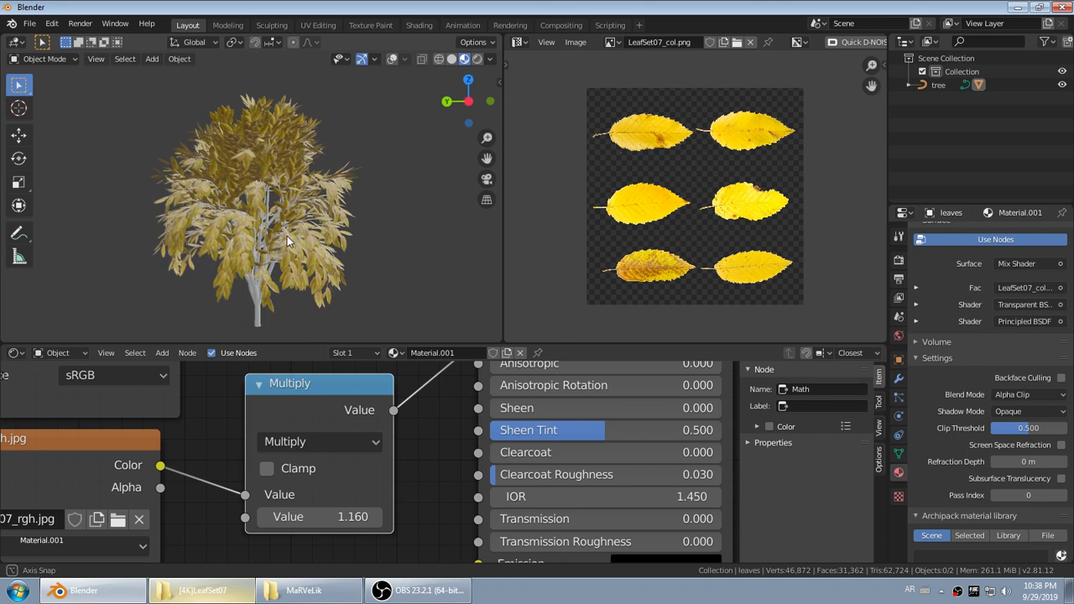
scroll(290, 248, "up", 3)
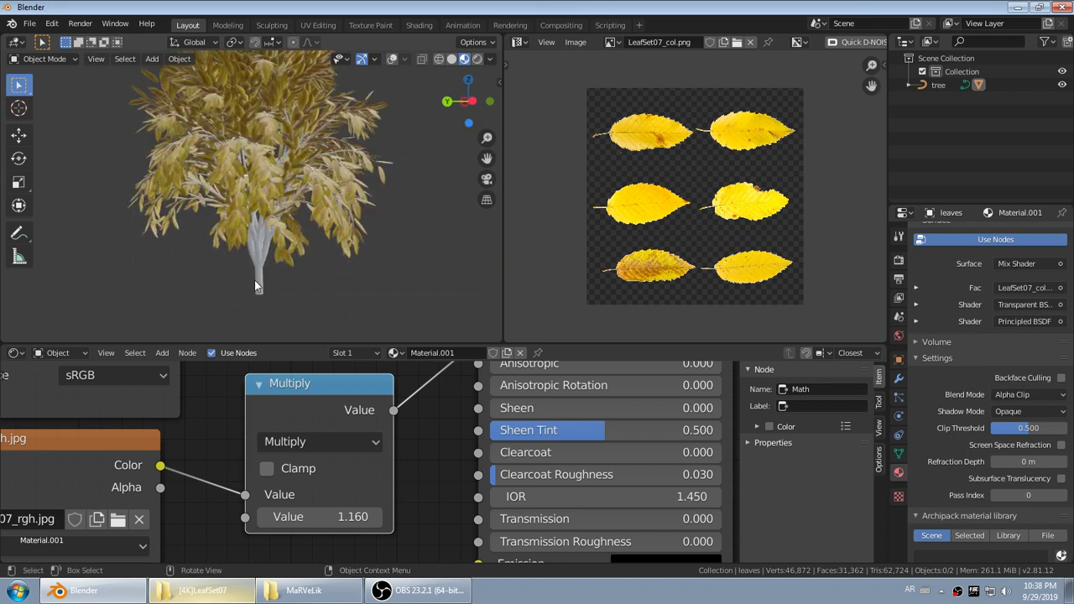
- Select the tree's trunk and branches and create a new material for them
left_click(254, 281)
scroll(210, 259, "down", 2)
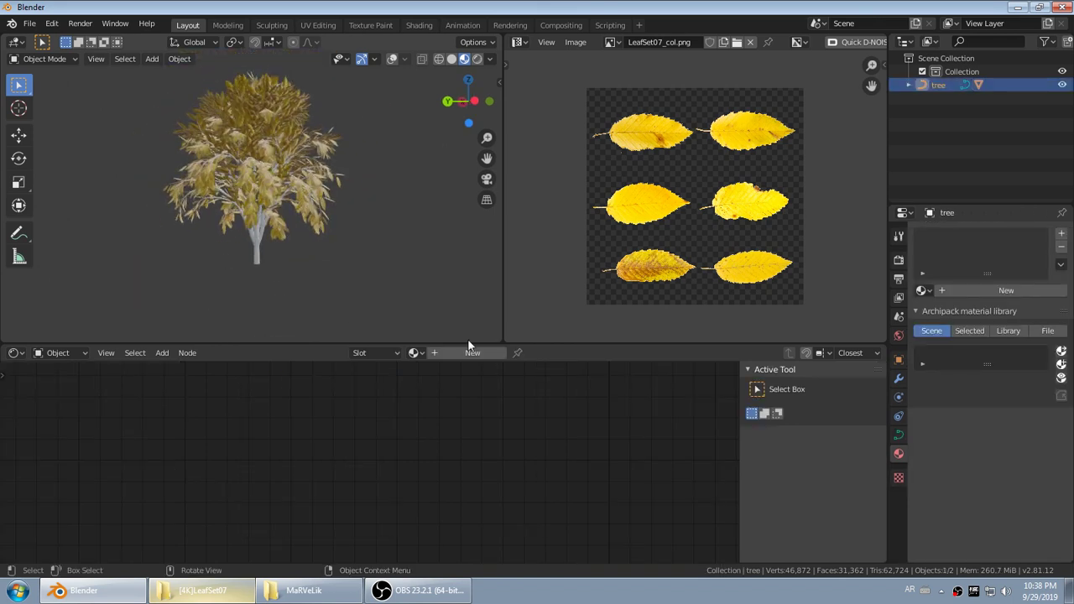
left_click(472, 353)
scroll(467, 468, "down", 5)
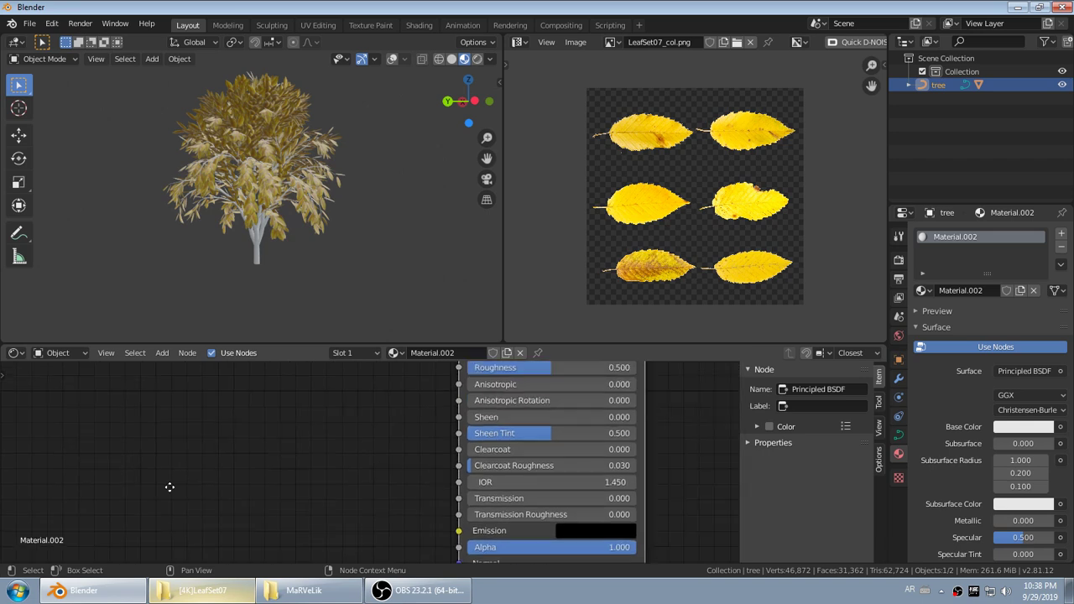
- Switch to Windows Explorer, look through the Bark02 texture folder inside Textures and return to the Textures folder
left_click(235, 583)
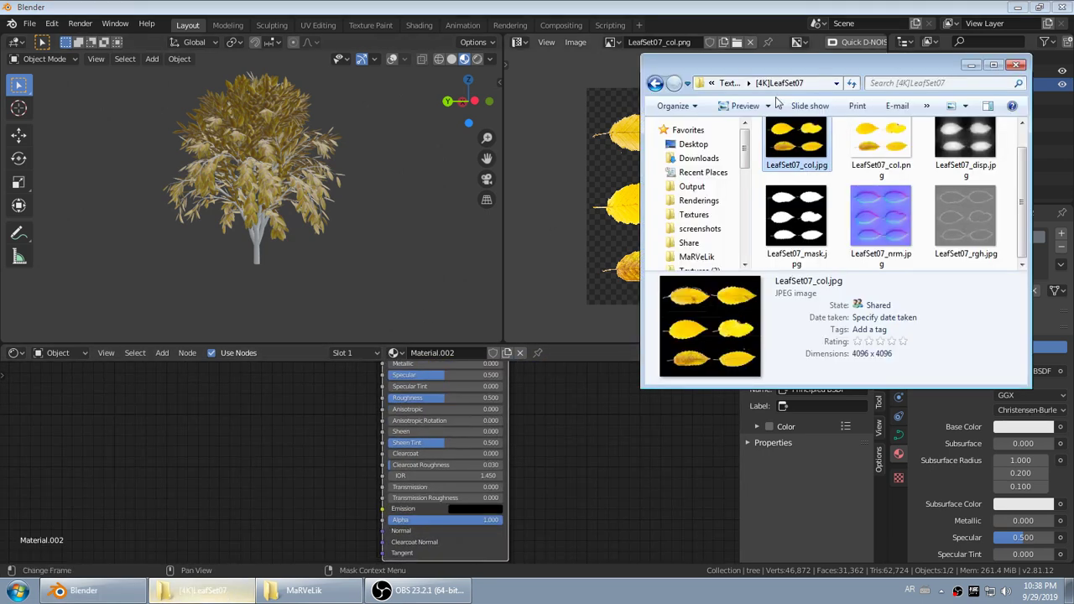
left_click(727, 84)
scroll(837, 168, "down", 4)
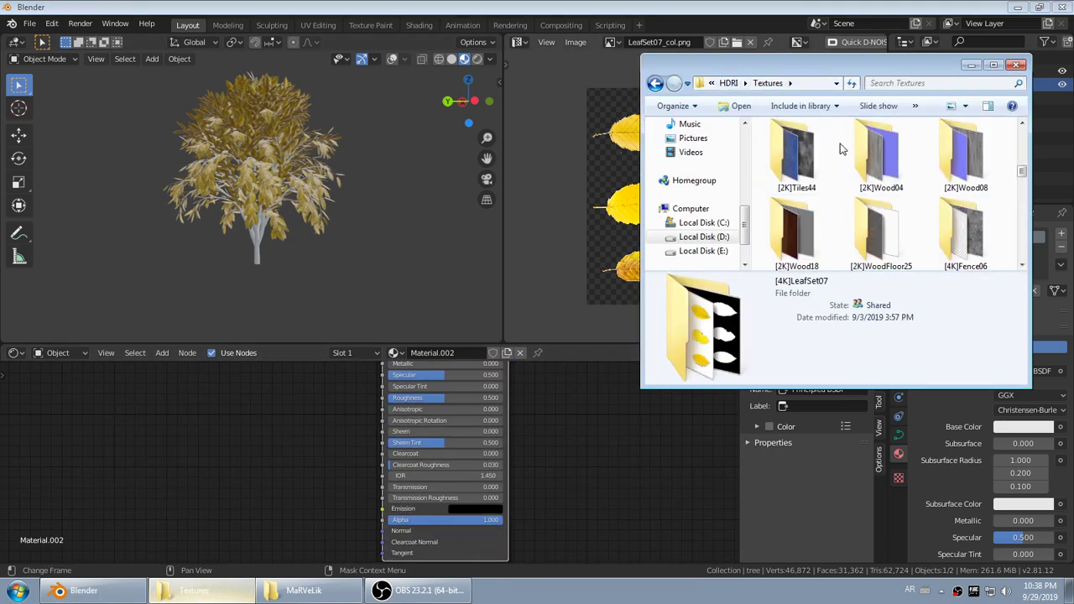
left_click(831, 143)
double_click(808, 156)
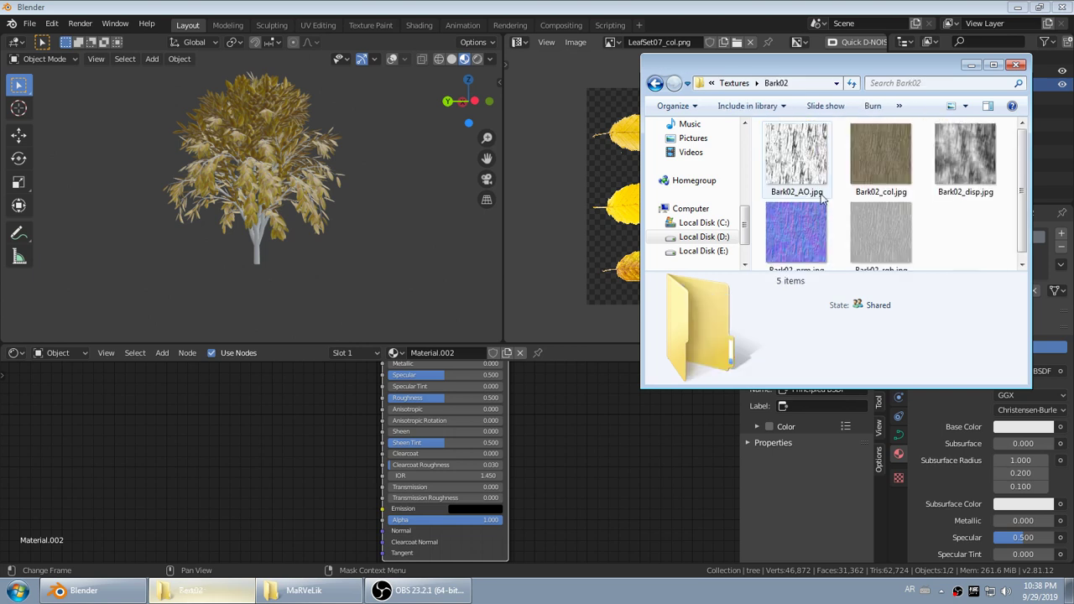
left_click(881, 157)
left_click(657, 83)
- Open the Bark03 texture folder and select Bark03_col.jpg
double_click(875, 230)
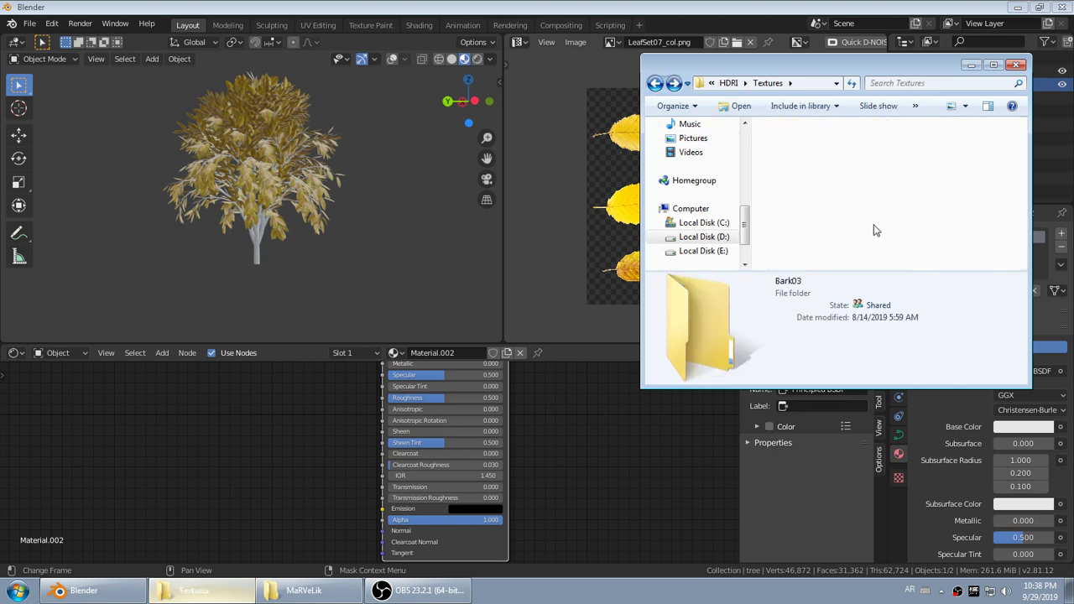
left_click(871, 154)
double_click(871, 154)
left_click(1063, 7)
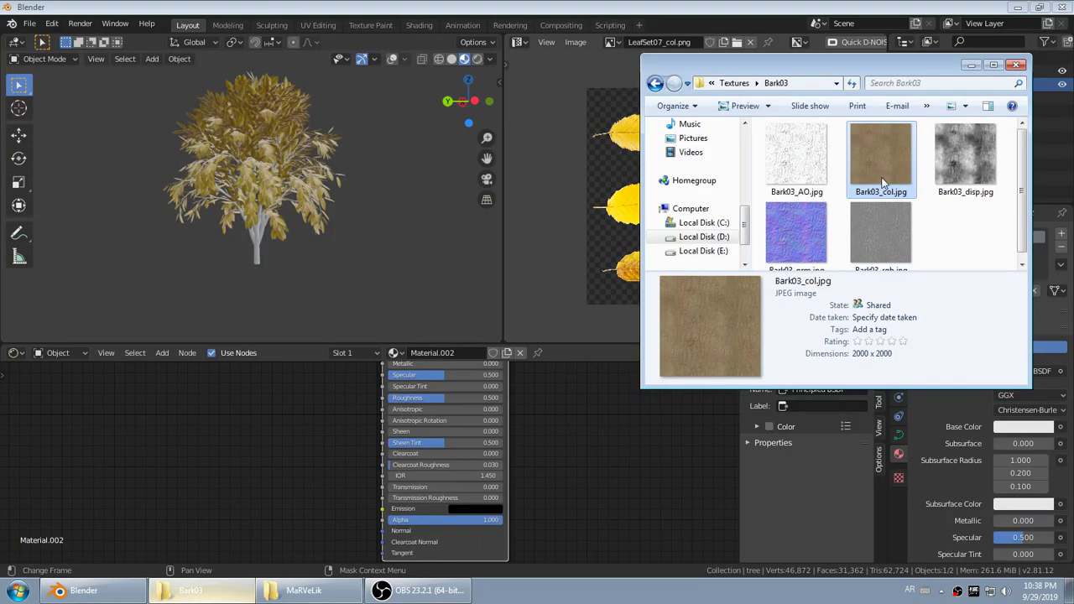
- Bring Bark03_col.jpg, Bark03_nrm.jpg and Bark03_rgh.jpg from the folder into the trunk material's node tree as image textures
left_click_drag(217, 427, 220, 426)
left_click(796, 233)
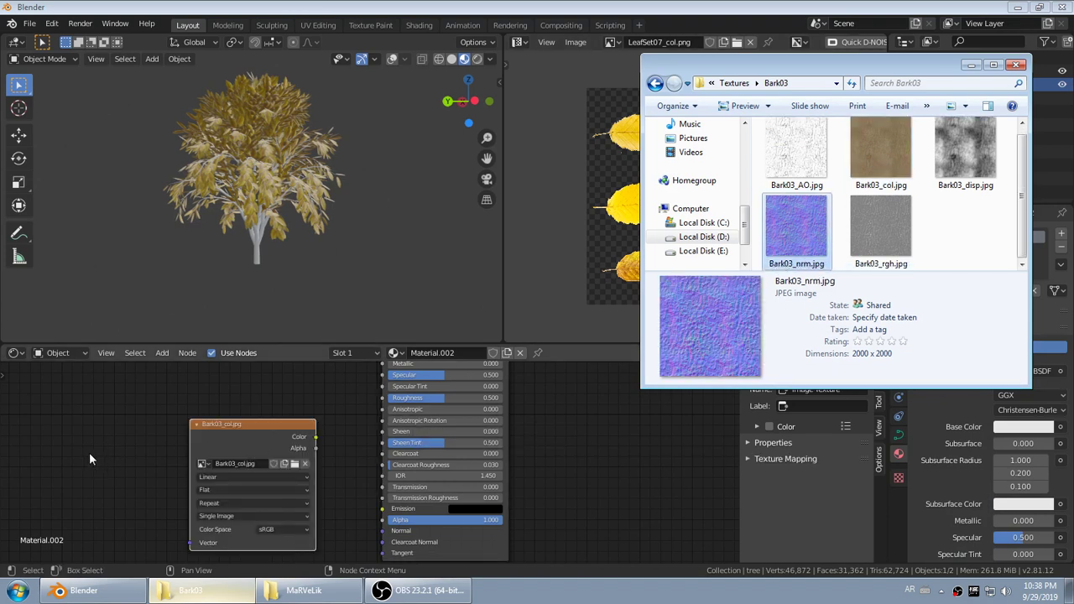
left_click_drag(90, 458, 90, 458)
left_click_drag(875, 243, 578, 485)
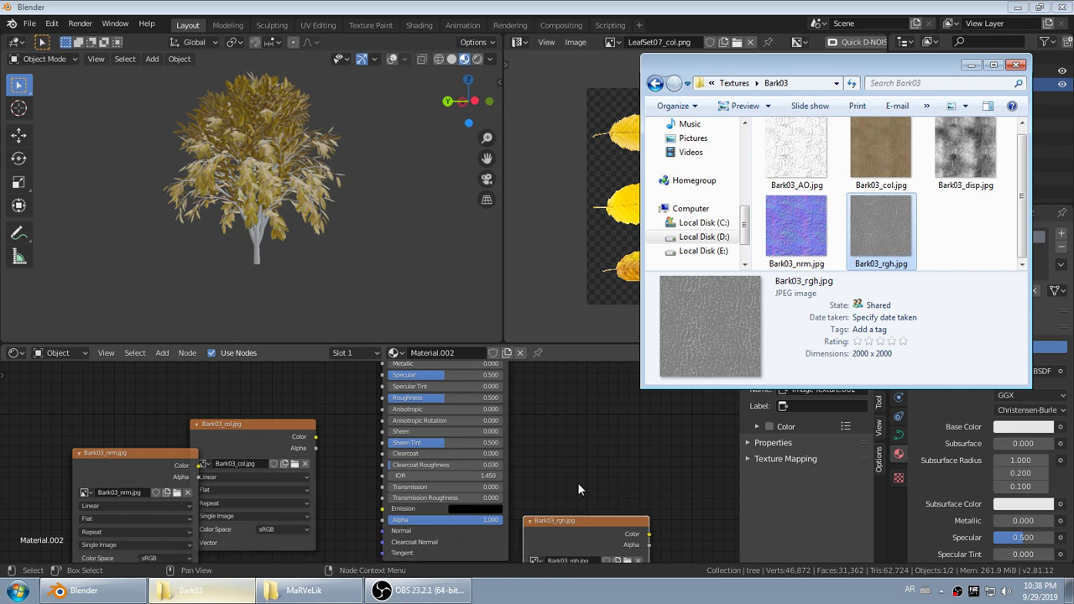
left_click(577, 483)
scroll(576, 475, "down", 2)
middle_click_drag(562, 460, 569, 482)
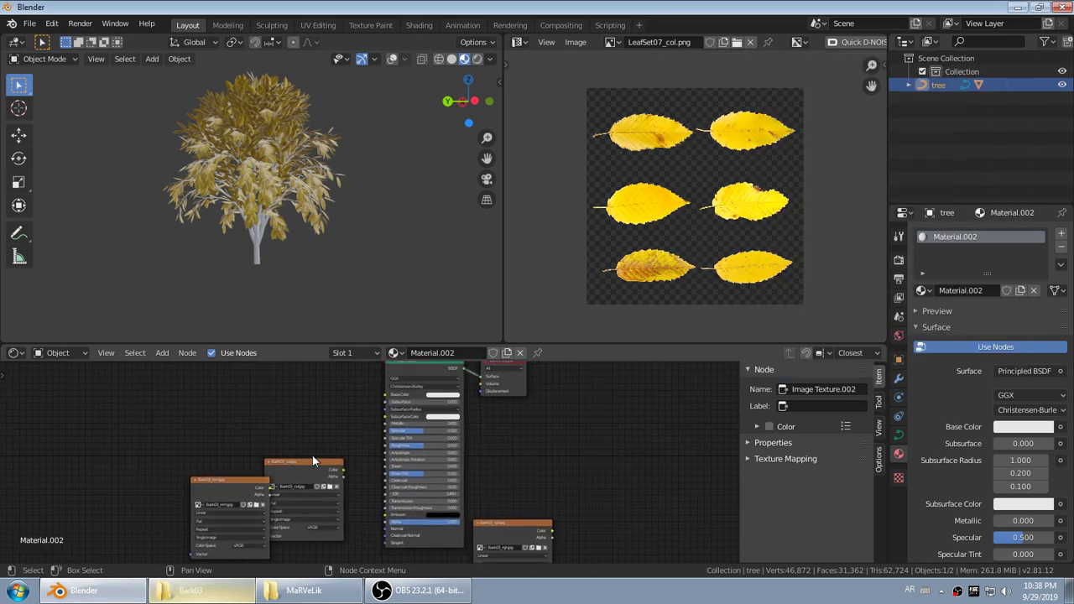
- Arrange the Bark03 texture nodes and connect roughness to Roughness, color to Base Color and the normal image to Normal
scroll(490, 485, "down", 3)
left_click_drag(493, 509, 388, 446)
scroll(226, 422, "up", 4)
left_click(336, 473)
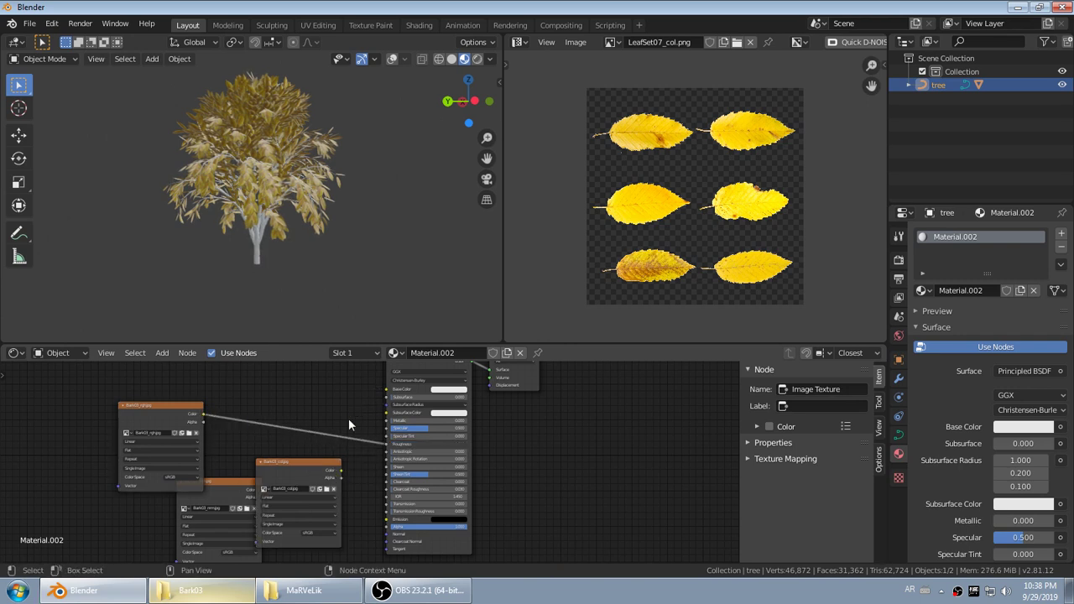
left_click_drag(341, 470, 387, 389)
left_click_drag(229, 482, 219, 494)
left_click_drag(293, 473, 267, 333)
left_click_drag(251, 502, 385, 537)
- Set the color space of the Bark03_nrm.jpg and Bark03_rgh.jpg textures to Non-Color
scroll(291, 490, "up", 3)
middle_click_drag(294, 490, 328, 405)
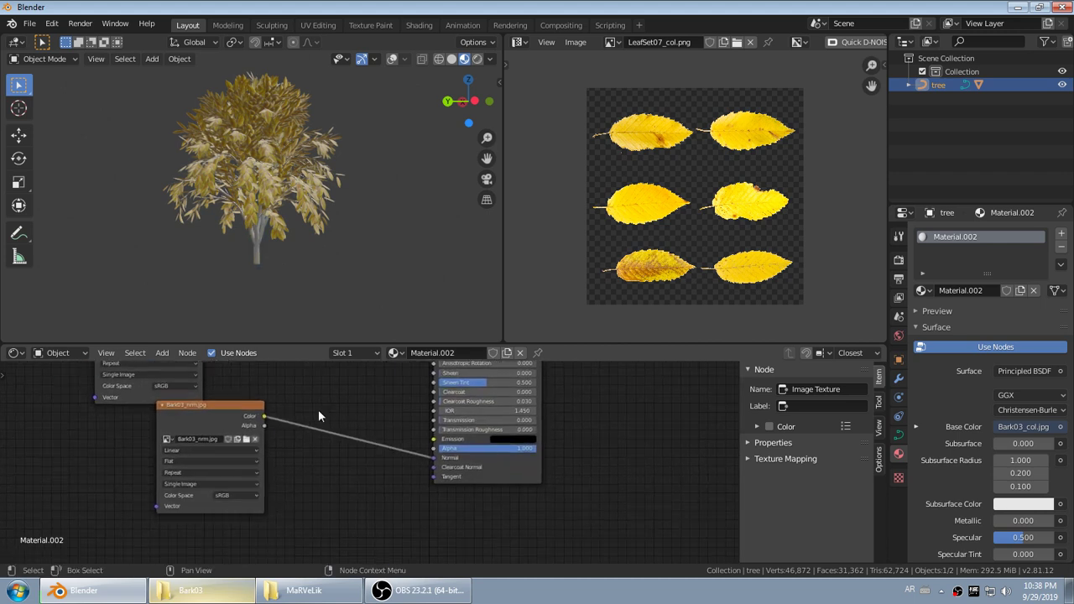
scroll(328, 405, "up", 1)
scroll(223, 498, "up", 2)
left_click(197, 511)
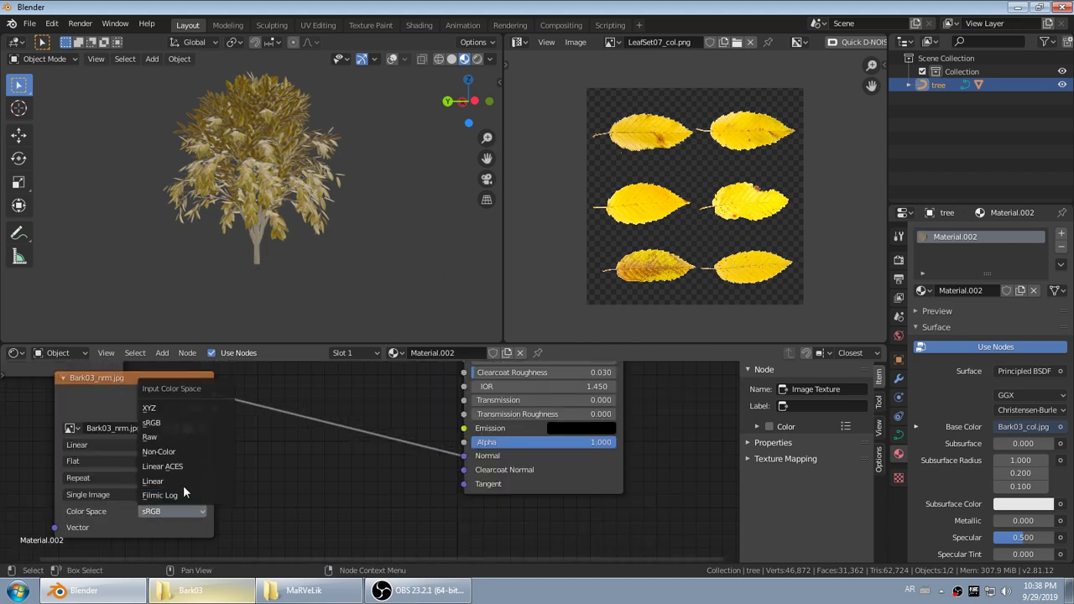
left_click(194, 455)
middle_click_drag(194, 455, 406, 556)
left_click(268, 451)
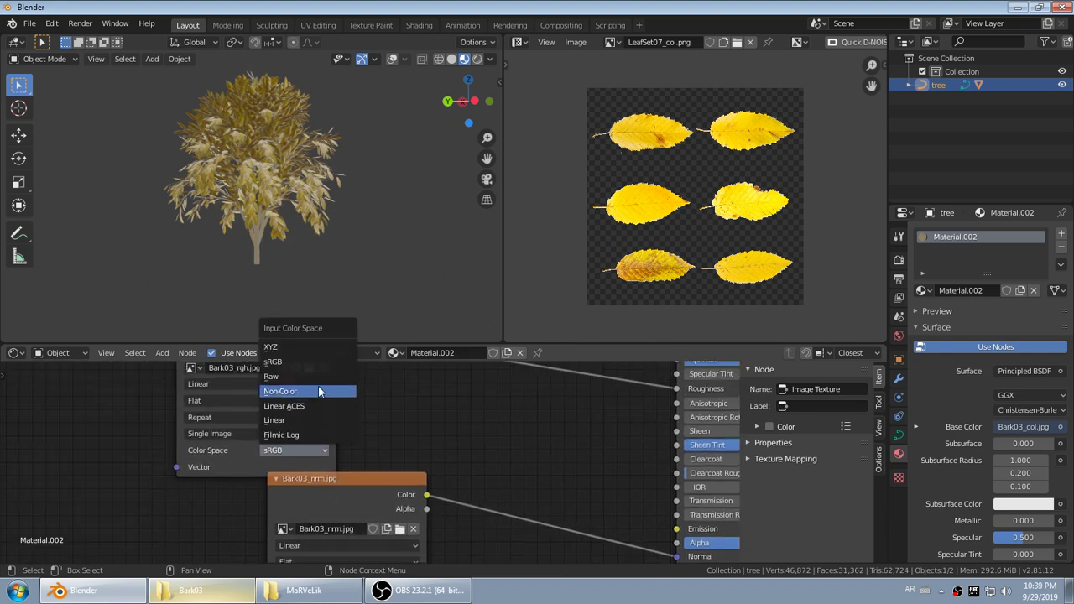
left_click(285, 391)
- Insert a Normal Map node between the Bark03_nrm.jpg texture and the shader's Normal input
scroll(319, 245, "up", 5)
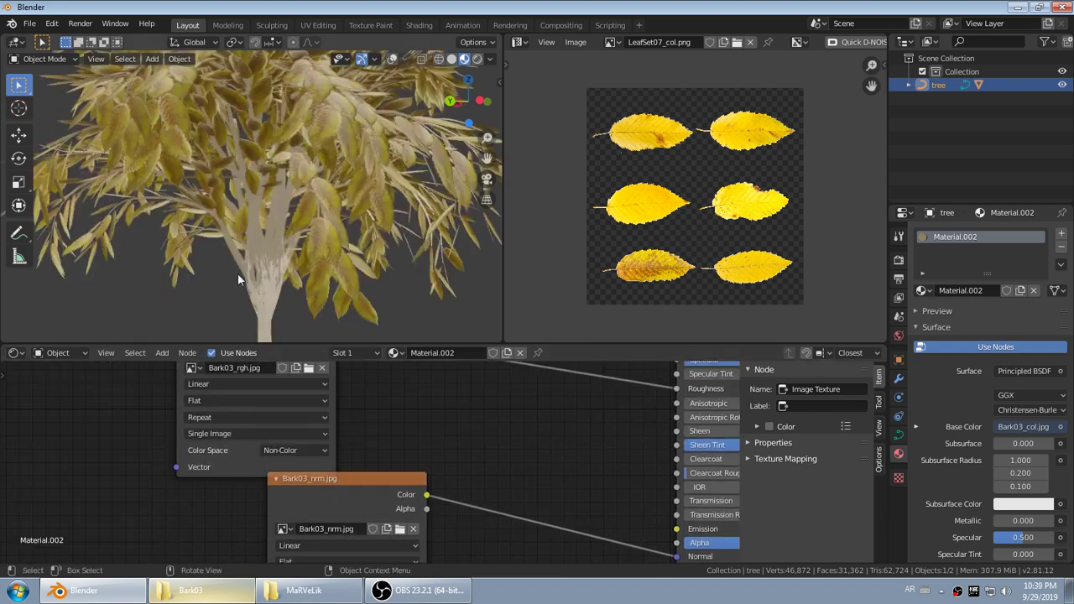
middle_click_drag(263, 239, 444, 434)
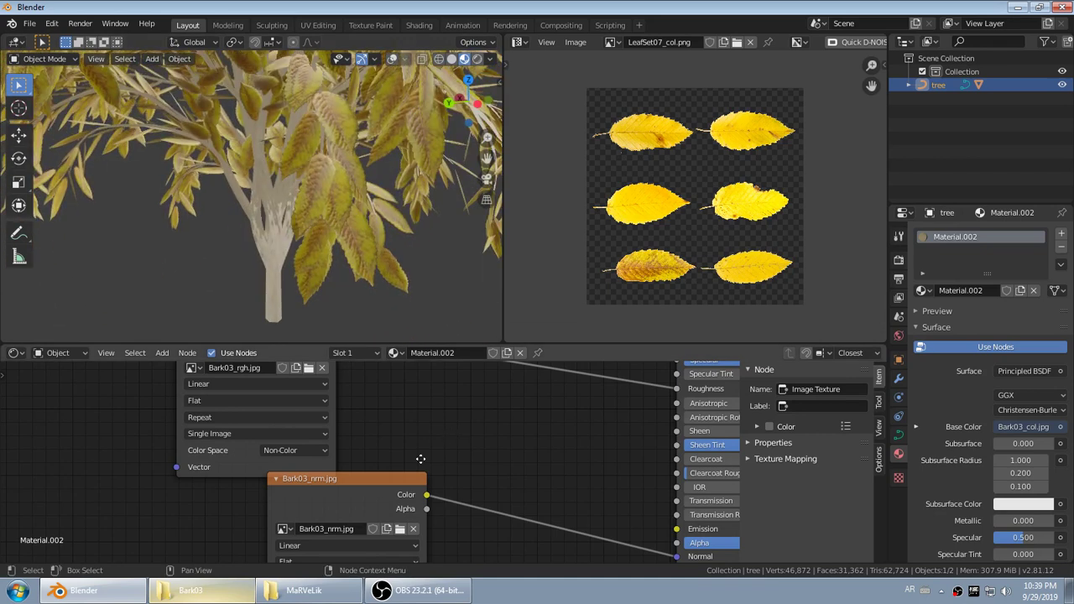
scroll(350, 424, "down", 2)
key("shift+a")
type("N")
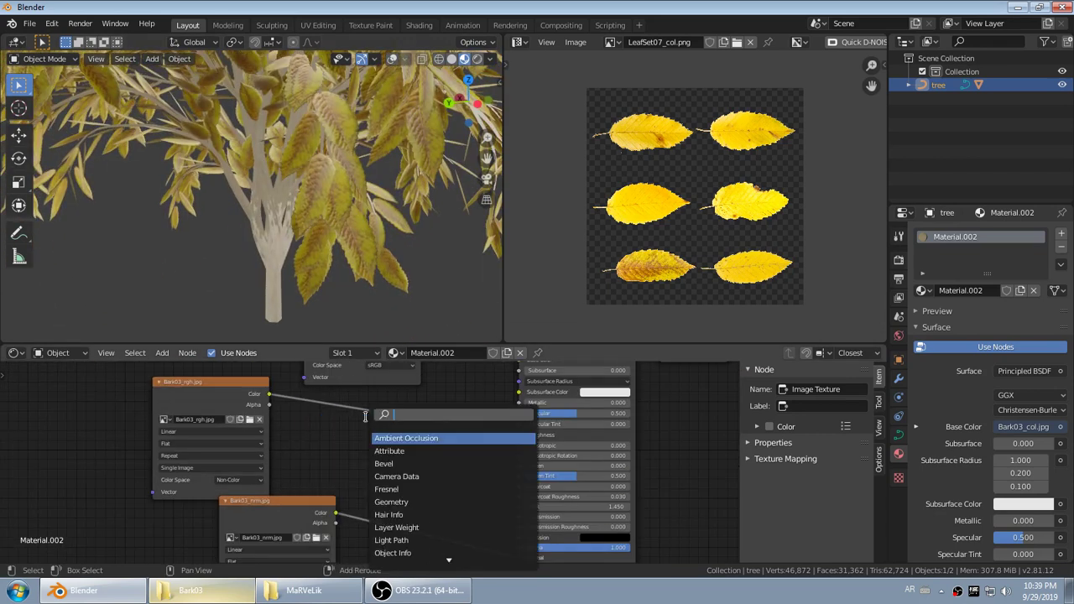
type("o")
key("Down")
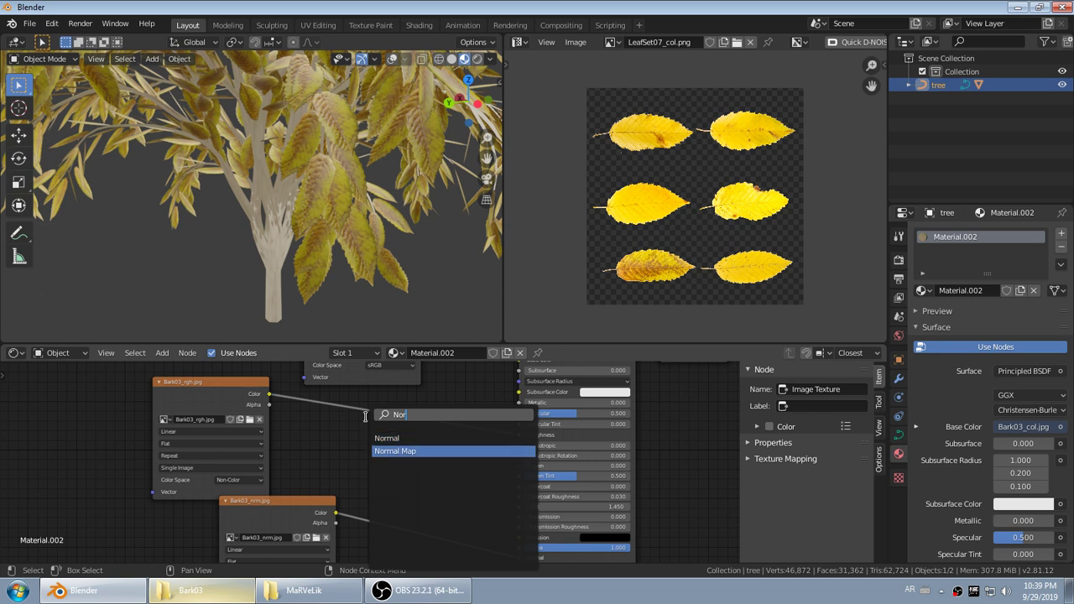
key("Return")
left_click(374, 462)
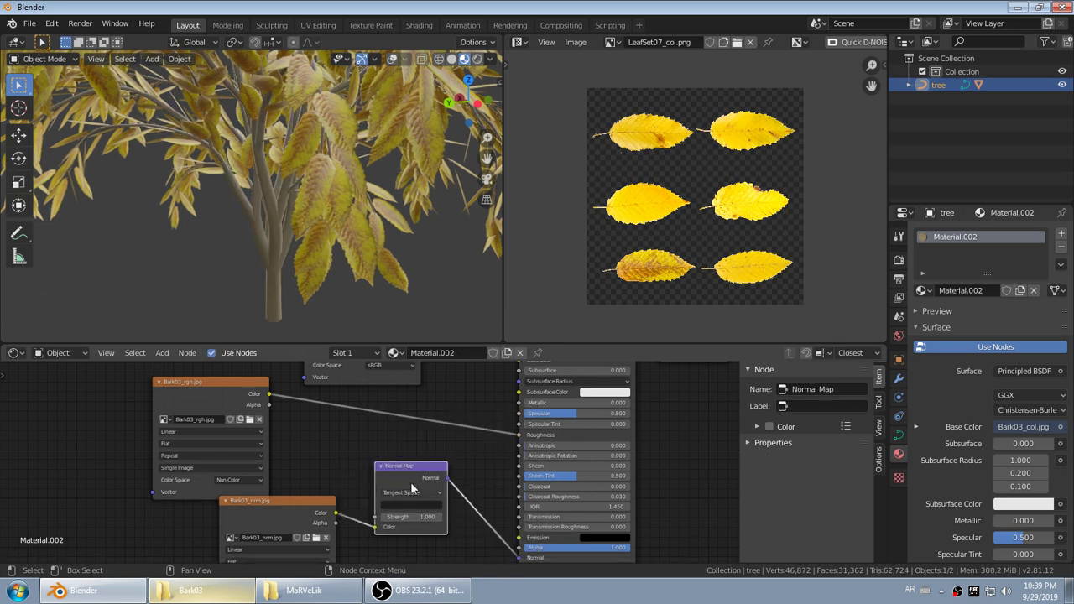
- Set the Normal Map strength to 2.87 while checking the bark relief on the trunk up close
scroll(322, 268, "up", 6)
scroll(343, 245, "up", 4)
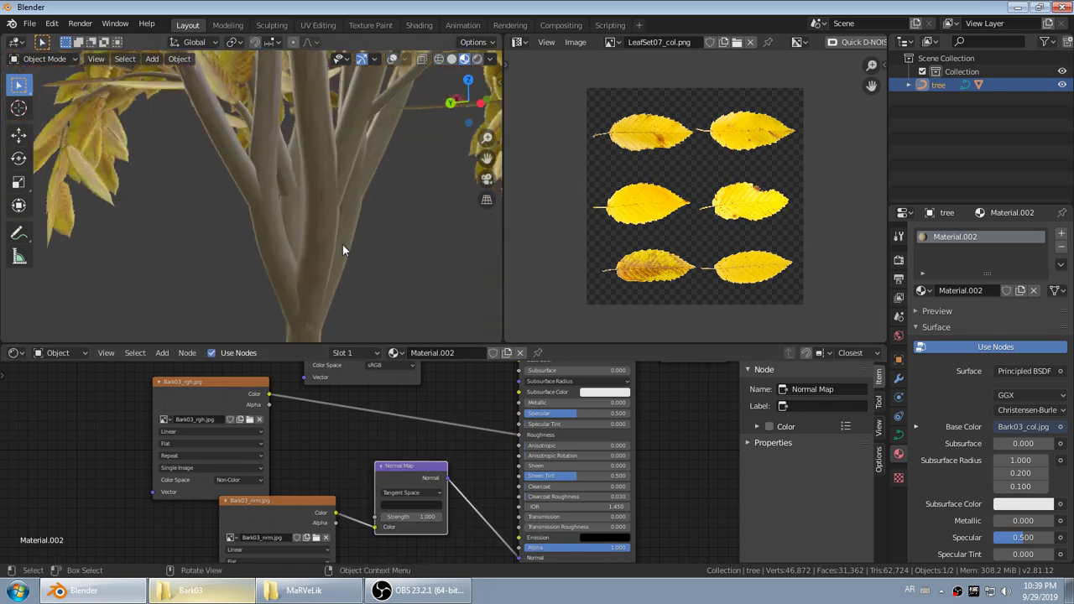
middle_click_drag(397, 514, 397, 470)
scroll(397, 470, "up", 2)
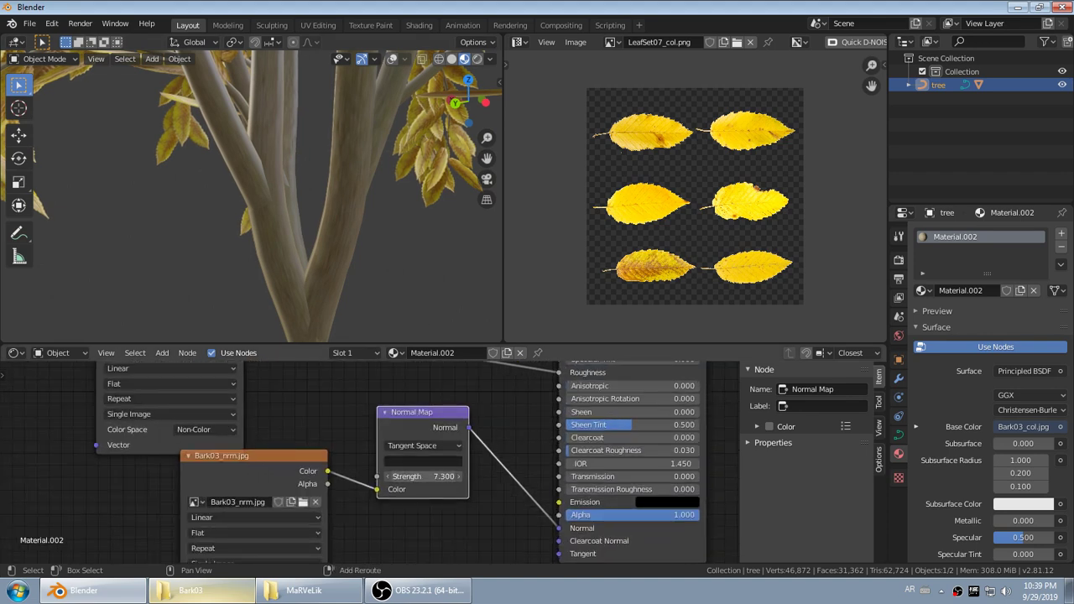
left_click_drag(424, 476, 395, 476)
middle_click_drag(363, 260, 377, 252)
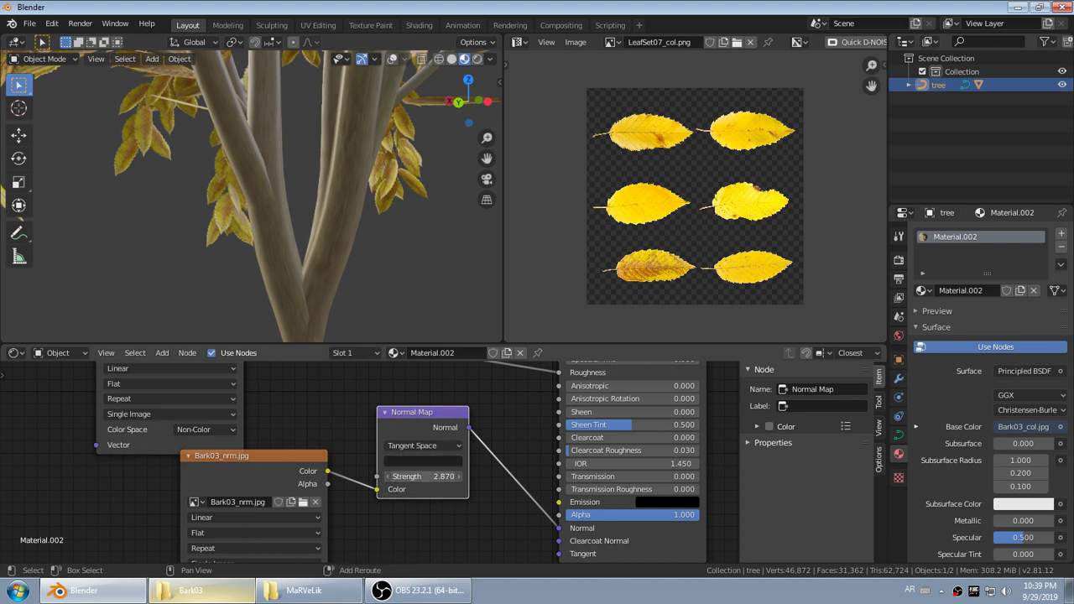
- Reposition the bark normal and roughness texture nodes, and bring the whole tree back into view
middle_click_drag(349, 446, 352, 450)
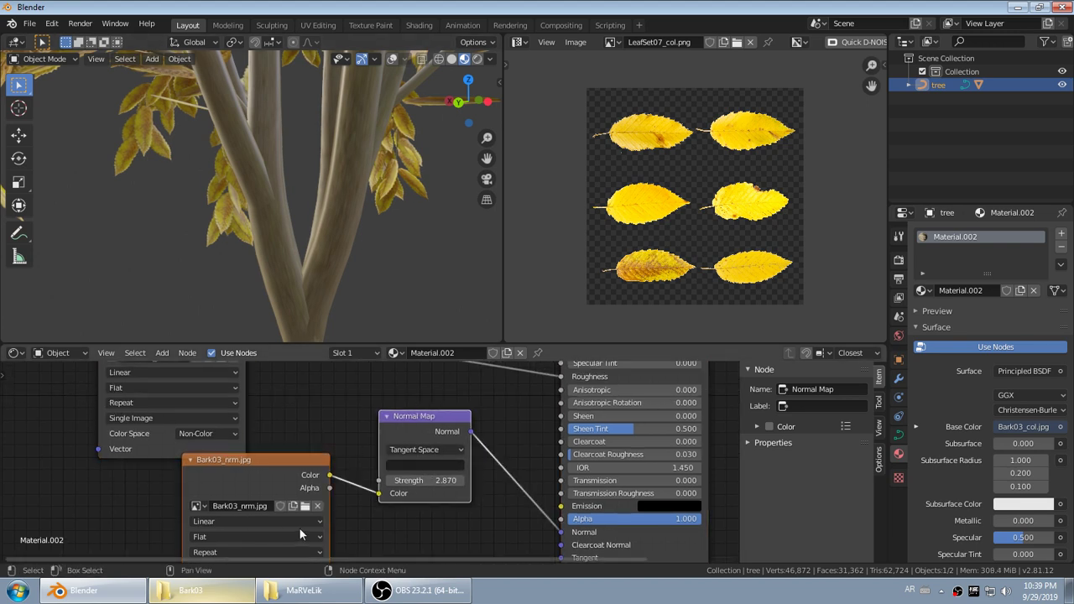
key("g")
left_click(321, 424)
middle_click_drag(327, 411, 295, 492)
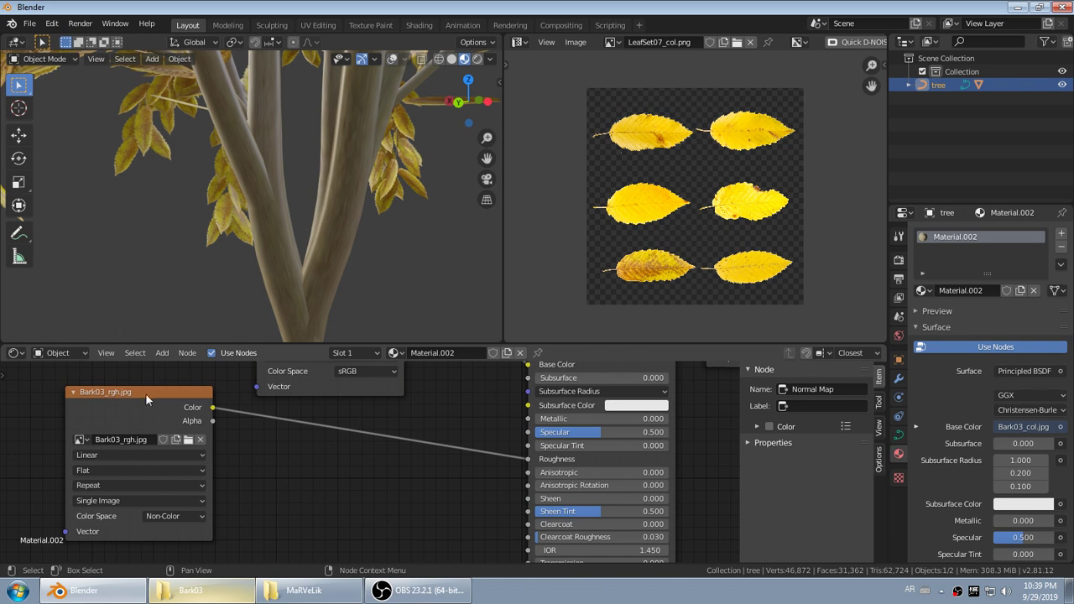
left_click_drag(146, 396, 179, 437)
key("shift+a")
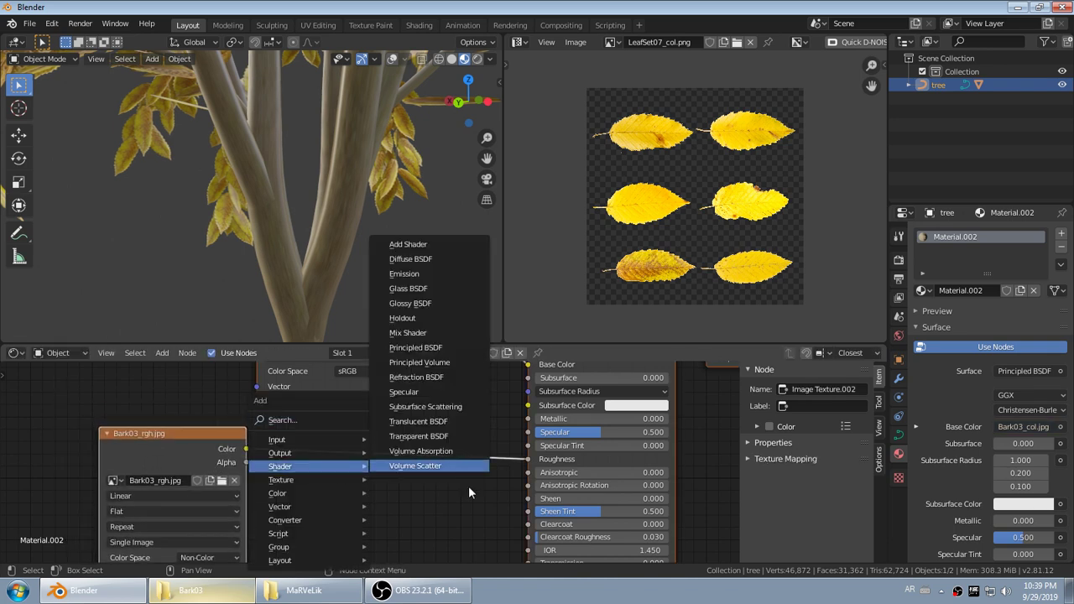
scroll(450, 470, "down", 3)
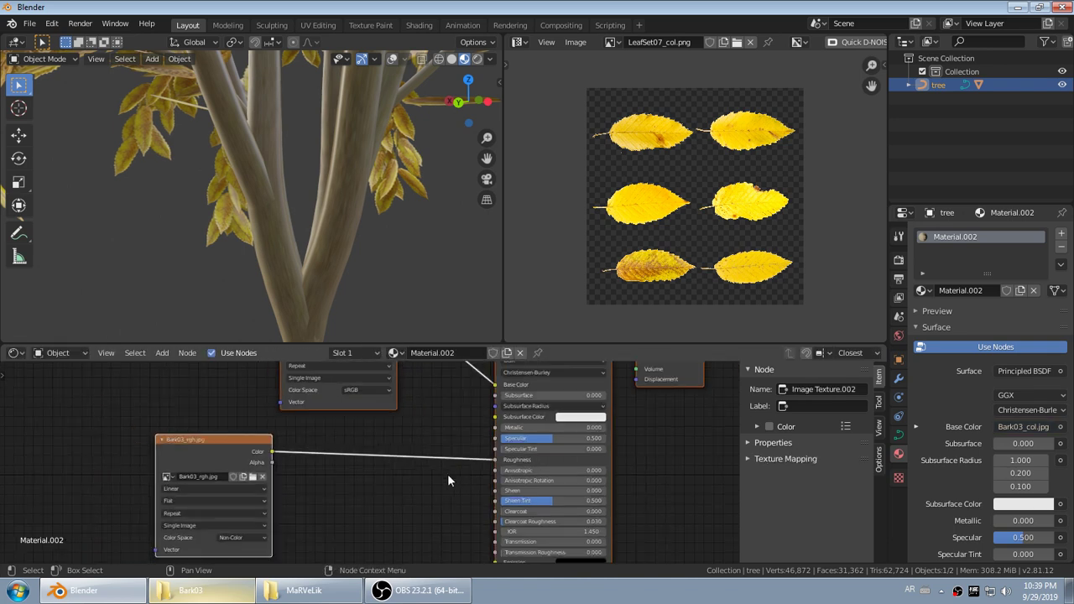
scroll(394, 459, "down", 2)
scroll(344, 254, "down", 6)
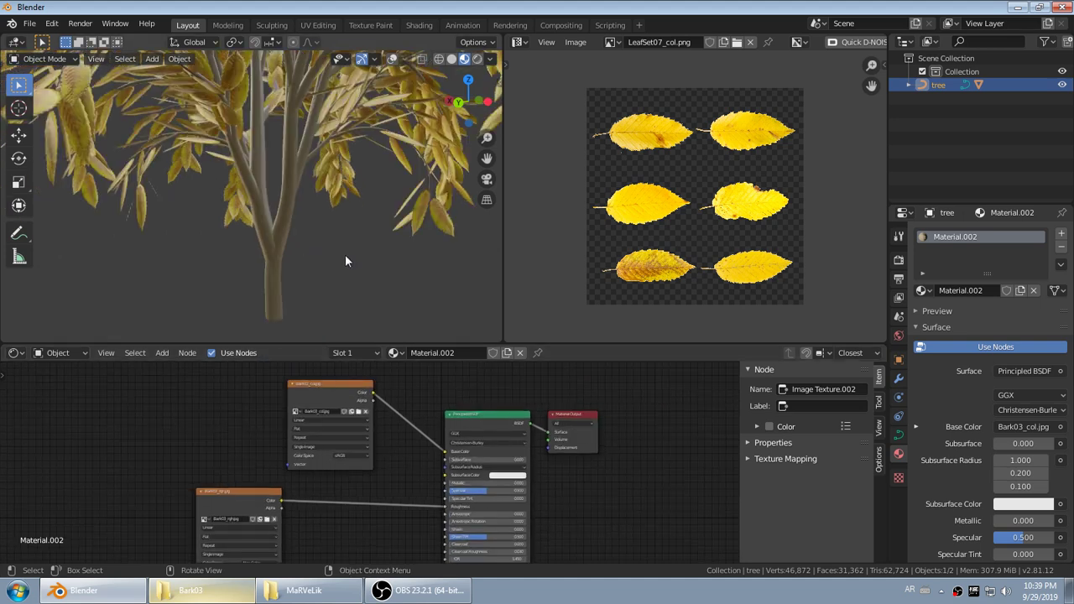
middle_click_drag(329, 283, 290, 336)
- Show the World settings and switch the shader editor to the World node tree
left_click(897, 336)
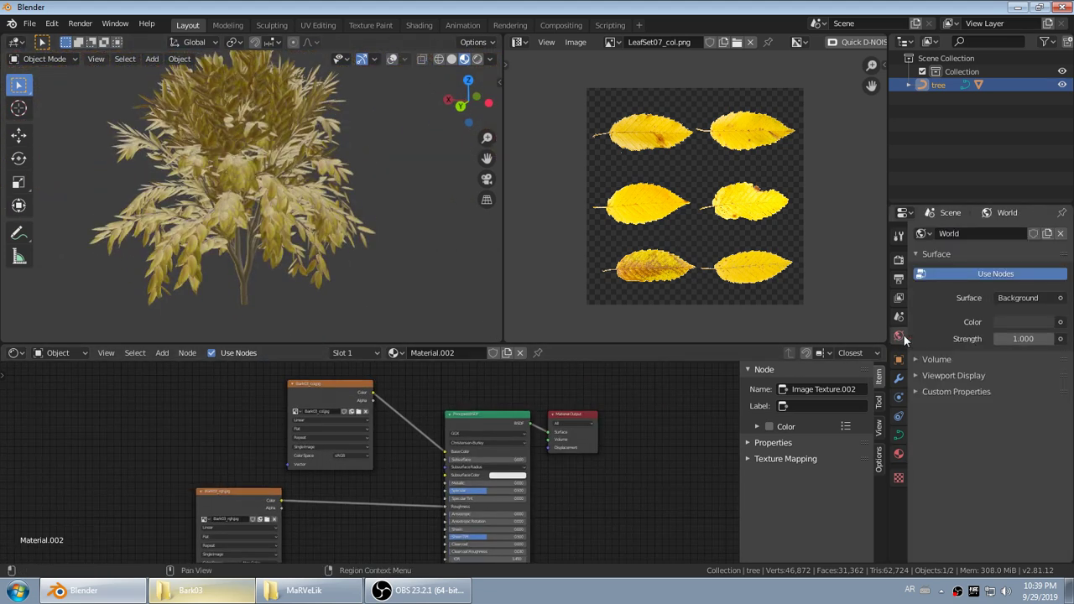
left_click(15, 352)
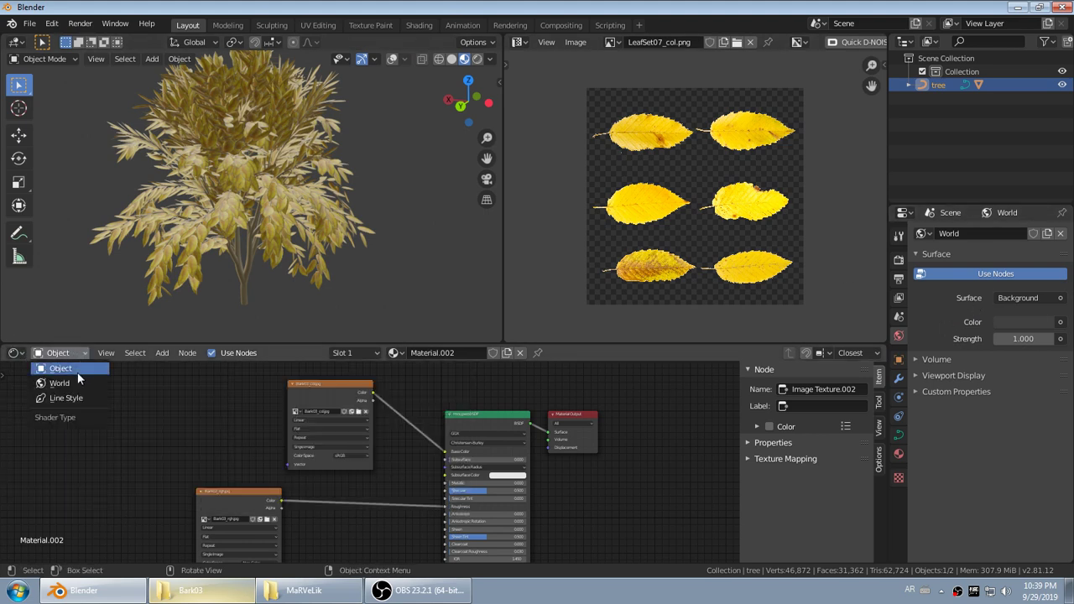
left_click(74, 383)
key("Home")
key("shift+a")
type("Env")
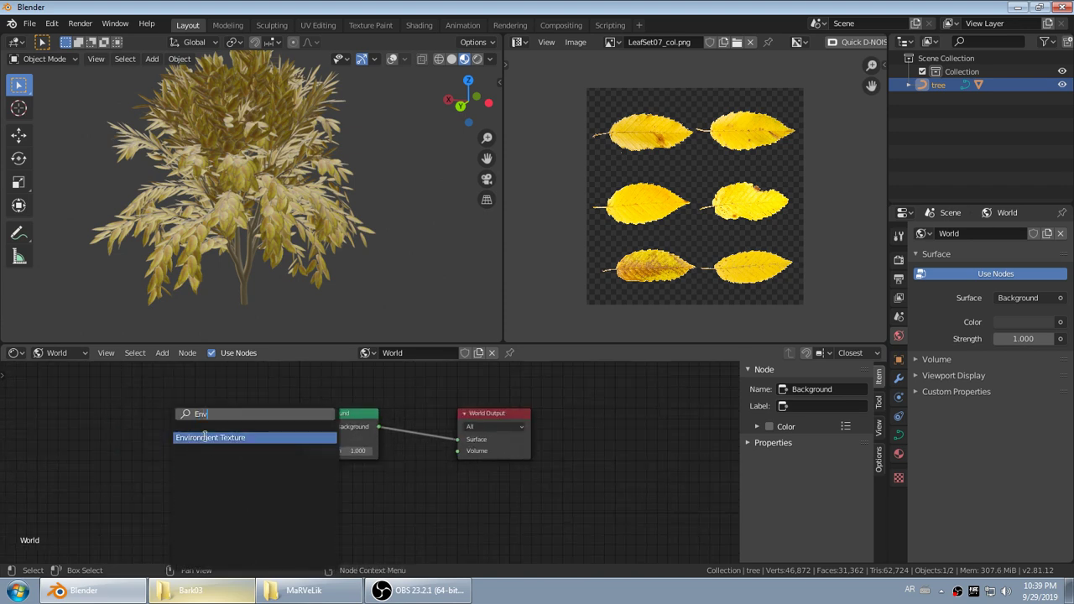
key("Escape")
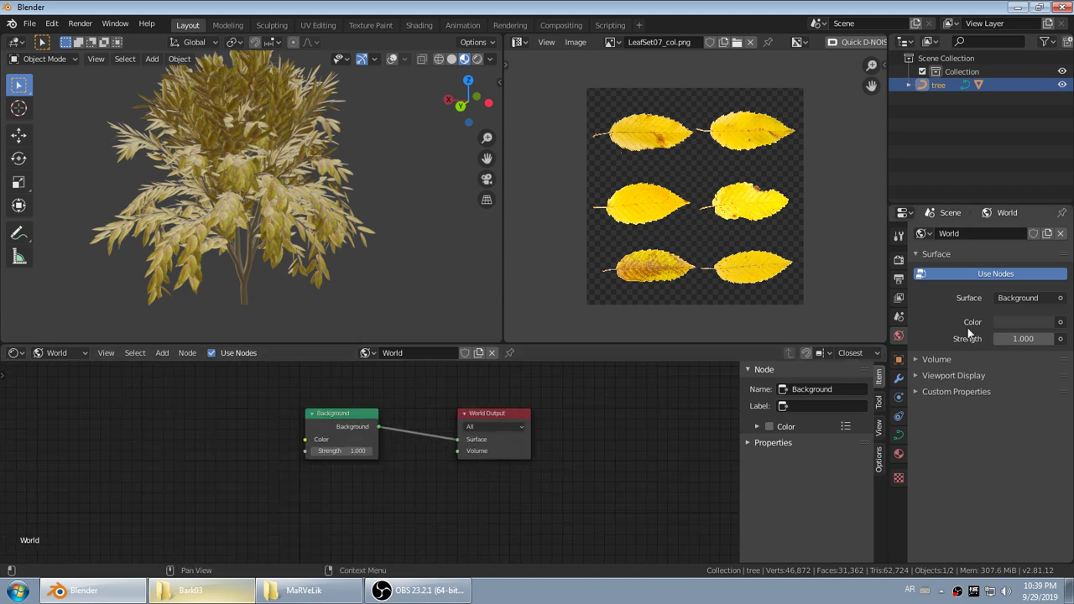
- Assign an Environment Texture to the World background's Color
left_click(1059, 322)
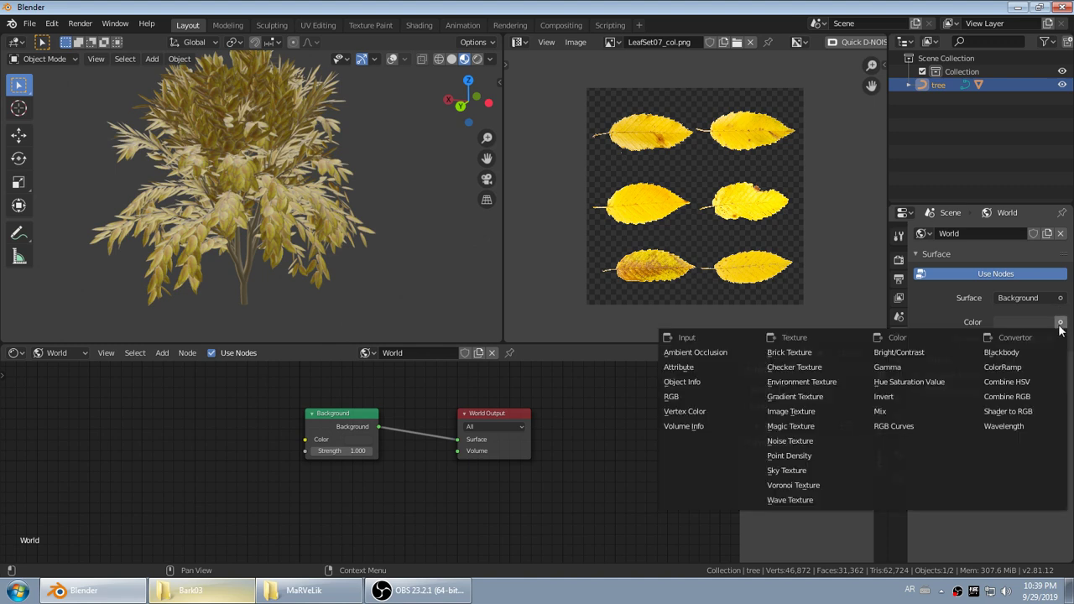
left_click(1060, 322)
left_click(1060, 323)
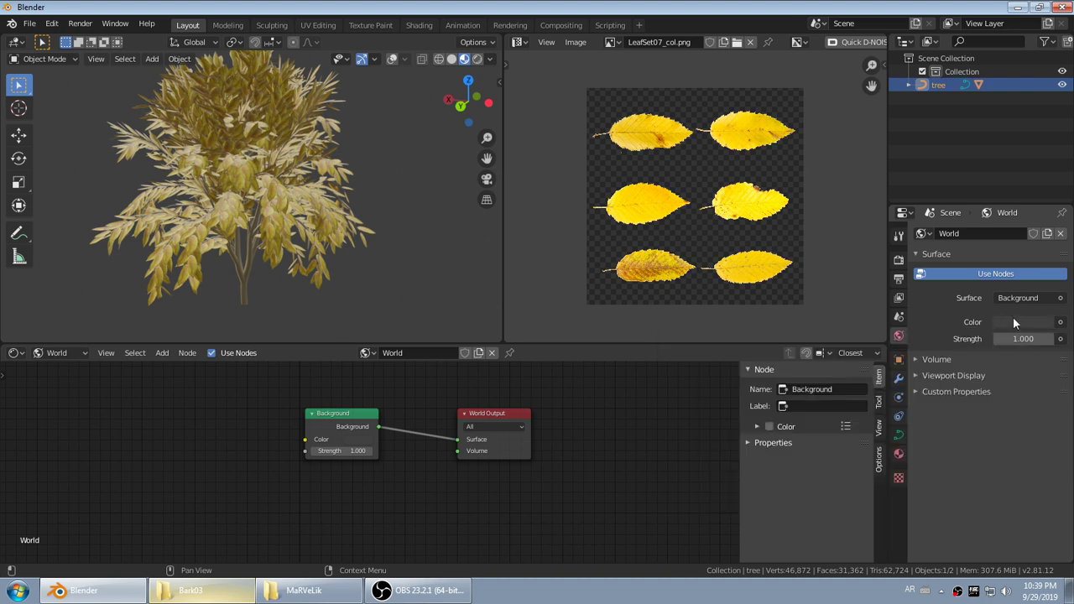
left_click(1060, 322)
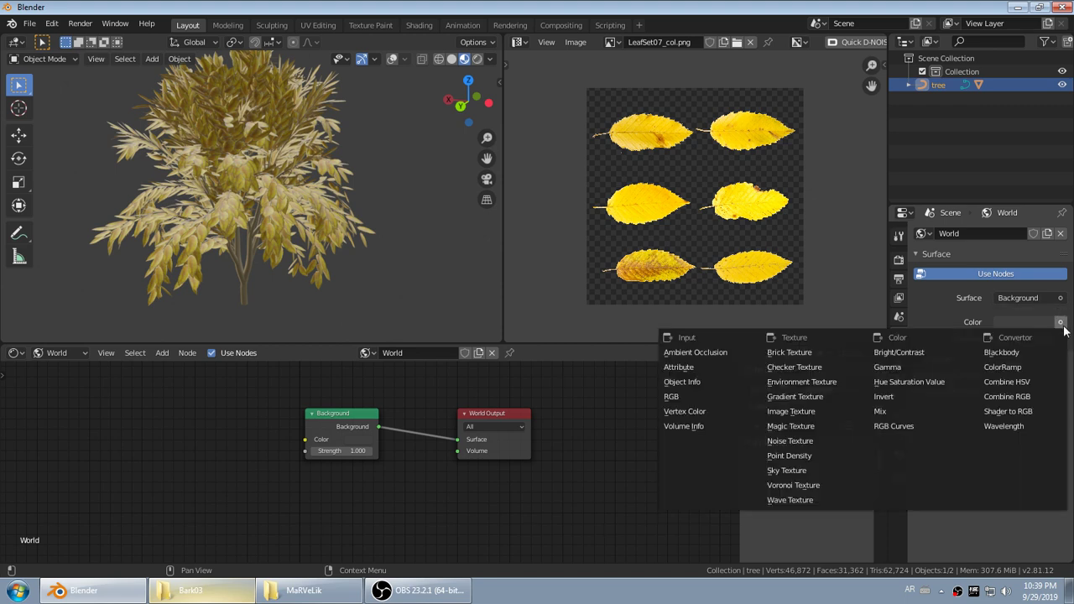
left_click(801, 381)
key("Home")
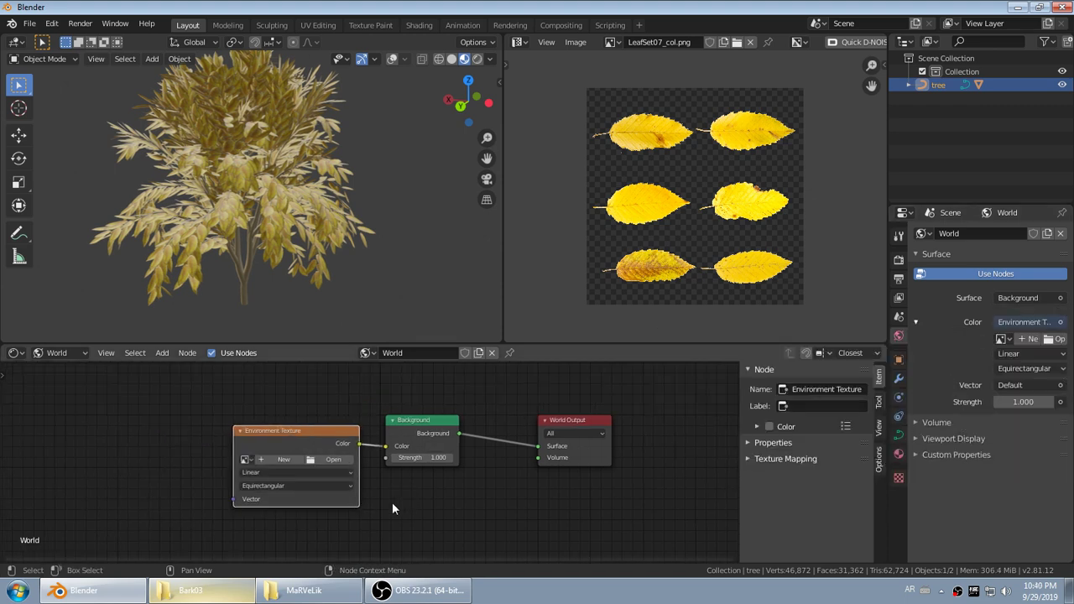
middle_click_drag(444, 488, 427, 491)
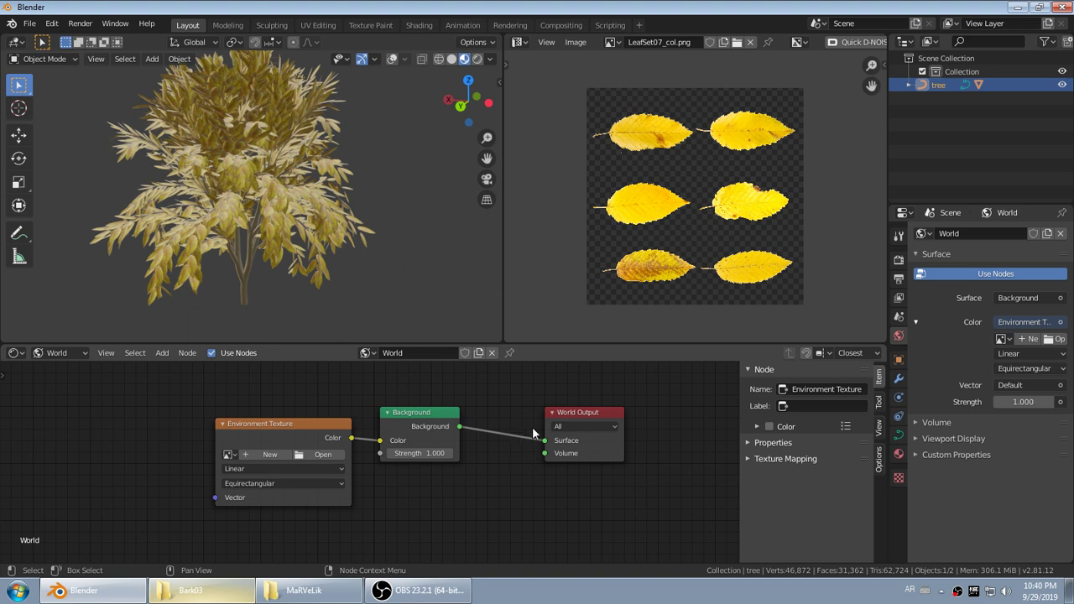
- Add a Mix Shader node and place it unconnected above the World's Background and World Output nodes
key("shift+a")
left_click(447, 417)
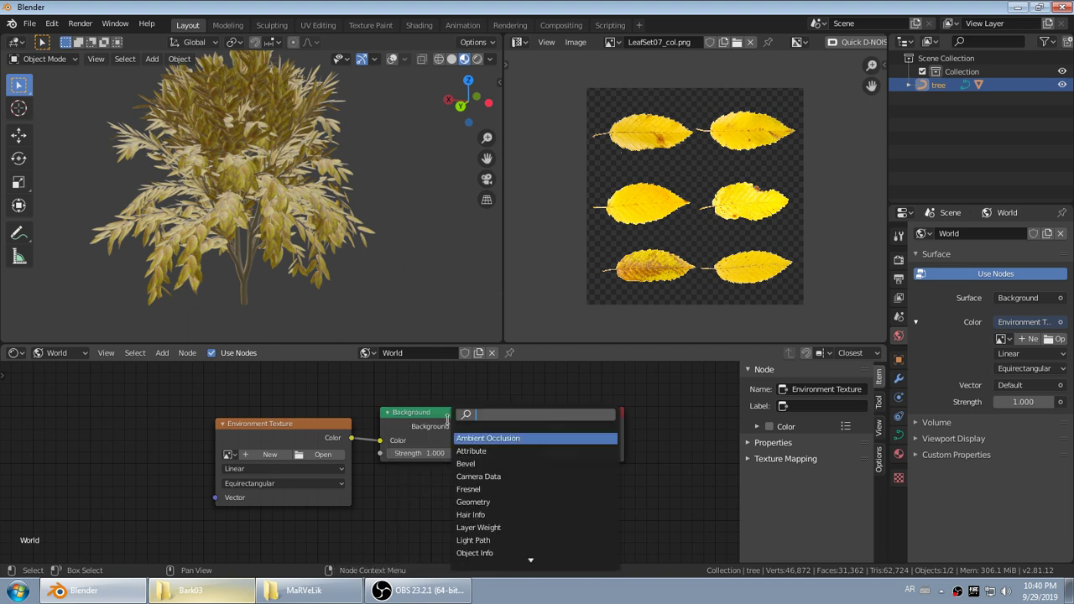
type("Mix")
left_click(515, 436)
left_click(474, 512)
scroll(502, 453, "down", 3)
scroll(505, 445, "down", 1)
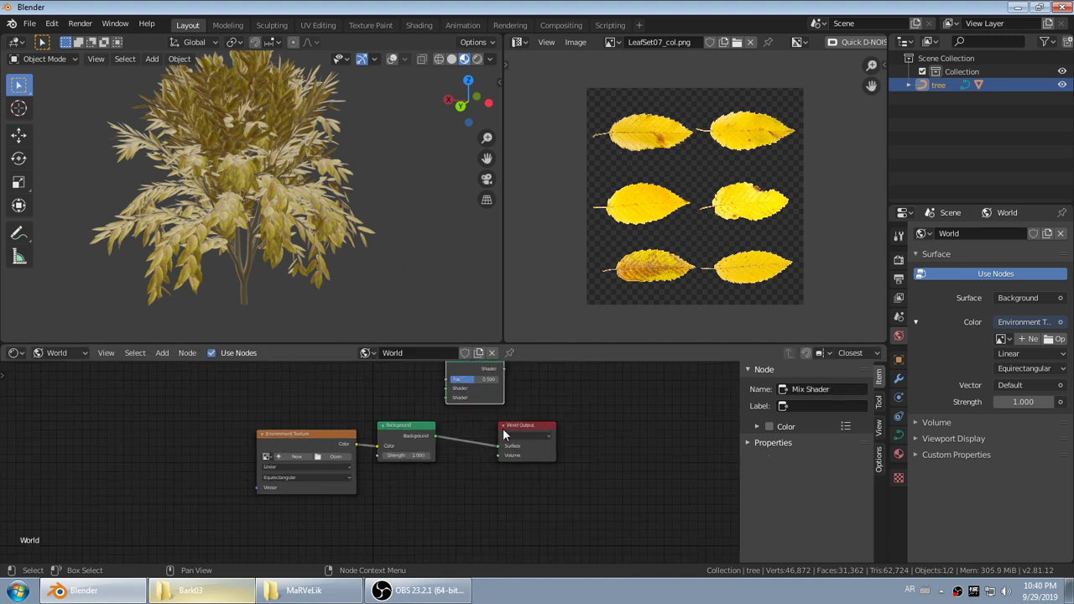
left_click(390, 410)
- Load spruit_sunrise_2k.hdr from the HDRI folder into the Environment Texture
left_click(334, 454)
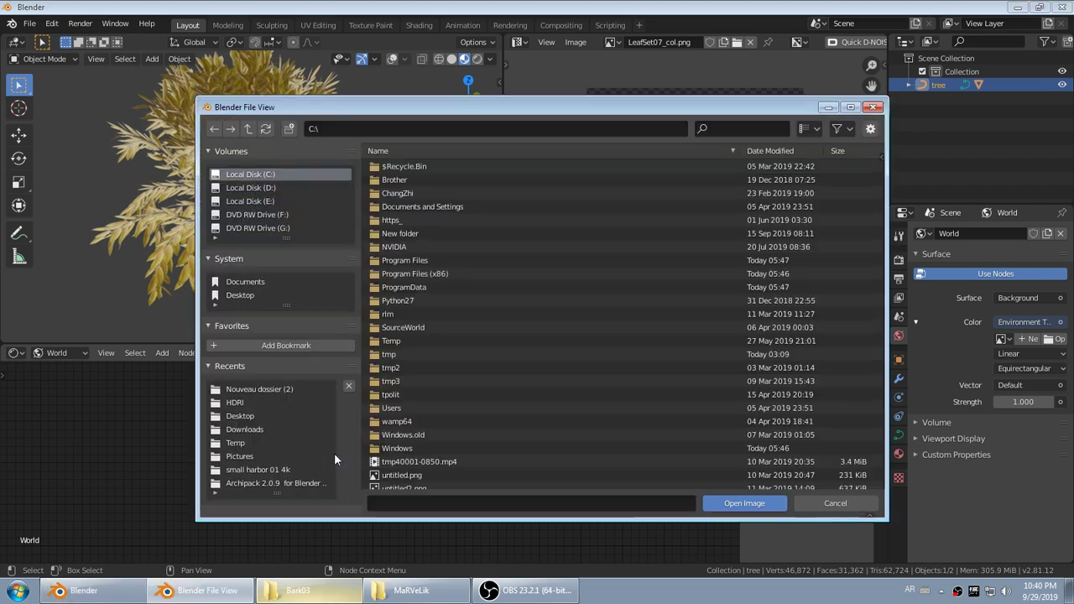
left_click(231, 401)
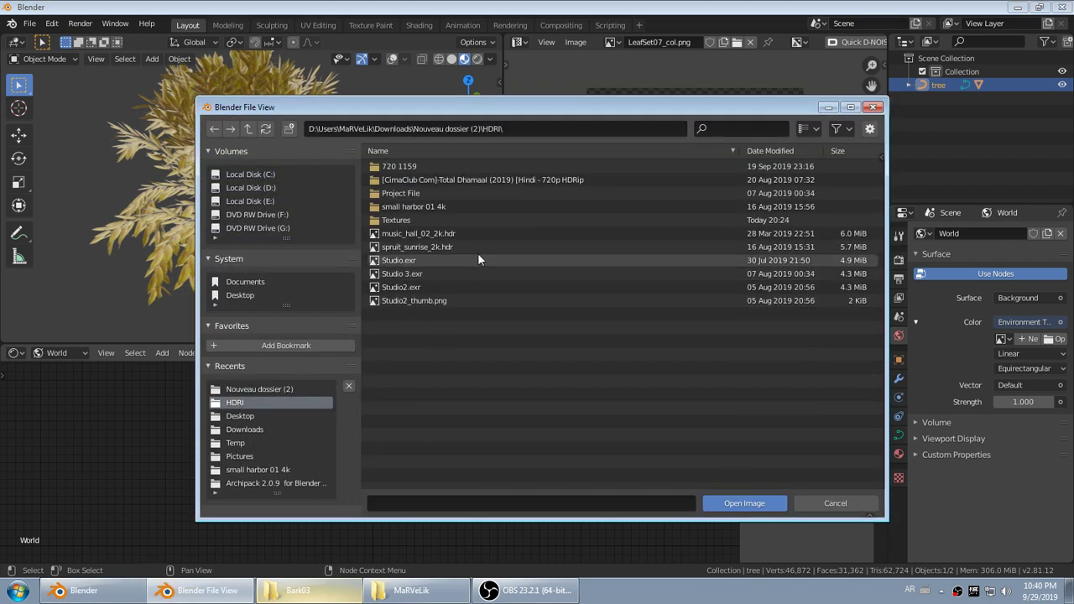
double_click(411, 248)
scroll(438, 420, "up", 2)
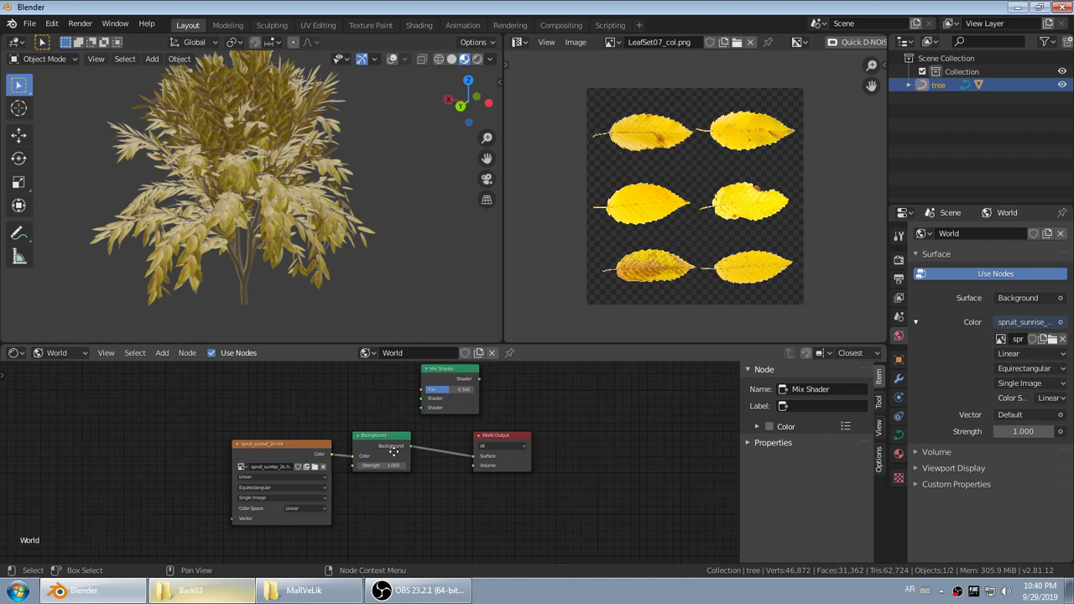
- Switch the viewport to Rendered shading, open the render settings and view the tree against the HDRI background
key("z")
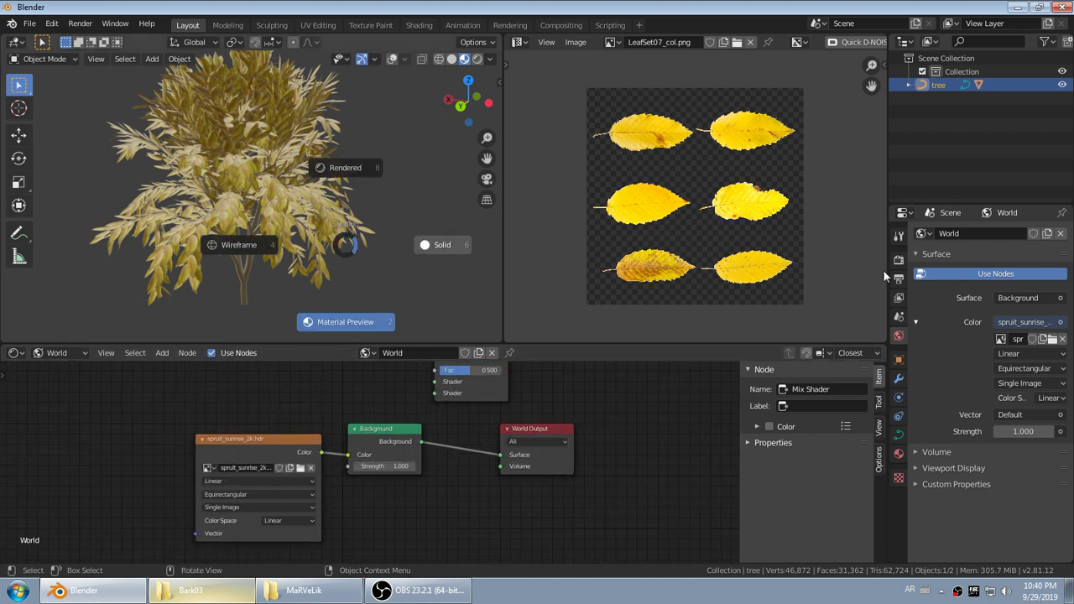
left_click(375, 175)
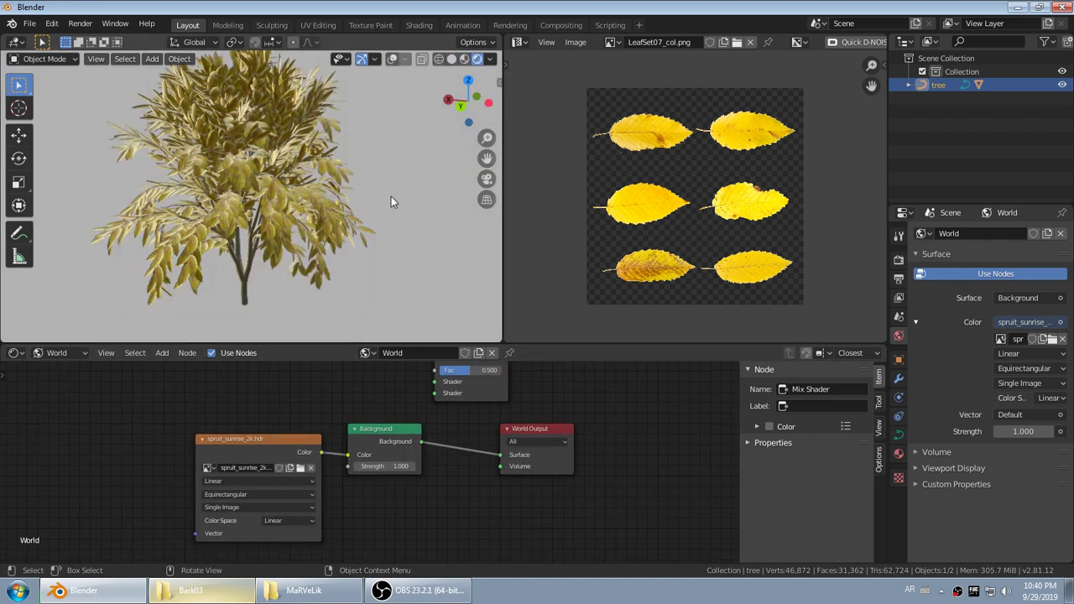
left_click(899, 259)
scroll(307, 236, "down", 5)
middle_click_drag(204, 211, 299, 213)
scroll(299, 213, "up", 3)
scroll(300, 213, "down", 3)
middle_click_drag(246, 190, 380, 185)
scroll(260, 175, "up", 5)
scroll(264, 178, "up", 2)
scroll(264, 179, "down", 6)
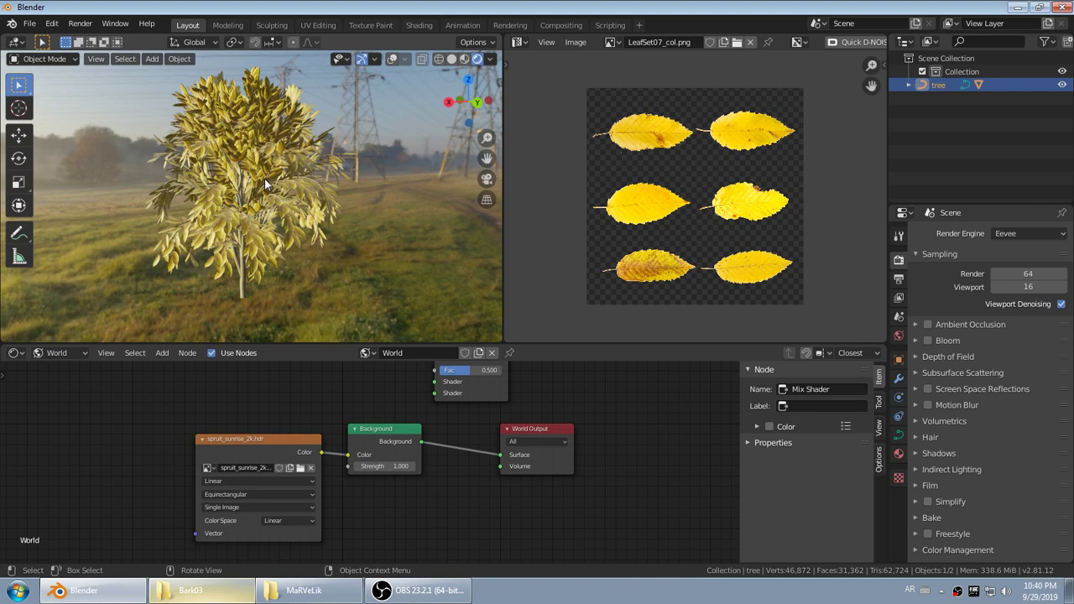
- Set the render engine to Cycles and draw a render region around the tree in the viewport
left_click(1028, 234)
left_click(1015, 279)
key("ctrl+b")
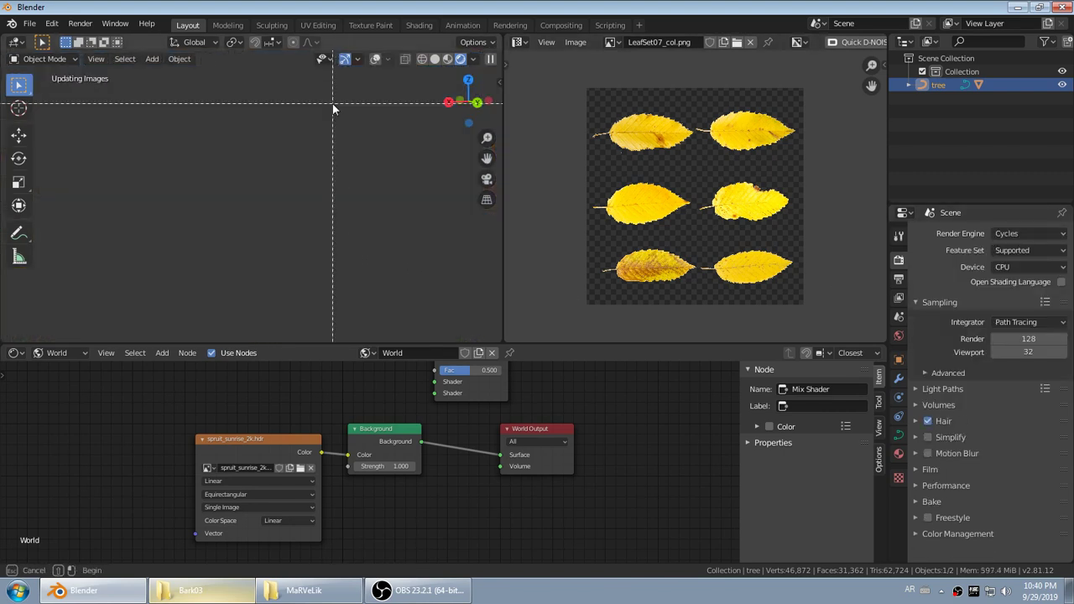
left_click_drag(332, 104, 137, 277)
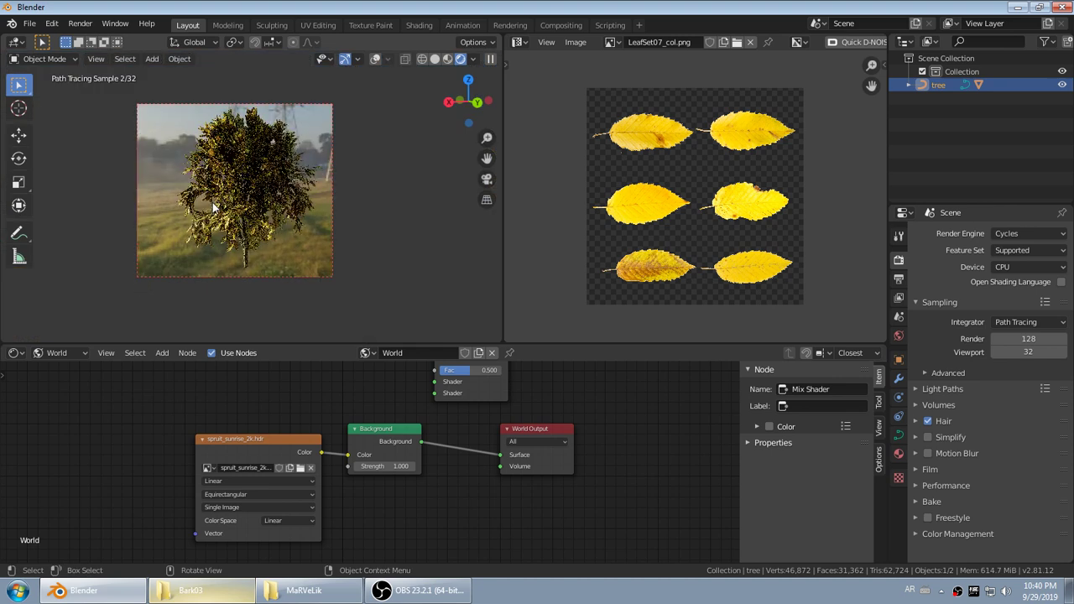
- Redraw the viewport render region so it encloses the whole tree, and set the Cycles device to GPU Compute
key("ctrl+b")
left_click_drag(194, 179, 234, 267)
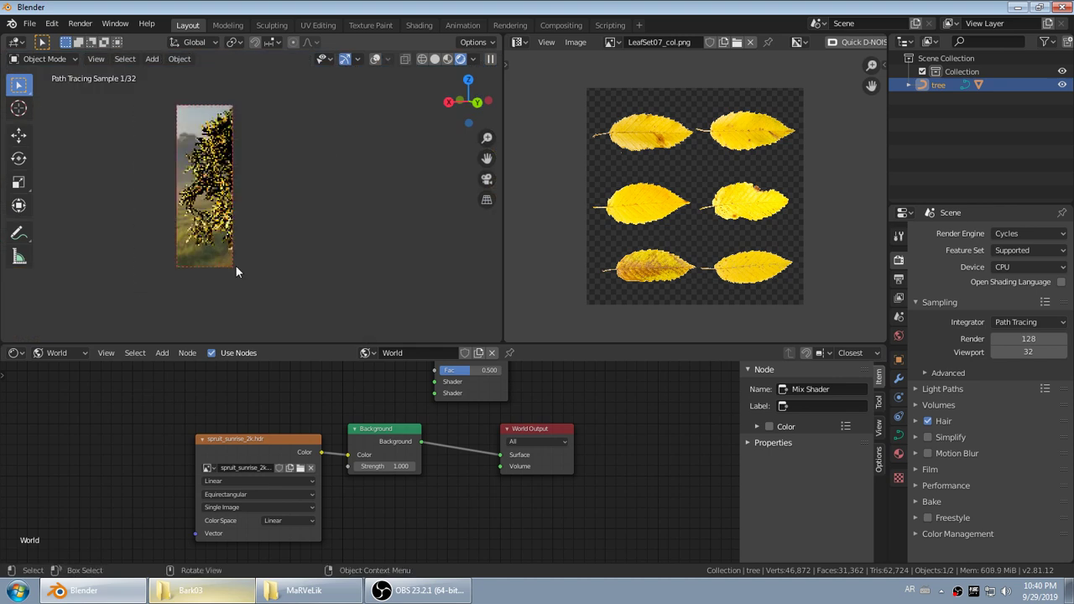
key("ctrl+b")
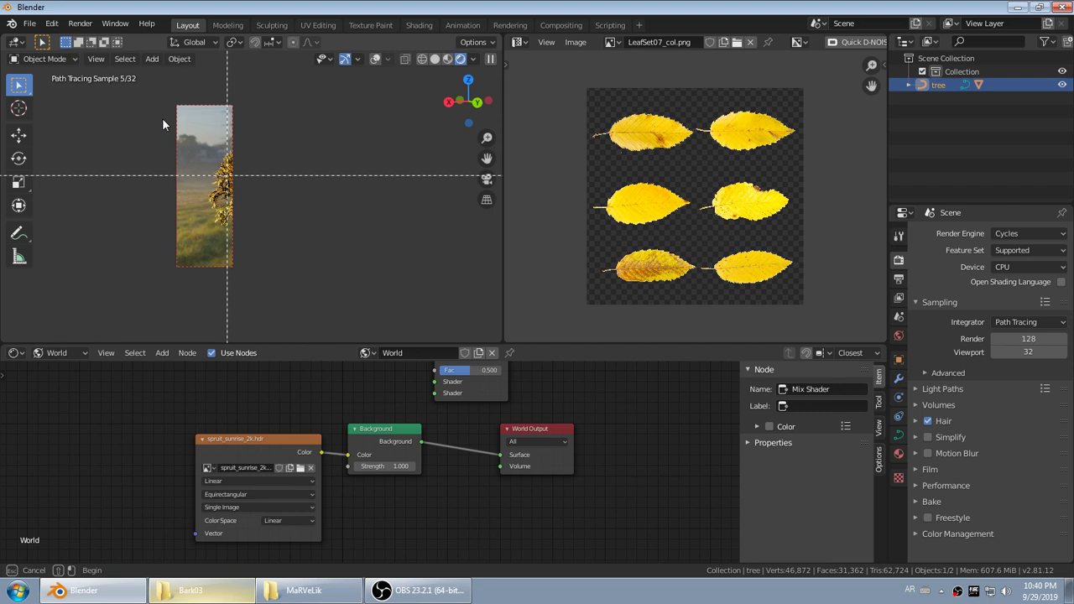
left_click_drag(164, 112, 328, 273)
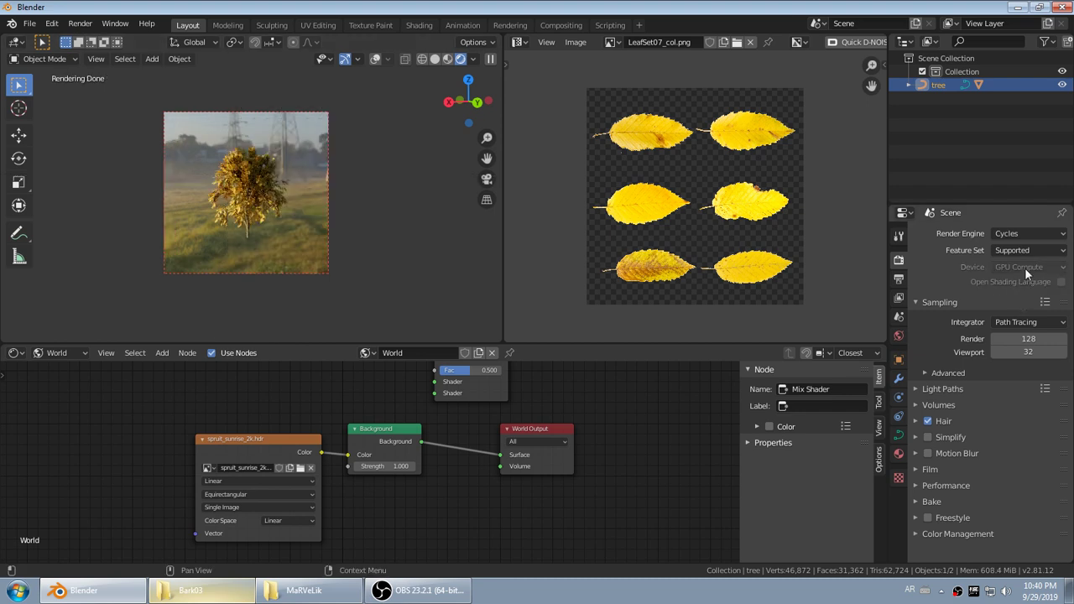
left_click(1025, 267)
left_click(1025, 285)
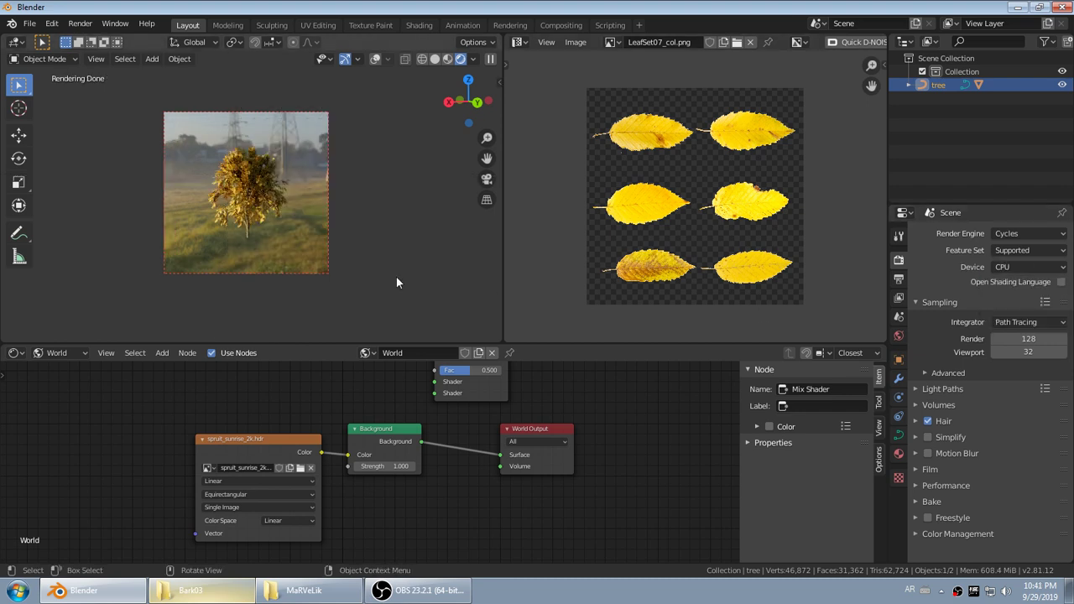
- Insert the Mix Shader between Background and World Output, and feed its Fac from a new Light Path node's Is Camera Ray
middle_click_drag(434, 414, 391, 427)
left_click_drag(365, 375, 369, 424)
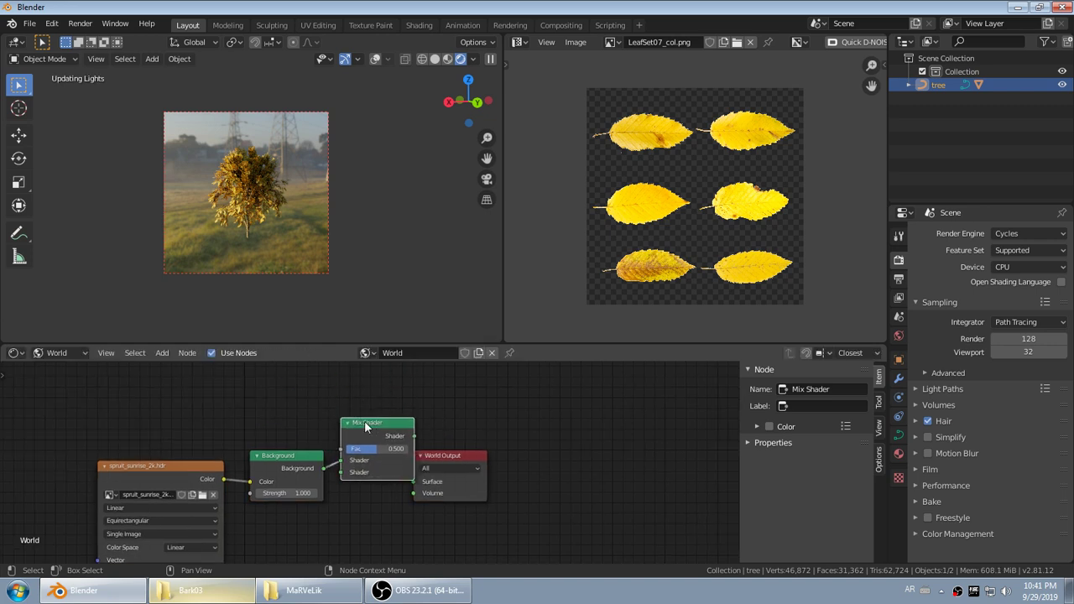
key("shift+a")
left_click(193, 381)
type("Lig")
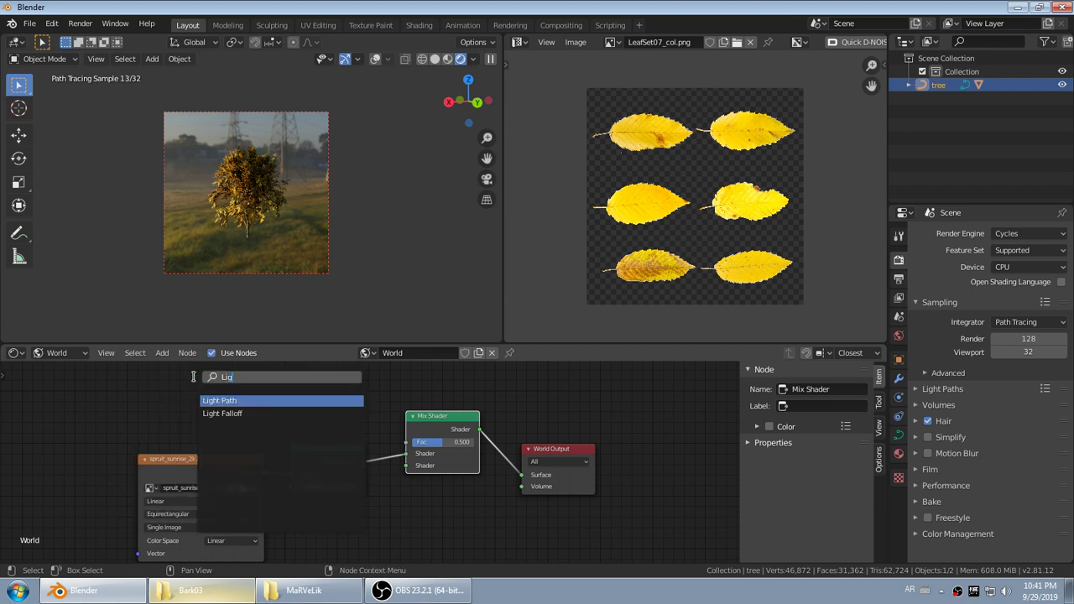
key("Return")
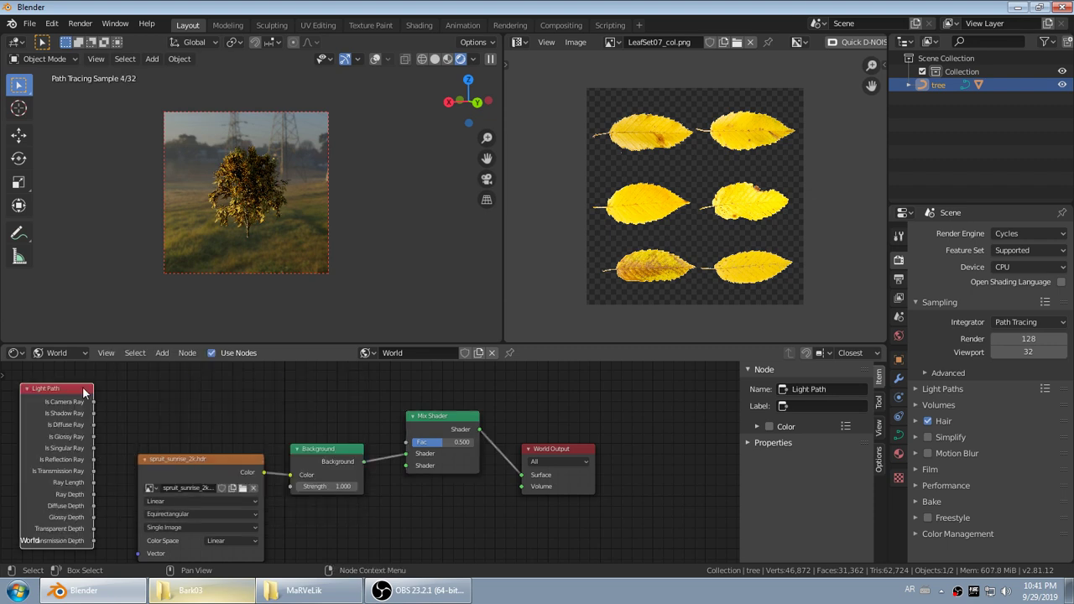
left_click_drag(93, 402, 406, 442)
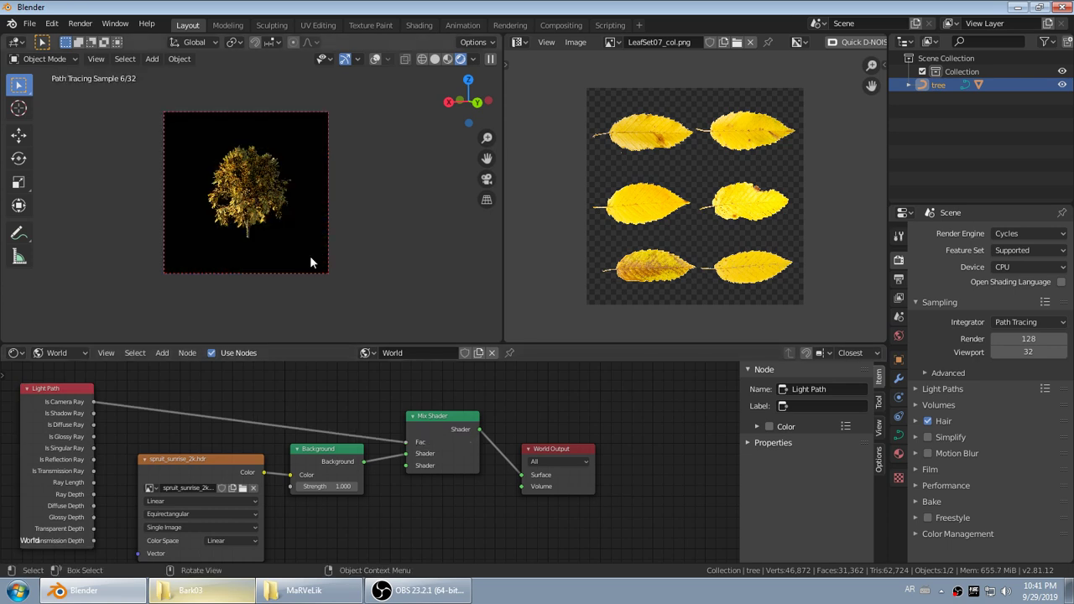
key("z")
left_click(354, 181)
key("z")
left_click(277, 118)
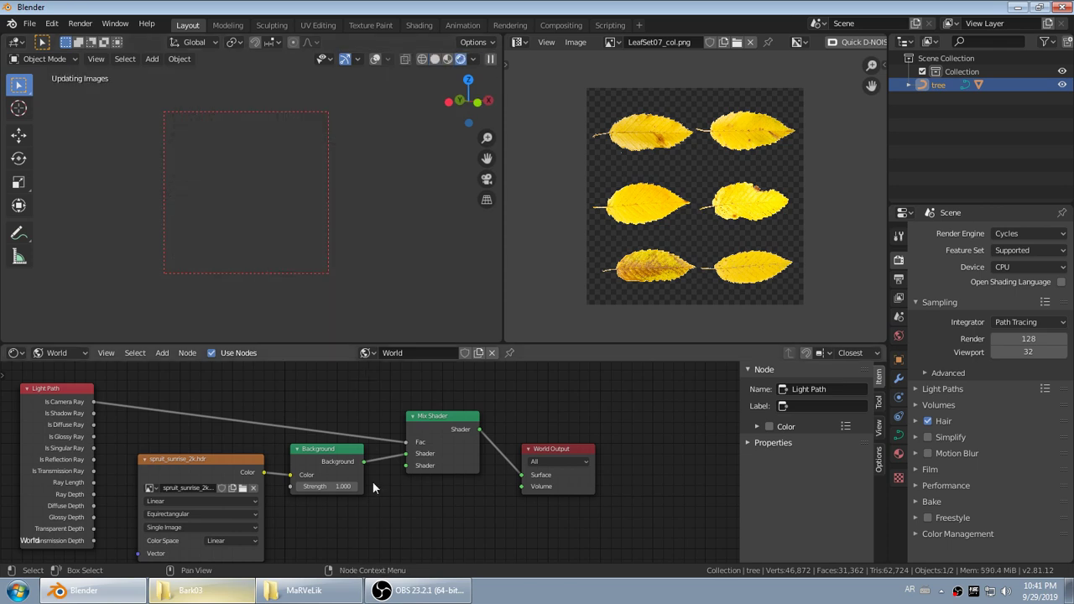
- Duplicate the World's Background node below the original and connect the copy to the Mix Shader's second Shader input
left_click(298, 449)
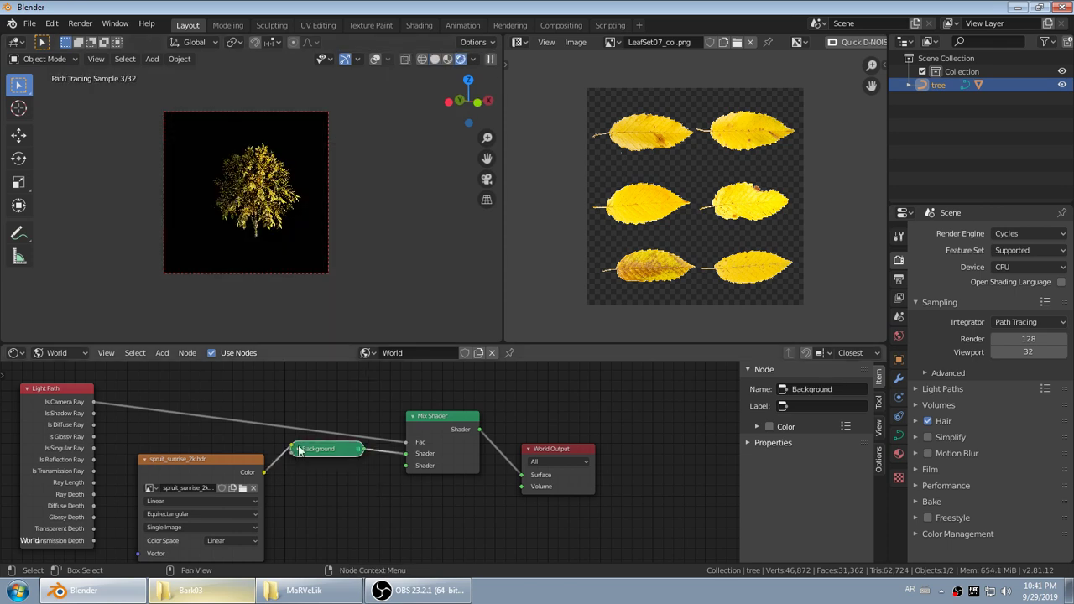
key("h")
key("shift+d")
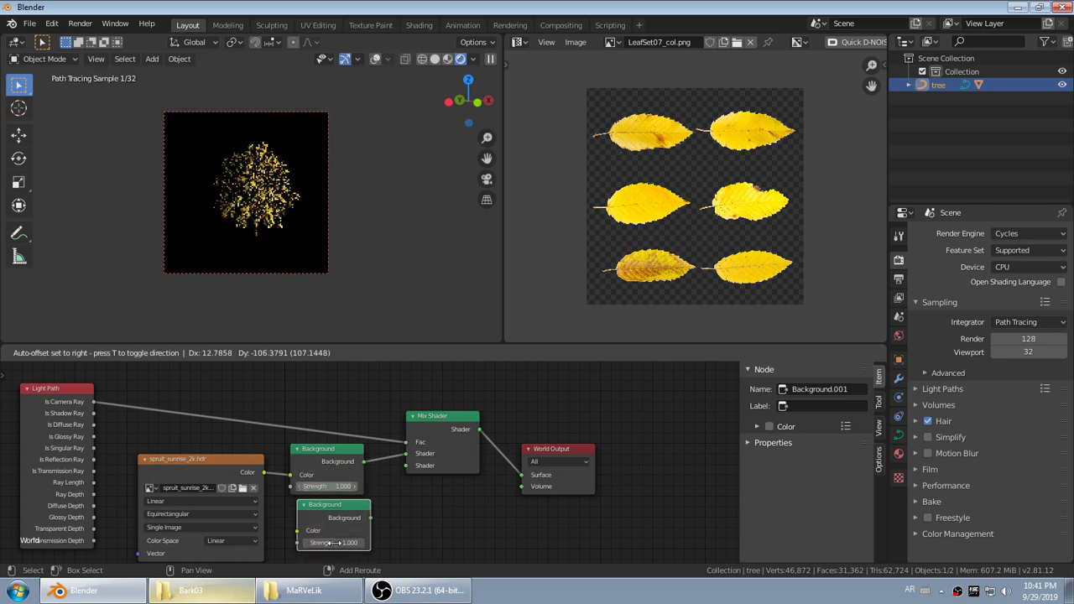
left_click(362, 524)
left_click_drag(359, 523, 396, 474)
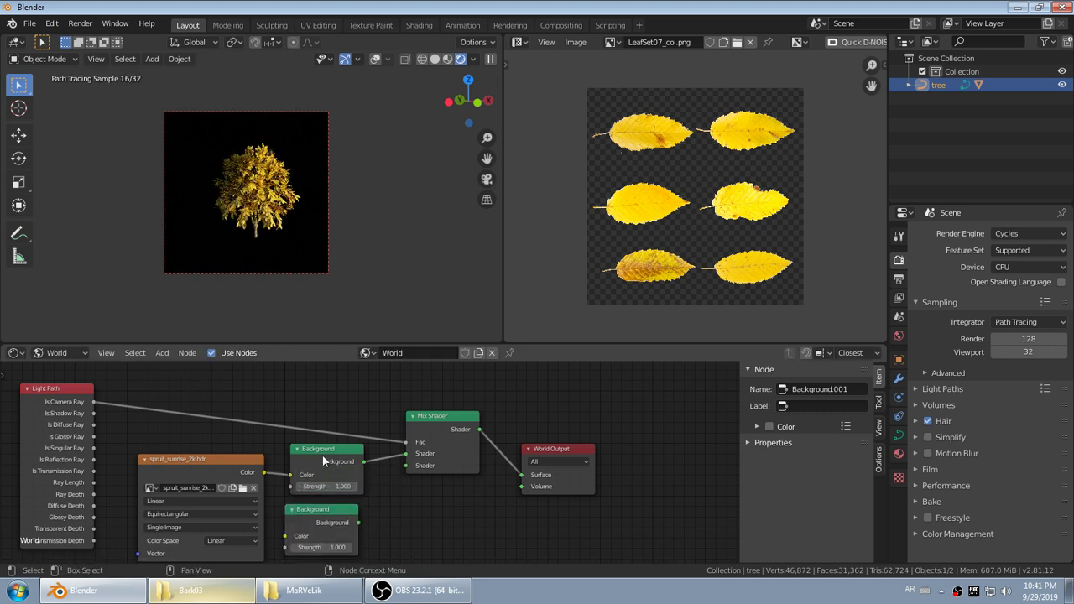
left_click(322, 454)
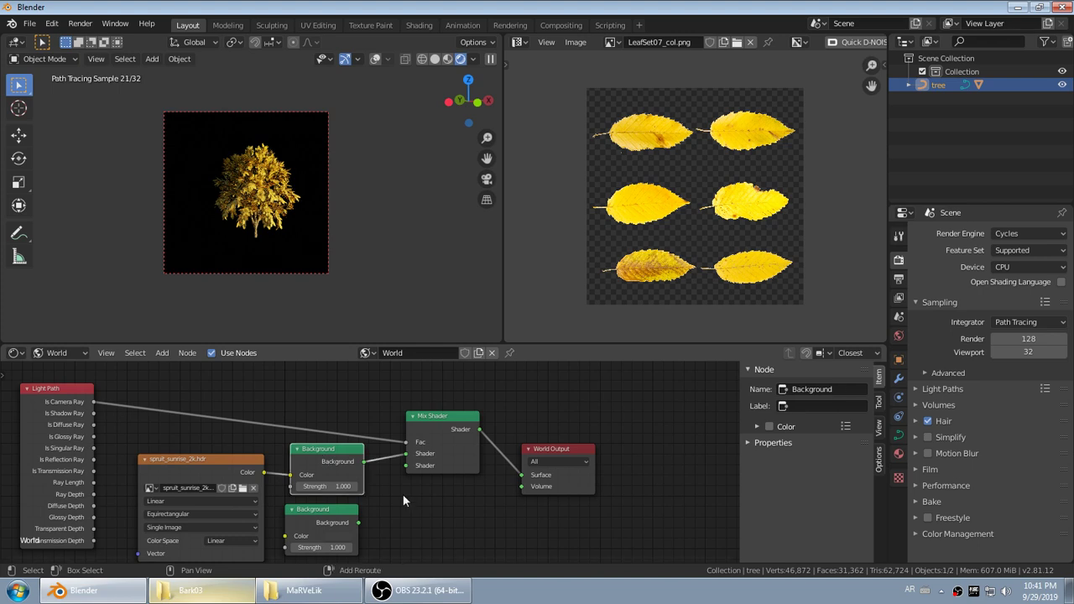
middle_click_drag(402, 495, 396, 461)
left_click_drag(351, 489, 399, 433)
left_click(339, 502)
left_click(407, 454)
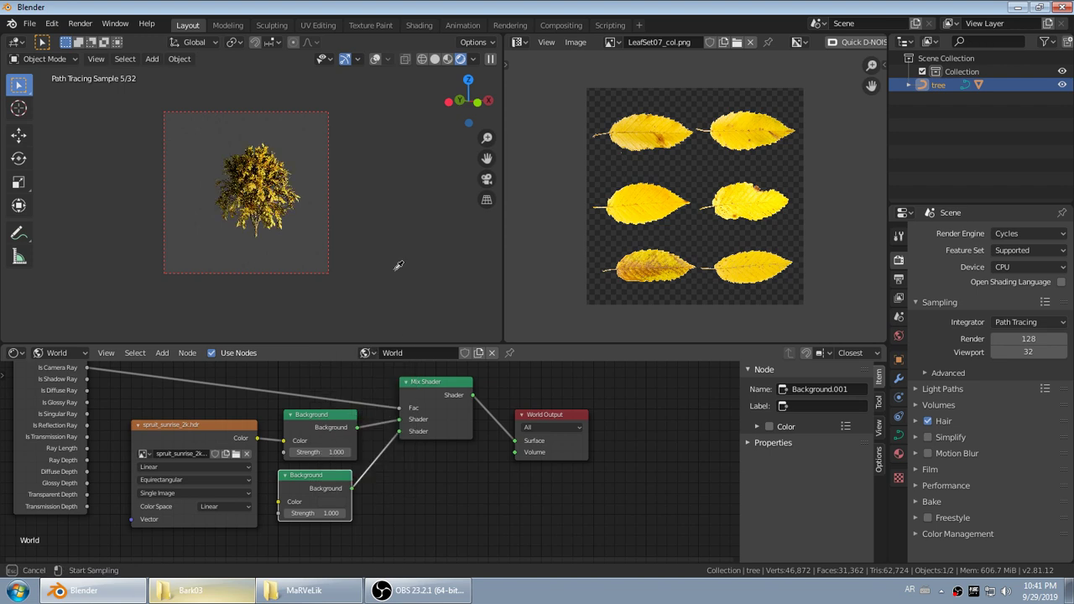
left_click(392, 247)
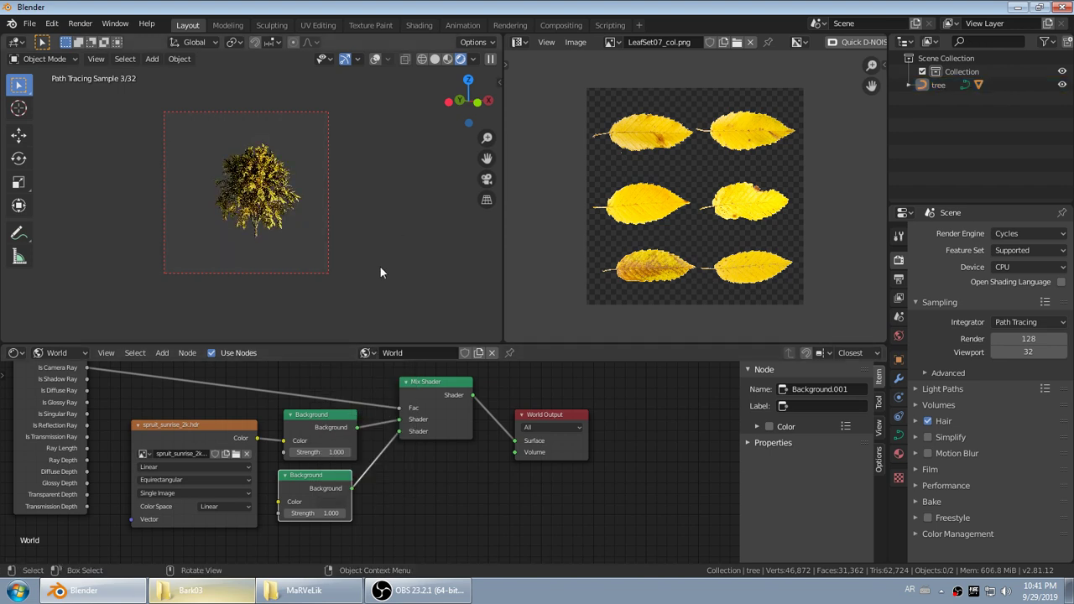
- Limit the viewport render region to a small area at the trunk and inspect the rendered bark up close
scroll(319, 275, "down", 4)
scroll(234, 215, "up", 5)
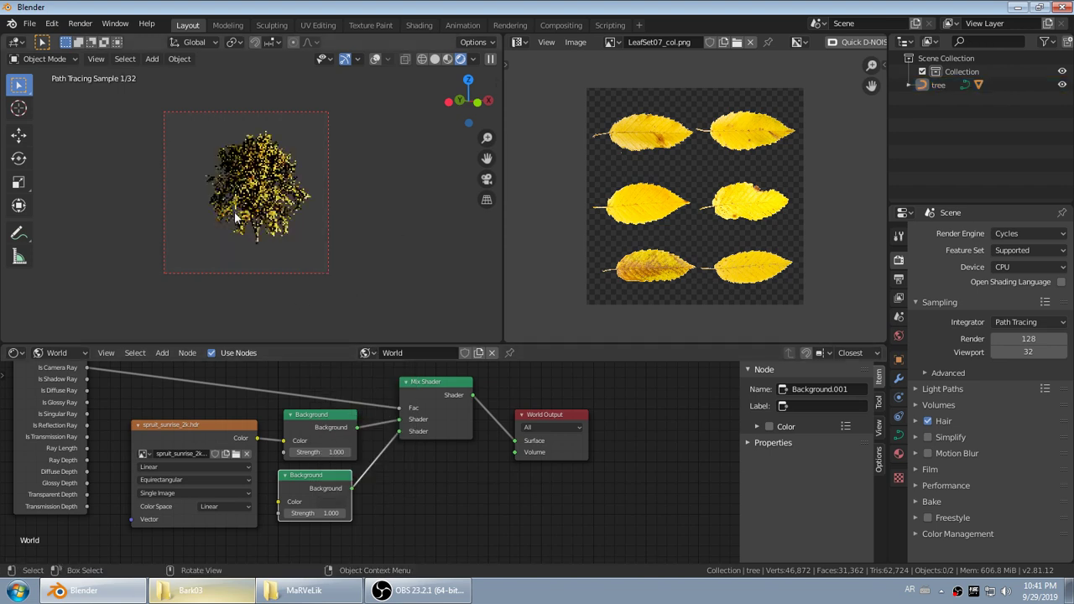
scroll(286, 277, "up", 6)
key("ctrl+b")
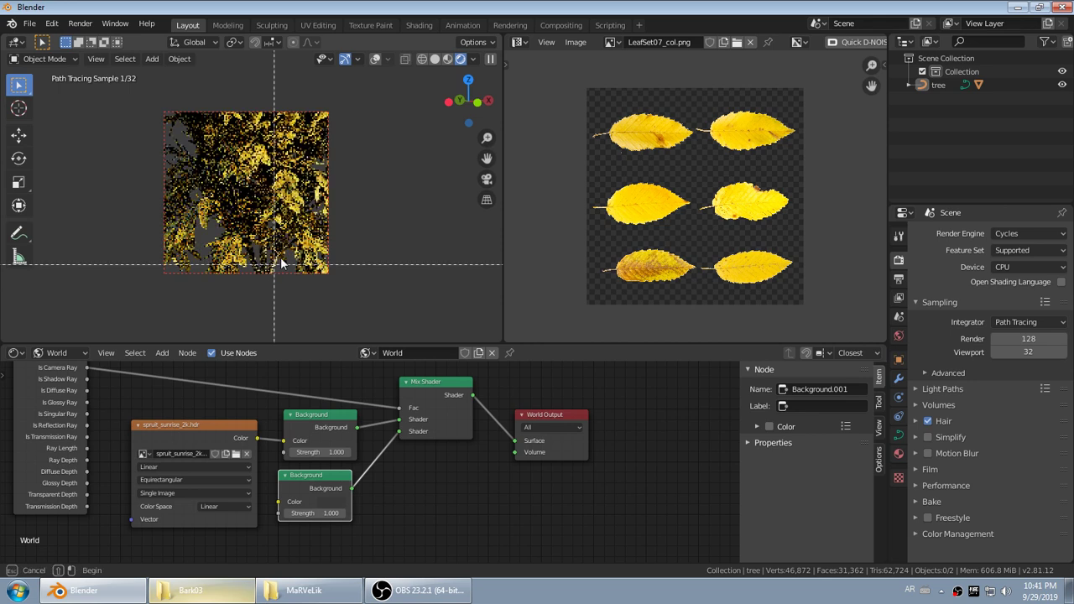
left_click_drag(284, 254, 235, 315)
middle_click_drag(260, 292, 292, 240)
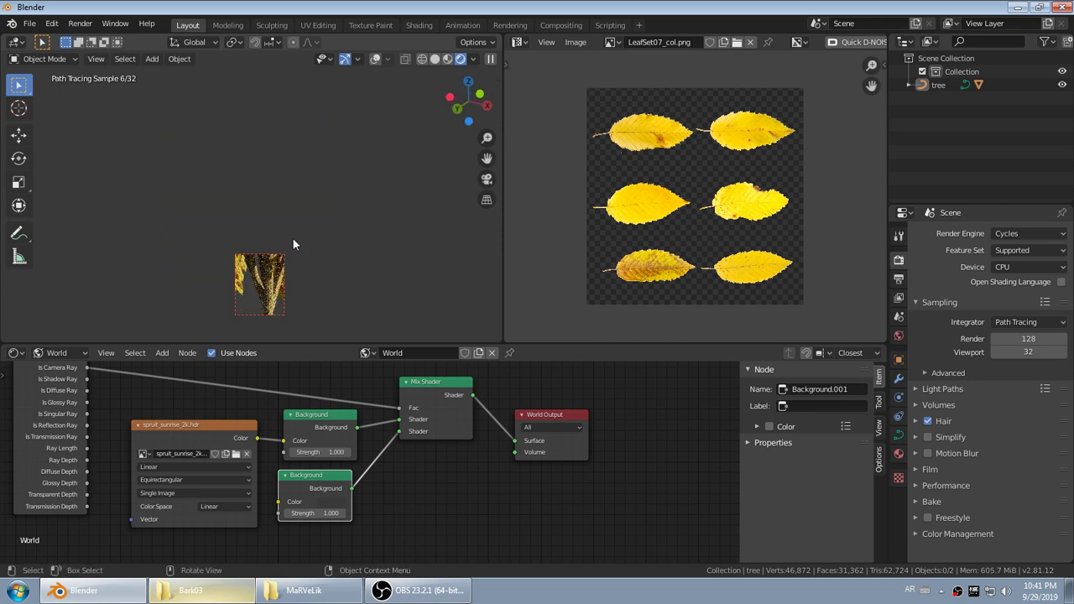
scroll(280, 282, "up", 4)
left_click(281, 282)
left_click(280, 282)
- Switch the viewport to Solid shading and turn on the viewport overlays
key("z")
left_click(410, 286)
scroll(308, 272, "down", 4)
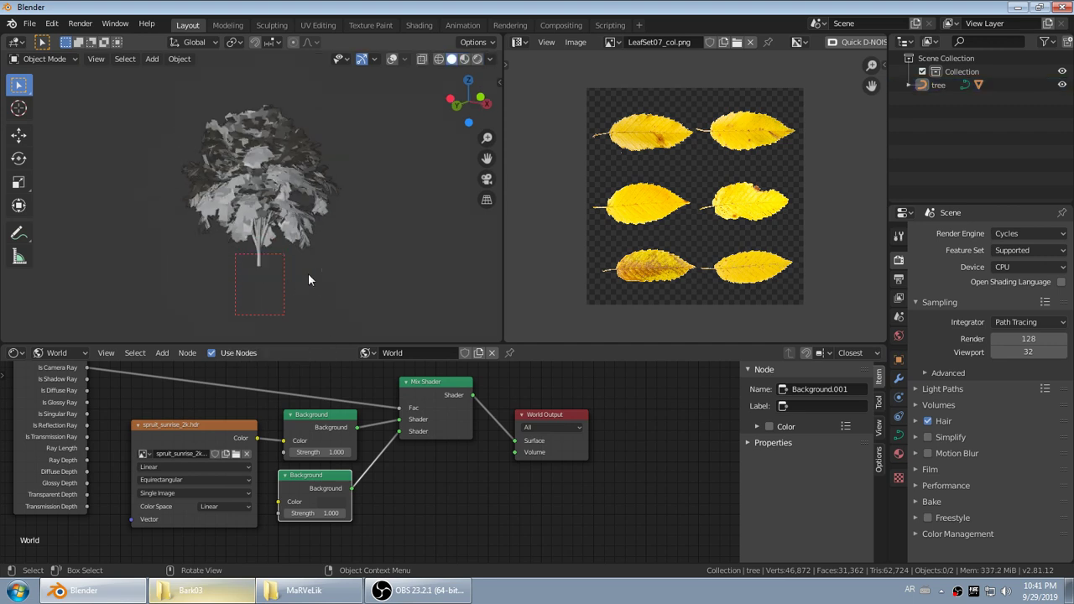
middle_click_drag(302, 265, 295, 246)
key("z")
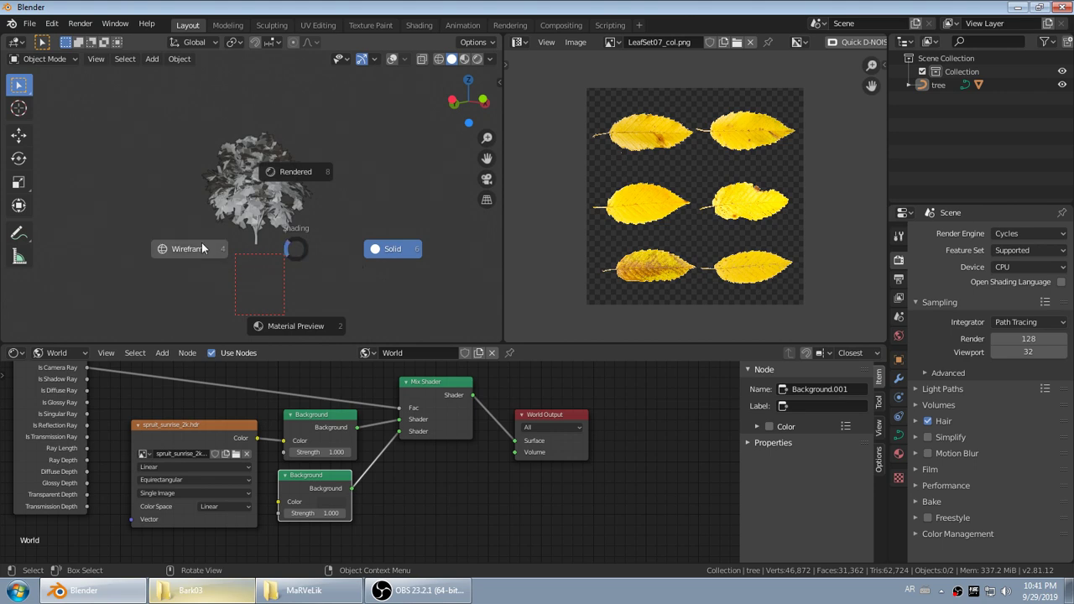
left_click(404, 244)
scroll(404, 244, "up", 3)
middle_click_drag(405, 244, 323, 275)
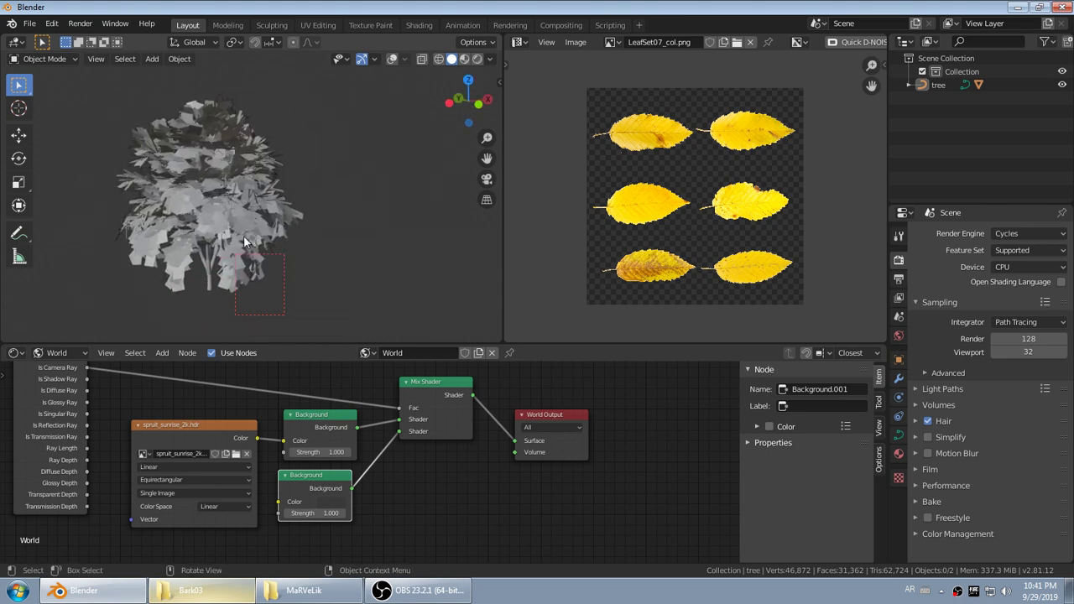
left_click(391, 58)
- Move the whole tree with its leaves along the X axis away from the world origin, then deselect it
middle_click_drag(379, 205, 285, 253)
scroll(285, 235, "up", 2)
middle_click_drag(322, 215, 408, 208, "shift")
key("a")
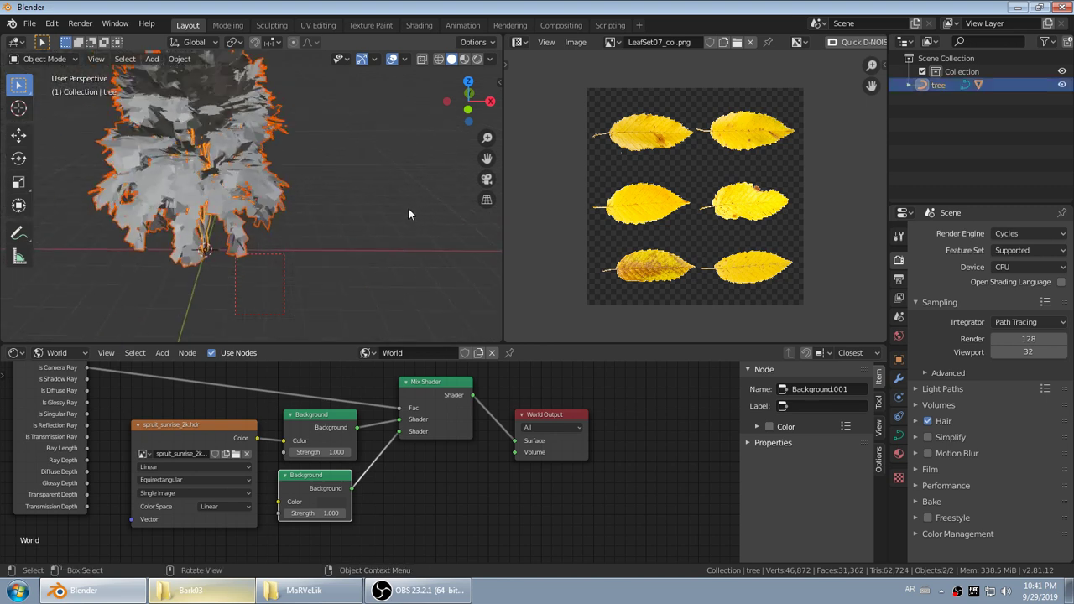
scroll(408, 208, "down", 2)
key("g")
key("x")
left_click(287, 218)
left_click(230, 235)
- Add a second Sapling tree at the world origin and expand its Add Tree settings
middle_click_drag(228, 234, 374, 273)
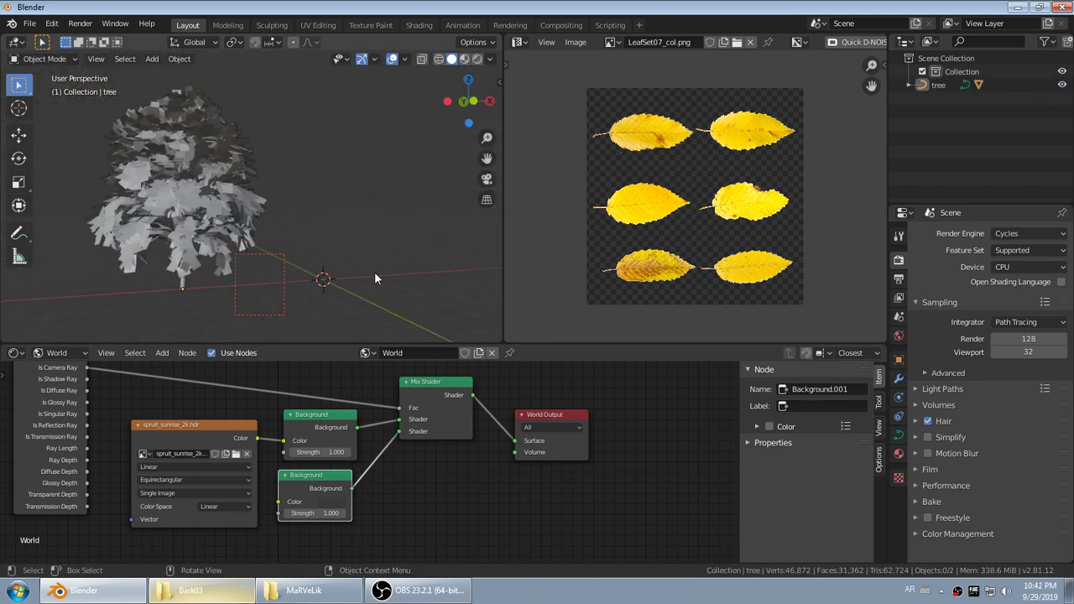
key("shift+a")
mouse_move(370, 286)
left_click(441, 359)
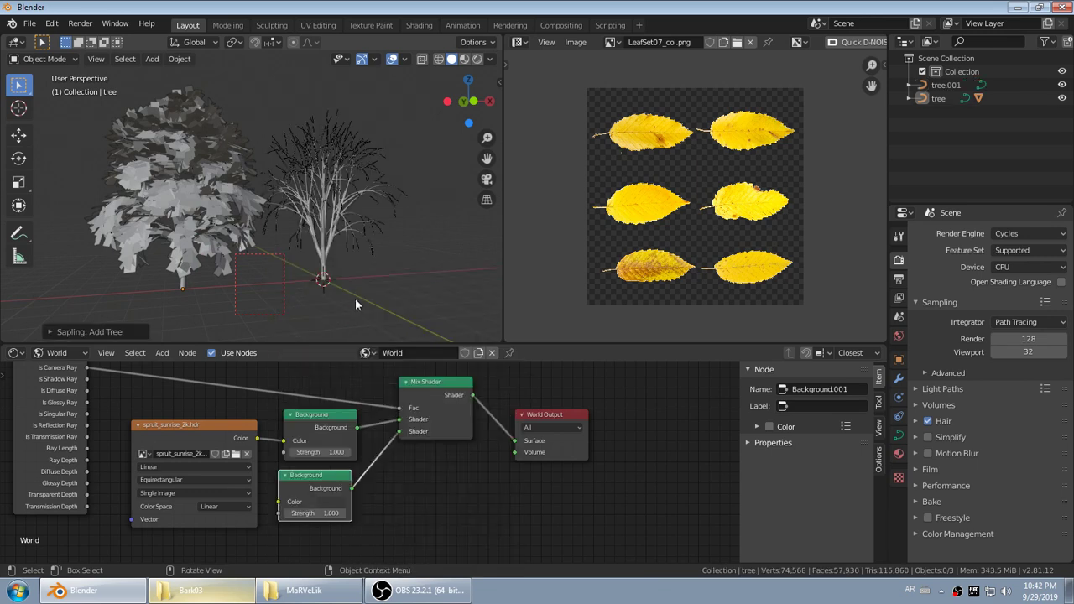
left_click(92, 331)
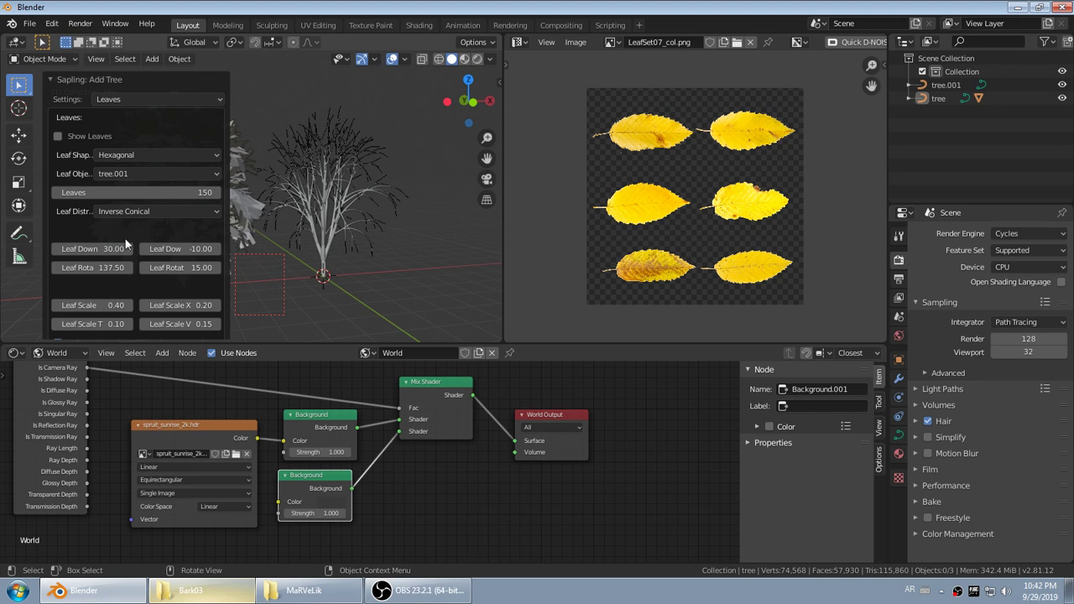
- Enlarge the 3D viewport and load the small_pine preset from the new tree's Geometry settings
scroll(125, 239, "down", 3)
left_click_drag(256, 344, 256, 475)
left_click(132, 191)
left_click(136, 206)
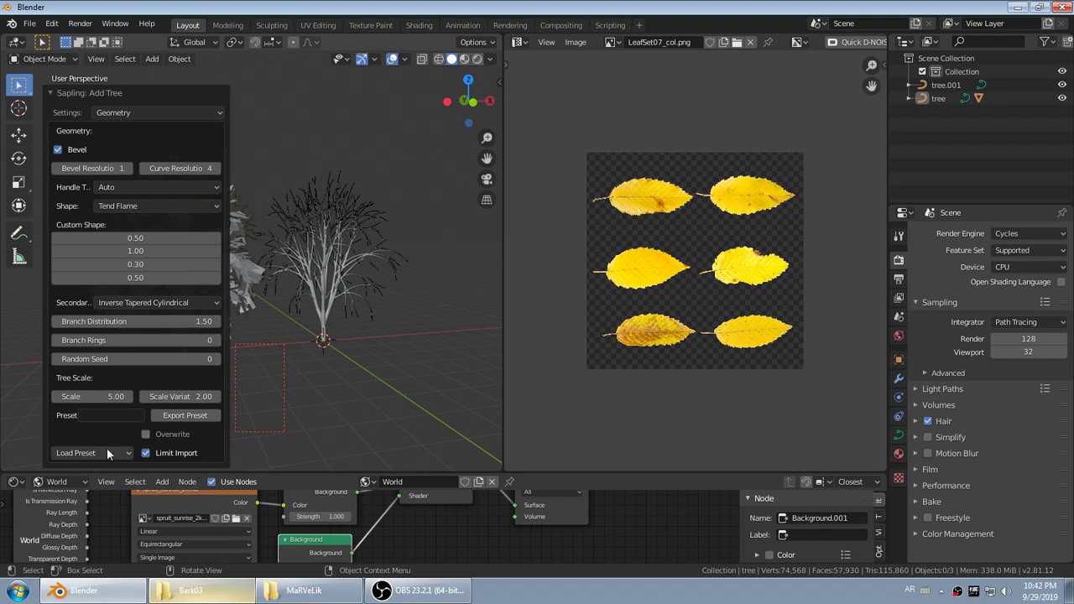
left_click(84, 453)
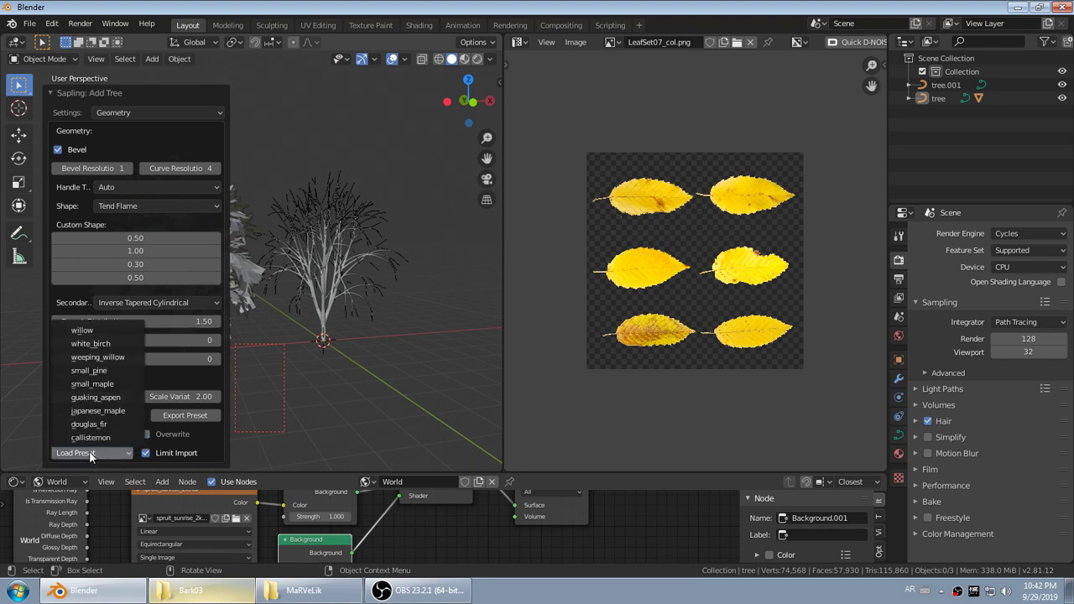
left_click(118, 371)
scroll(224, 314, "up", 2)
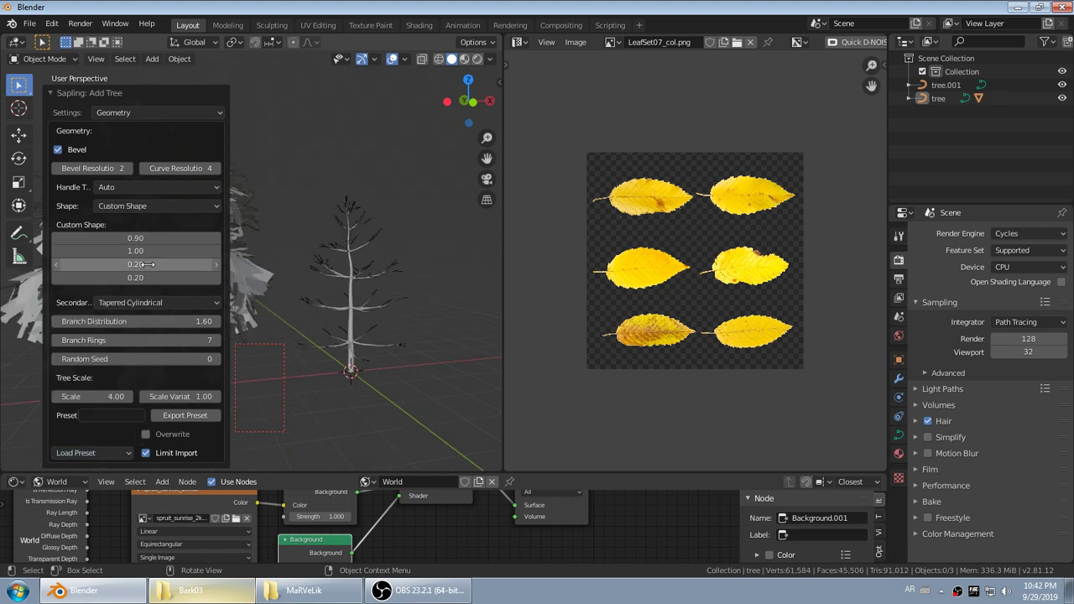
- Set the new tree's Custom Shape values to 0.01, 1.00, 0.01 and 1.00, Bevel Resolution to 0 and Curve Resolution to 3
left_click_drag(163, 238, 202, 277)
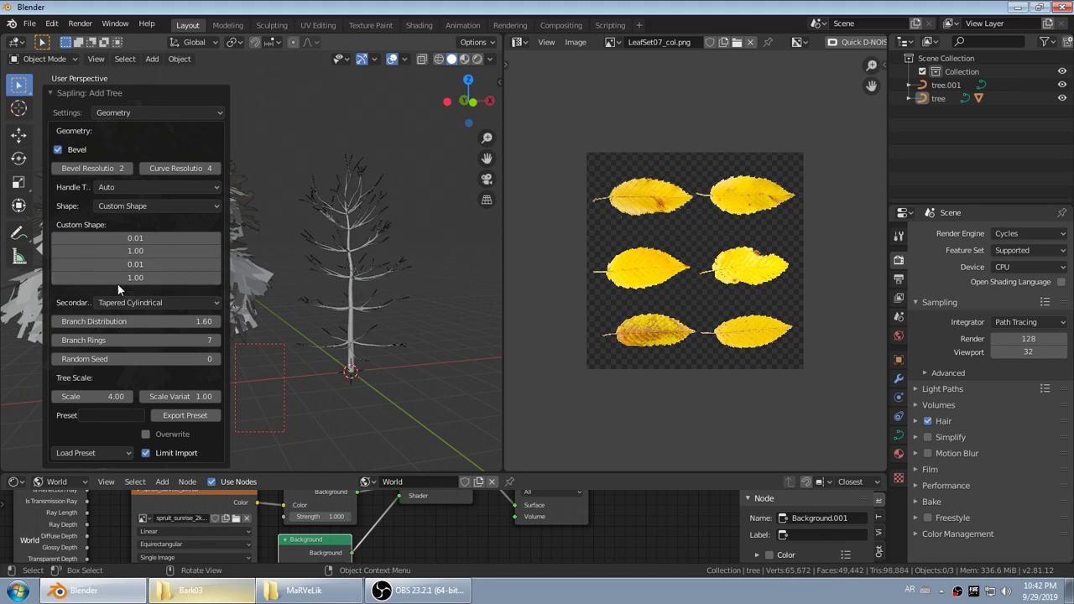
left_click(56, 170)
left_click(56, 170)
left_click(142, 168)
- Increase the small pine's Branch Rings to 13
left_click(217, 340)
left_click(217, 340)
left_click(216, 340)
left_click(217, 339)
left_click(216, 340)
left_click(216, 340)
scroll(354, 331, "down", 3)
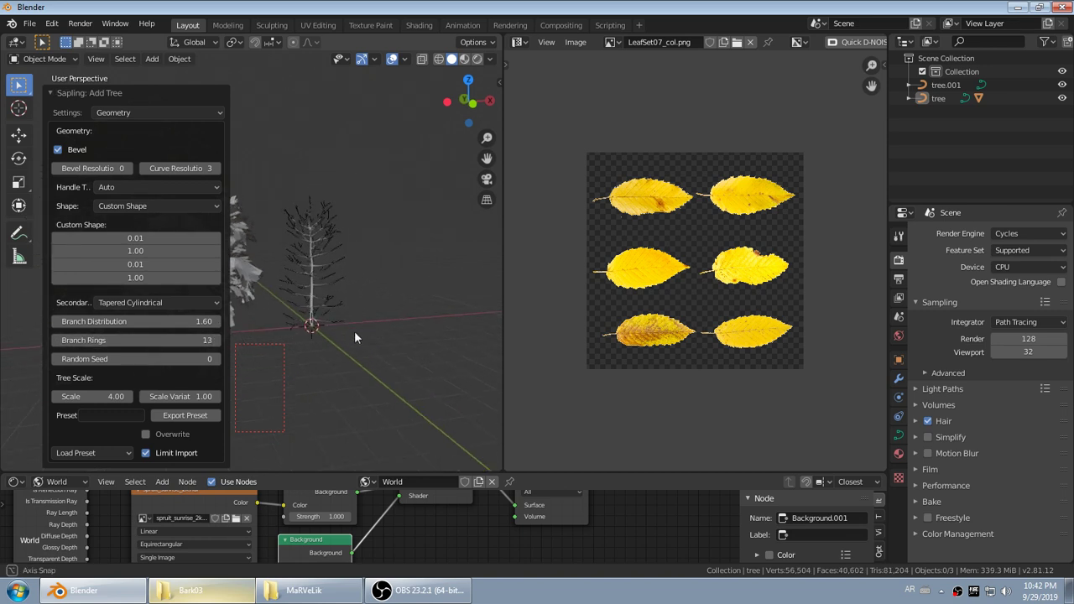
- Turn on Show Leaves in the small pine's Leaves settings and inspect the needles up close
left_click(118, 113)
left_click(136, 198)
scroll(355, 179, "up", 3)
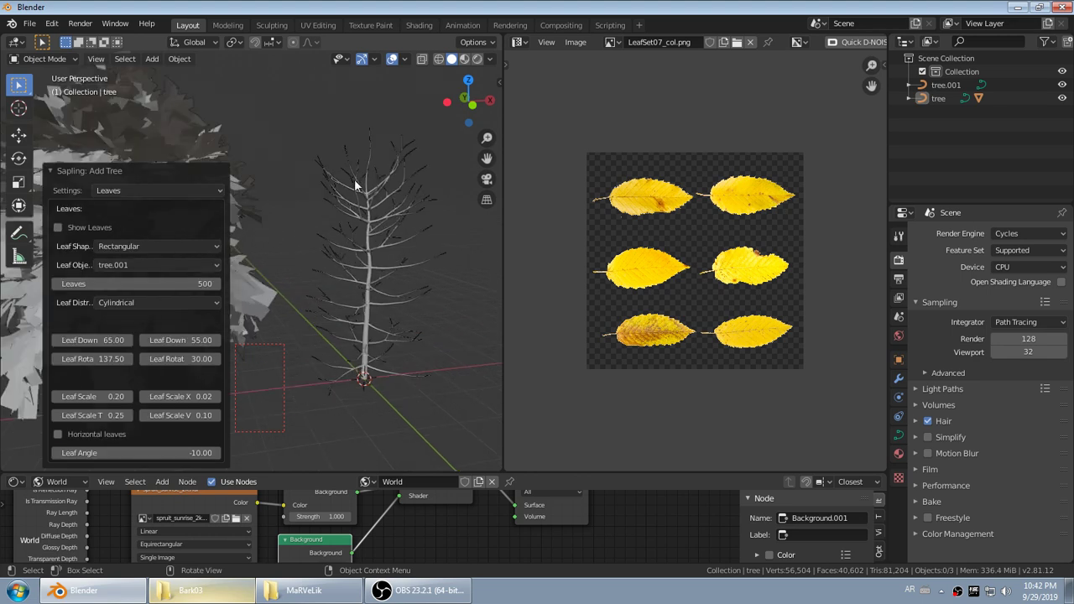
middle_click_drag(460, 239, 457, 249, "shift")
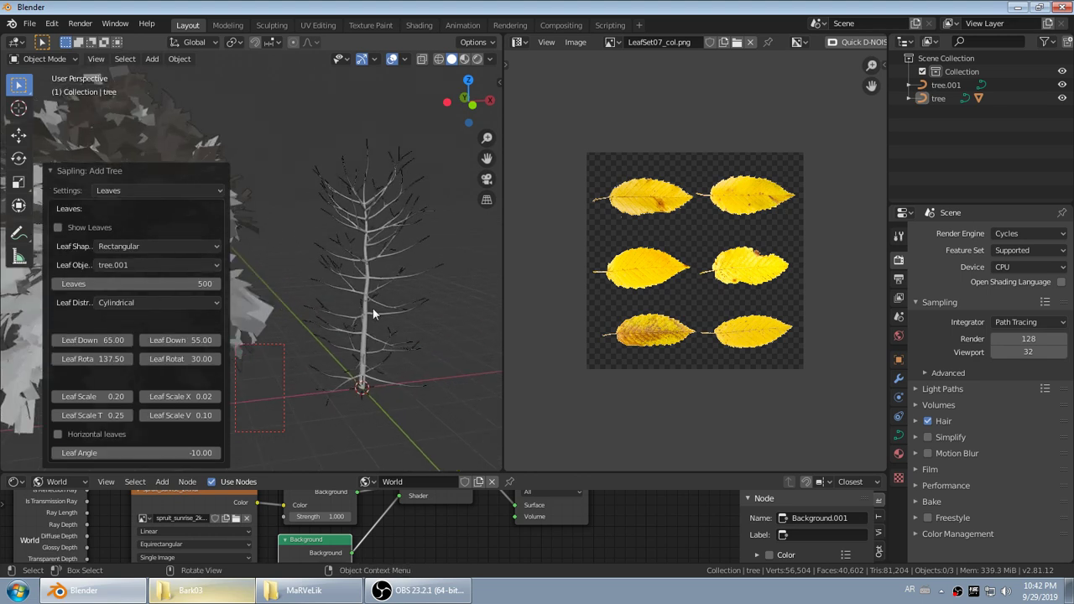
left_click(58, 227)
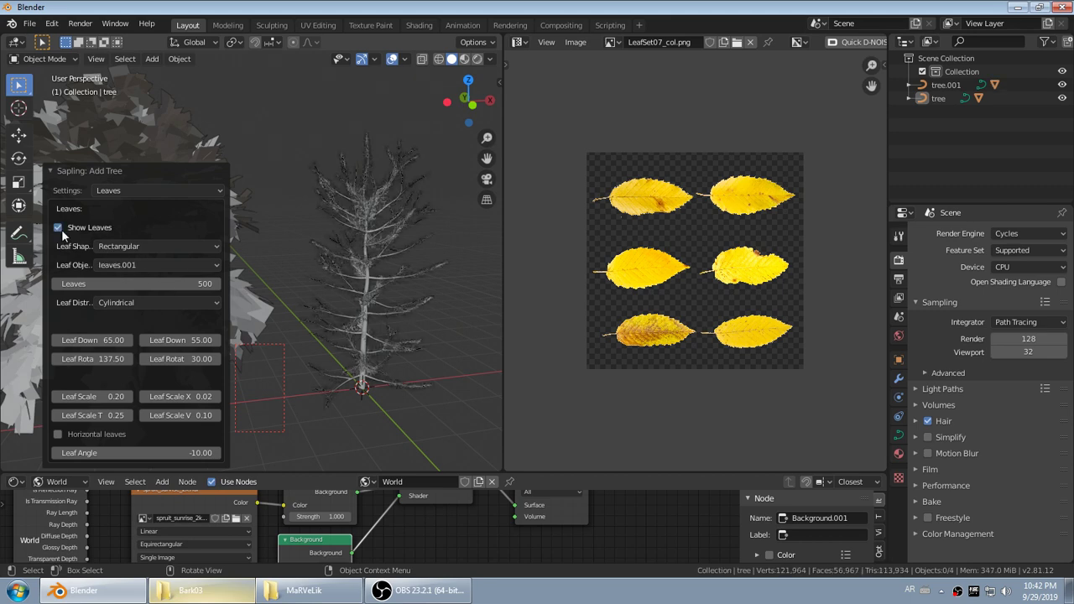
scroll(361, 325, "up", 6)
middle_click_drag(345, 326, 359, 277)
scroll(386, 273, "up", 4)
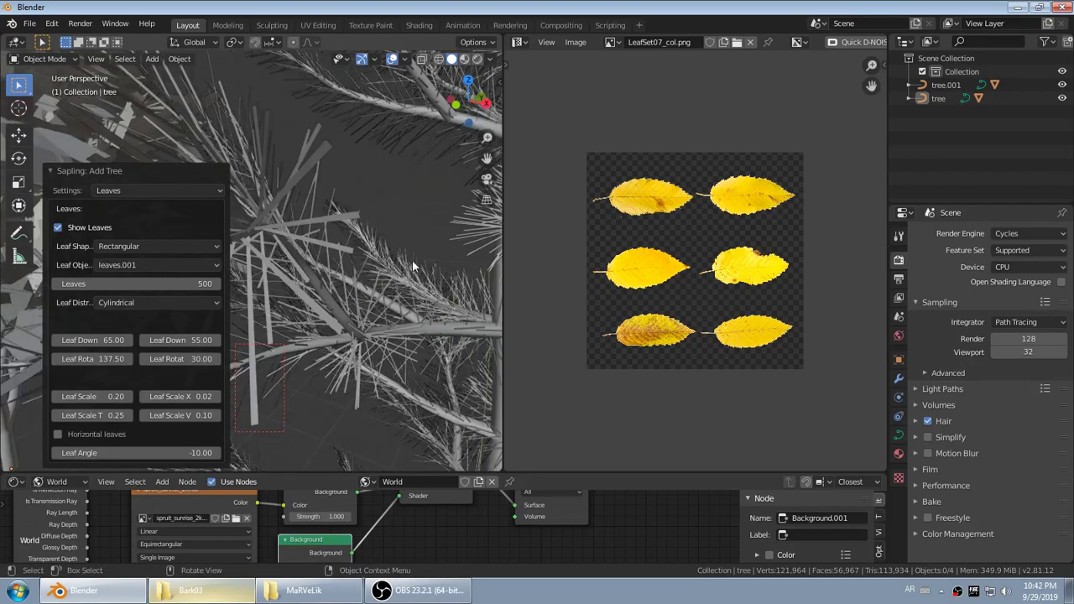
scroll(333, 208, "down", 8)
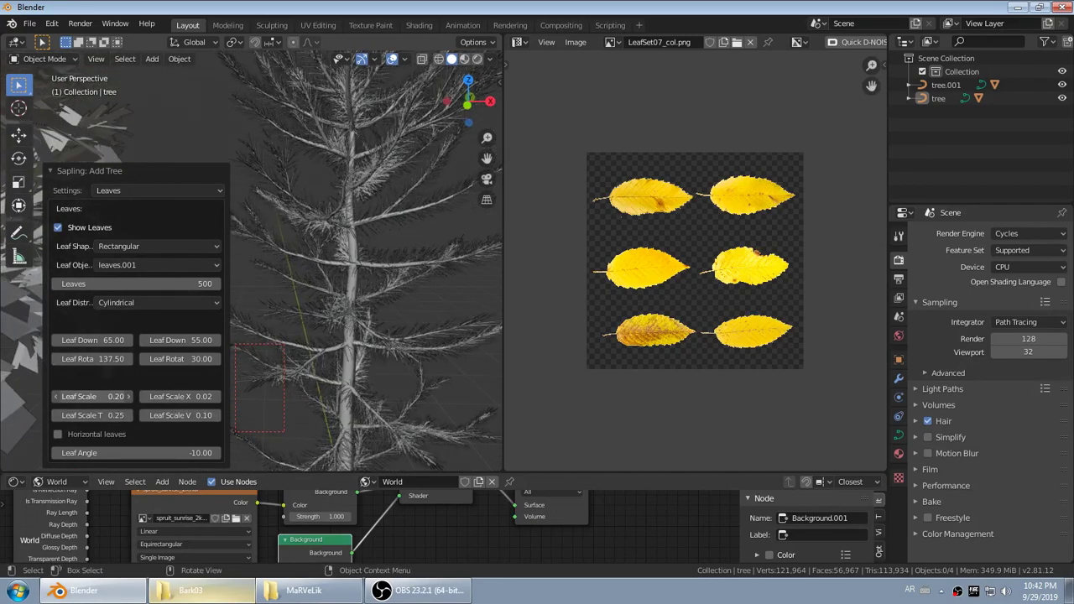
- Set the pine's Leaf Scale to 0.40 and its number of leaves to 200
left_click_drag(93, 396, 111, 396)
scroll(325, 393, "down", 7)
middle_click_drag(325, 392, 363, 400)
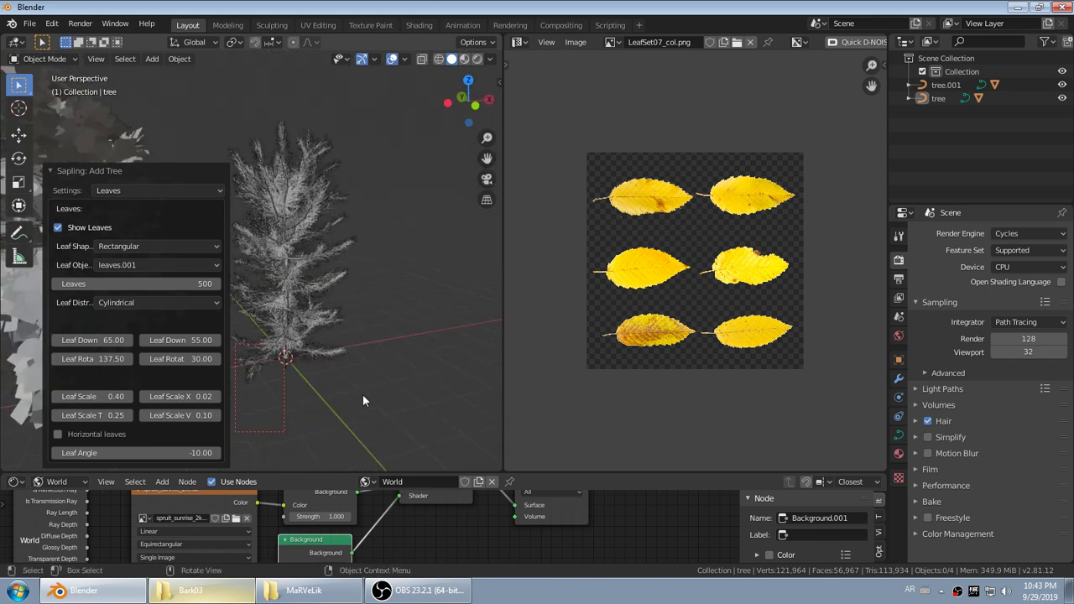
scroll(362, 400, "up", 5)
scroll(342, 332, "down", 2)
left_click(186, 285)
type("200")
key("Return")
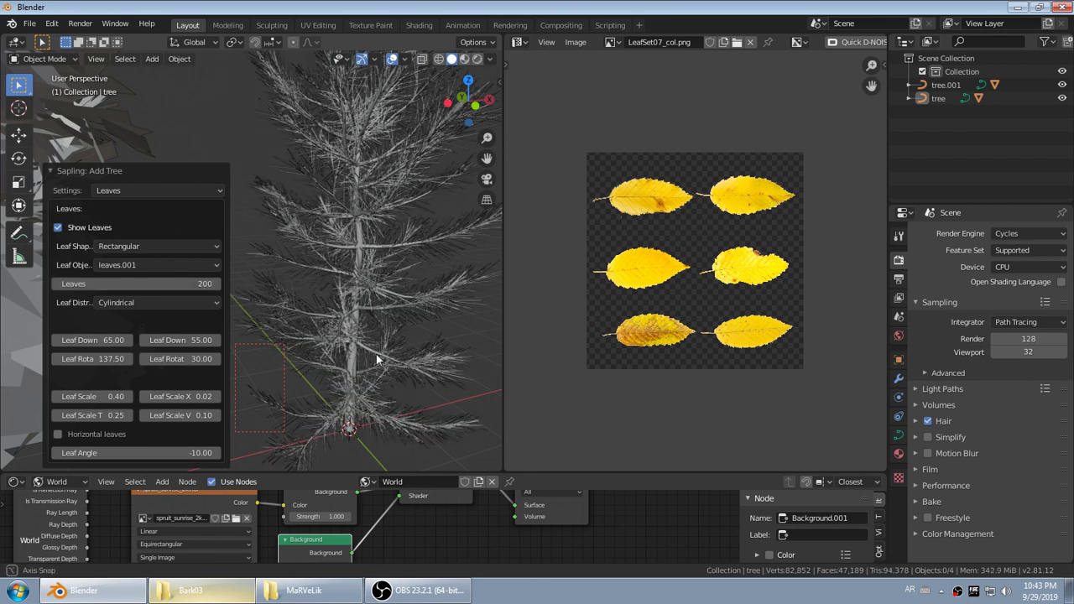
- Widen the pine's needles with a Leaf Scale X of 0.11 and raise the Leaf Scale to 0.46
left_click_drag(166, 392, 187, 396)
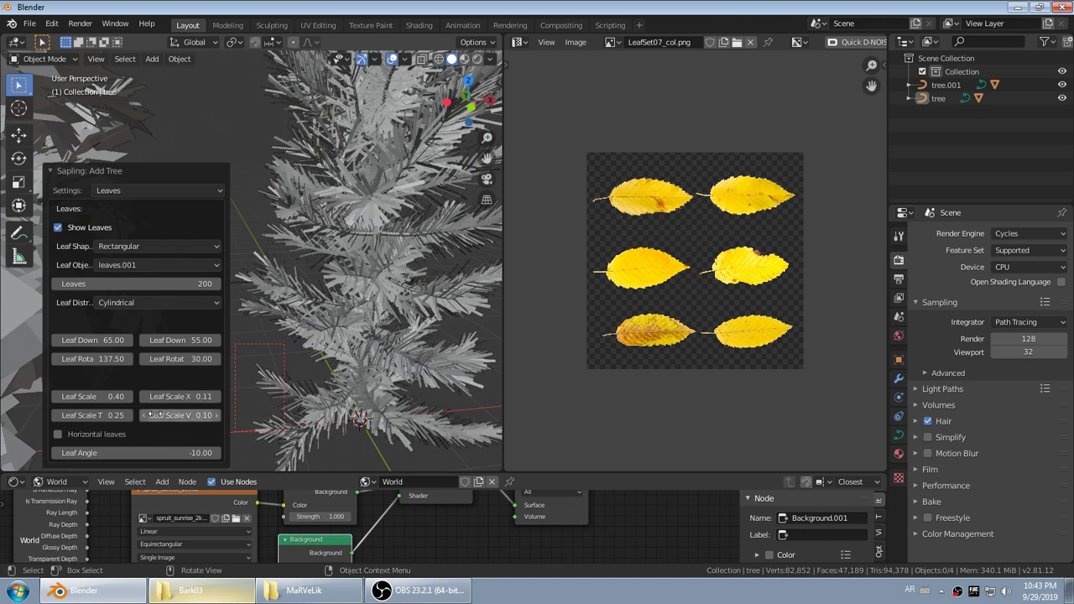
left_click_drag(92, 396, 98, 396)
scroll(298, 379, "down", 5)
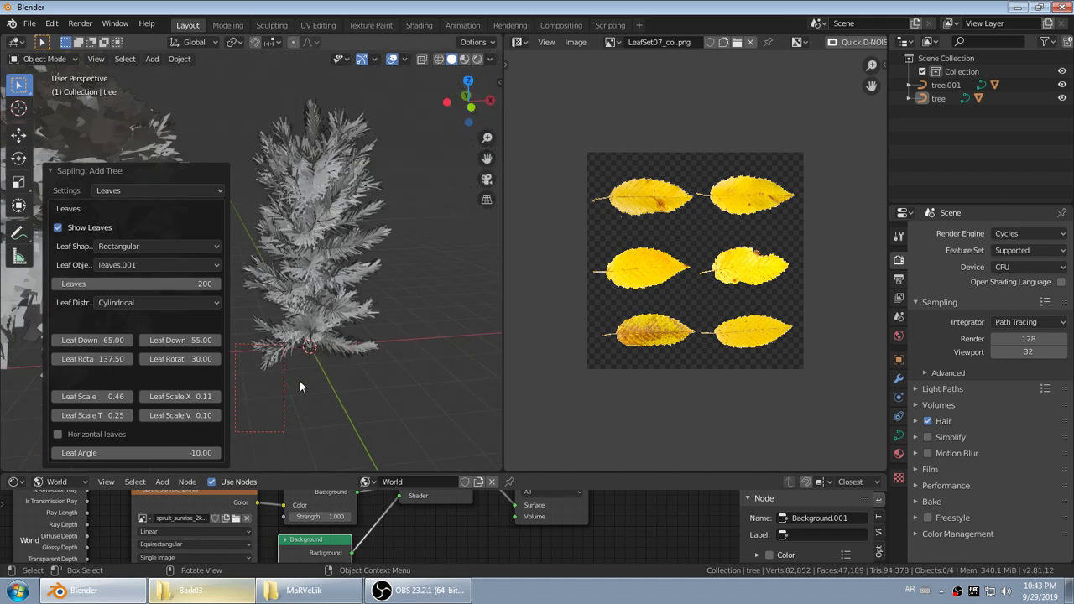
middle_click_drag(295, 334, 307, 358, "shift")
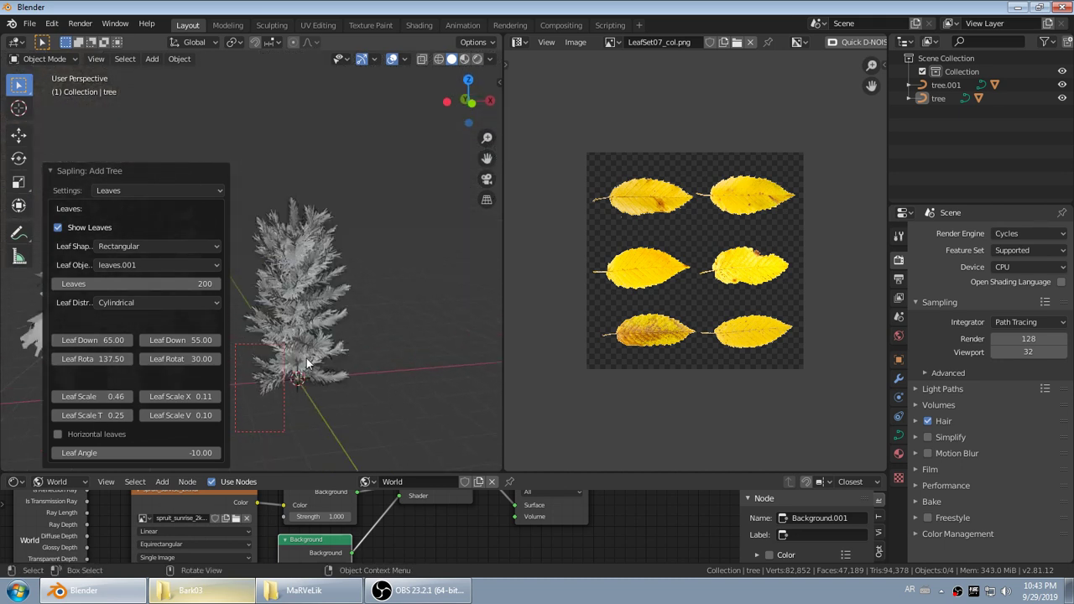
- Scale the pine's trunk and leaves up together by about 1.93 and fine-tune their size
left_click(307, 358)
key("a")
key("a")
left_click(310, 369)
key("s")
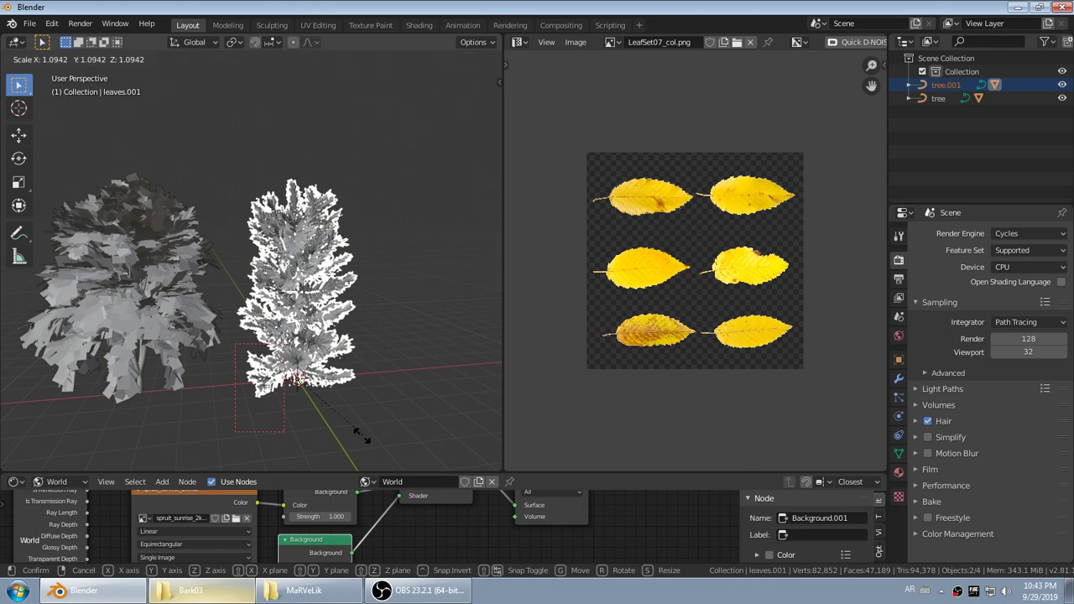
left_click(370, 127)
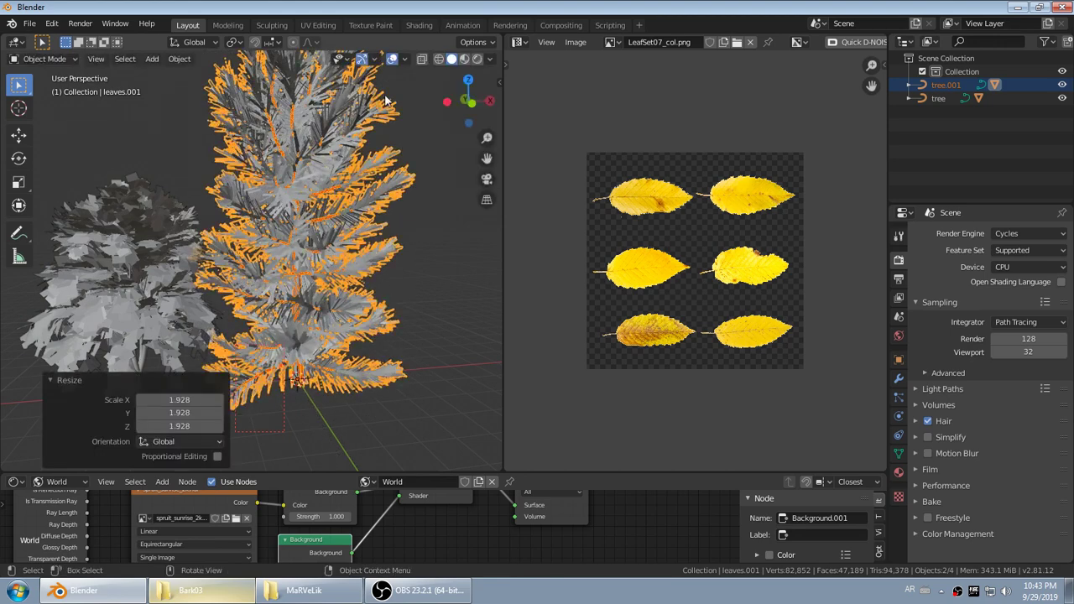
key("s")
left_click(348, 133)
key("g")
right_click(346, 149)
scroll(328, 239, "down", 2)
- Select only the pine's leaves and set their material's Base Color to dark green, HSV 0.308, 0.414, 0.260
key("a")
key("a")
middle_click_drag(325, 244, 328, 304)
left_click(327, 310)
scroll(307, 304, "up", 5)
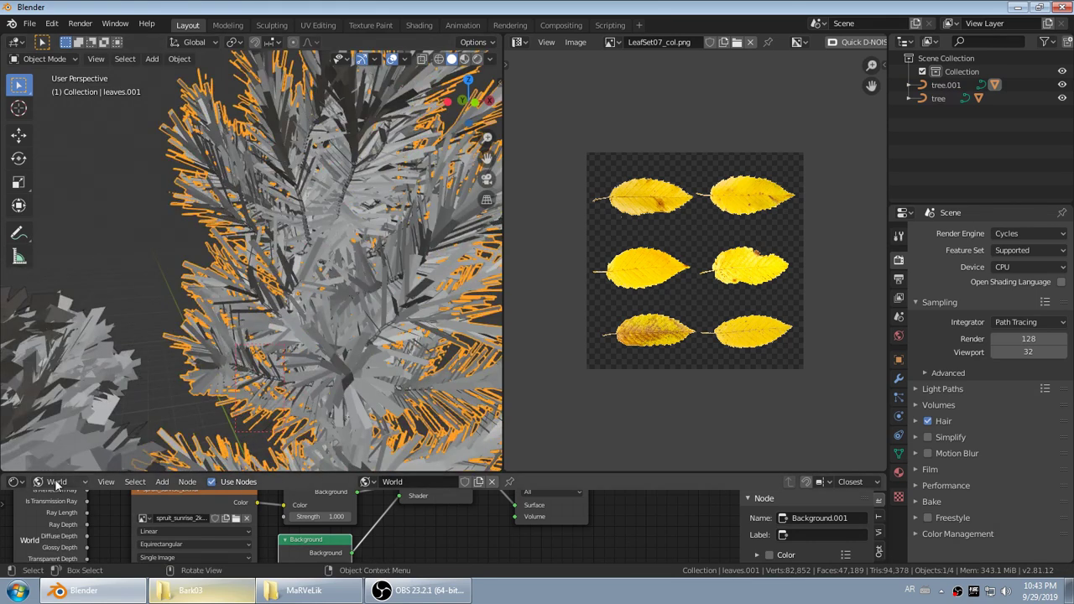
left_click(898, 472)
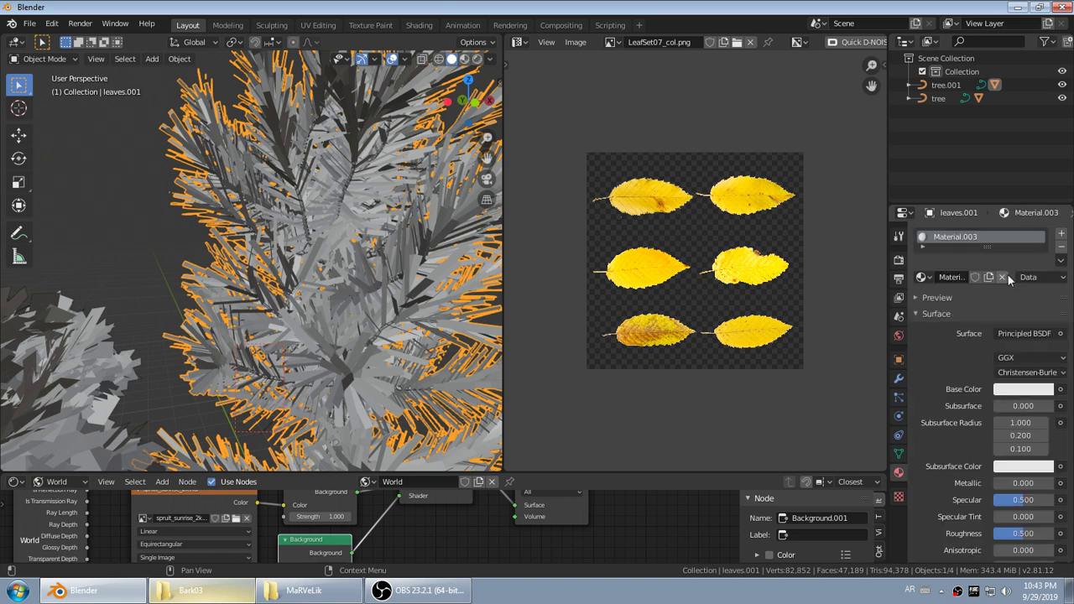
left_click(1022, 391)
left_click(966, 239)
left_click(1043, 275)
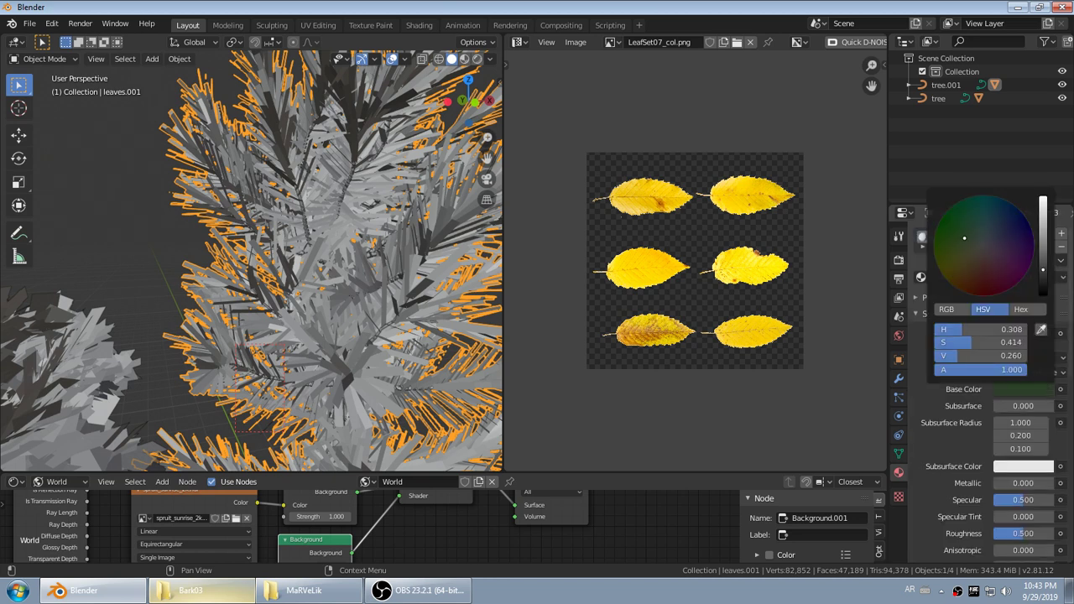
- Preview both trees in Rendered shading with a render region drawn around them, and check them from another angle
scroll(949, 466, "down", 2)
scroll(668, 391, "down", 2)
scroll(415, 348, "down", 5)
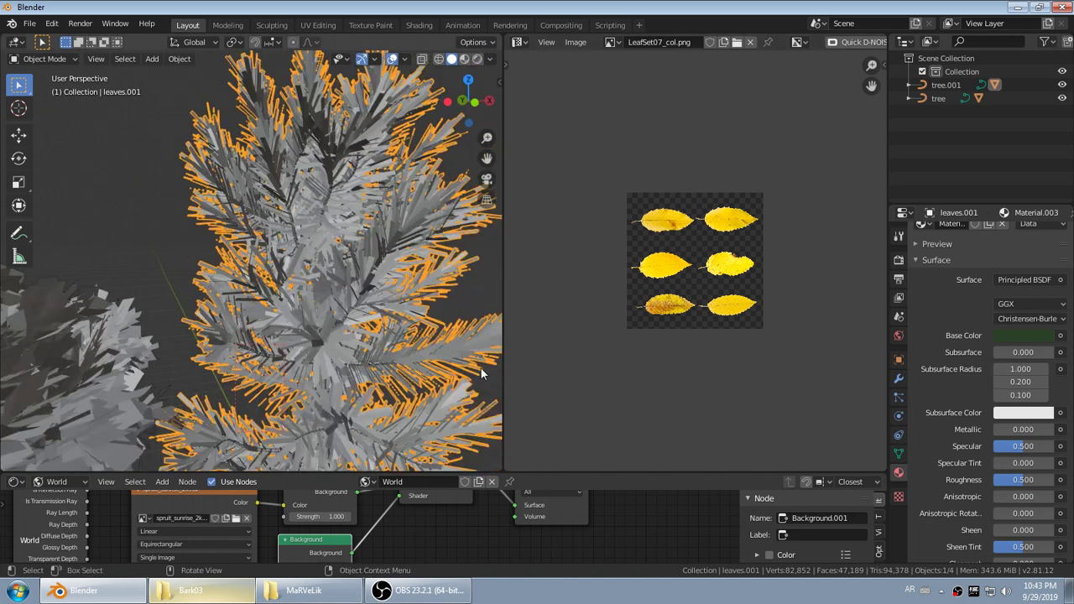
key("z")
left_click(361, 166)
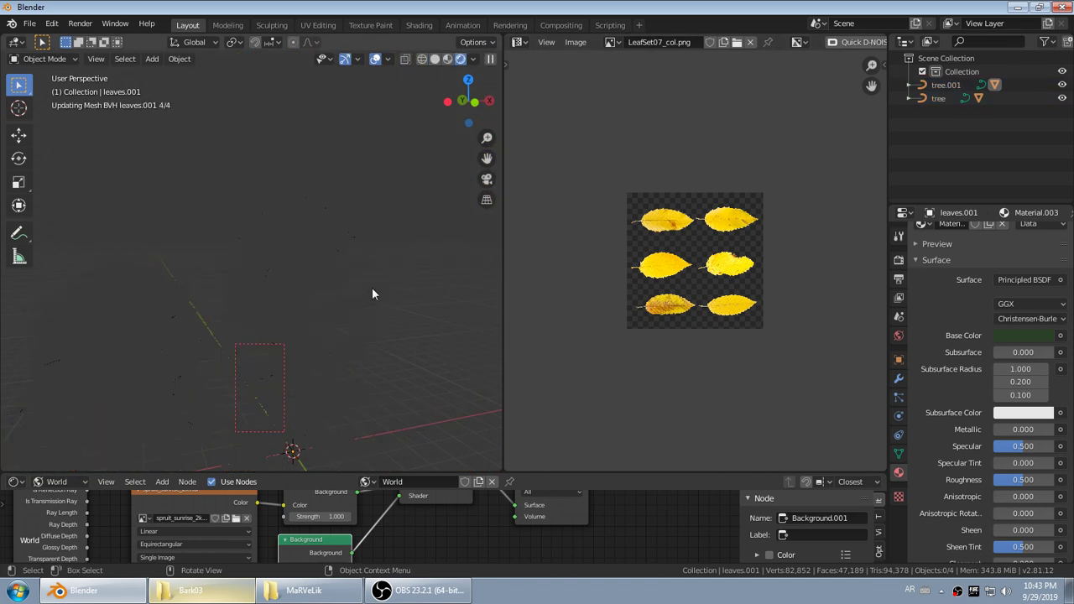
key("ctrl+b")
left_click_drag(380, 174, 118, 389)
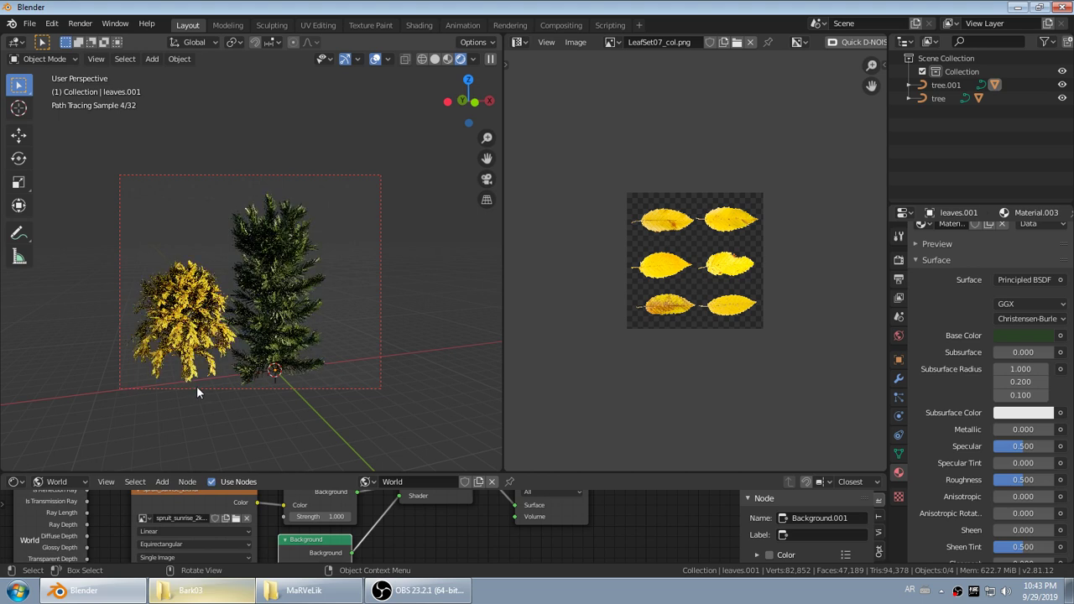
middle_click_drag(197, 386, 261, 335)
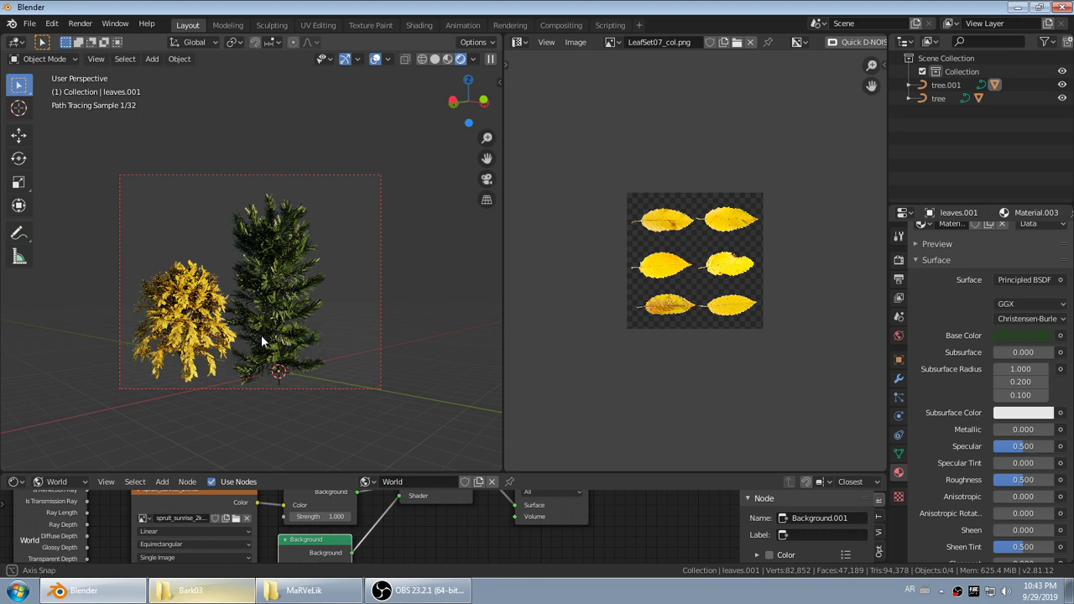
- Add a camera at the world origin and view the scene through it in Solid shading
key("z")
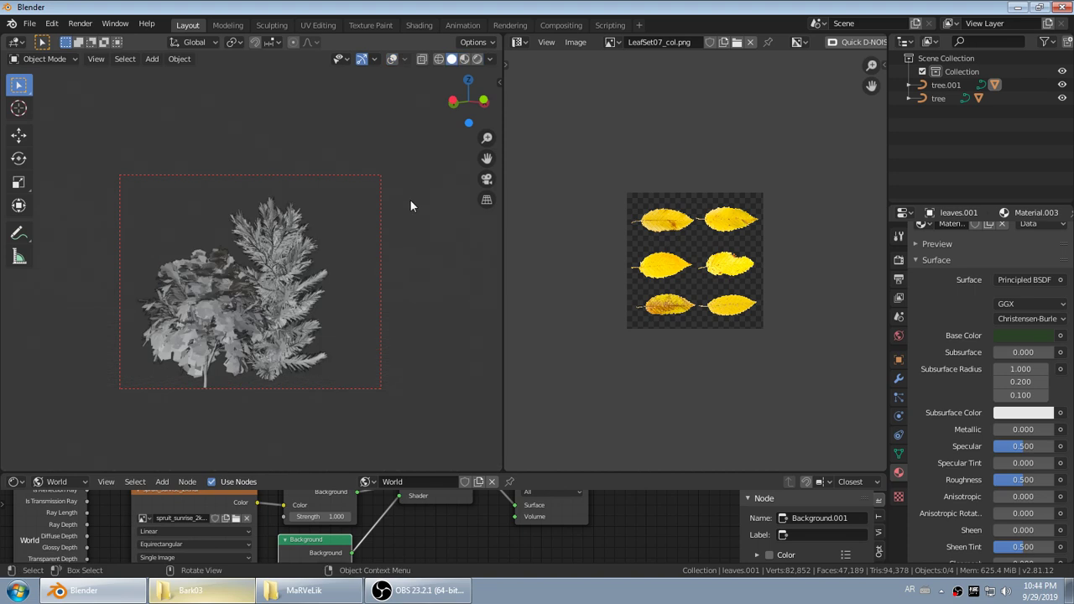
key("shift+a")
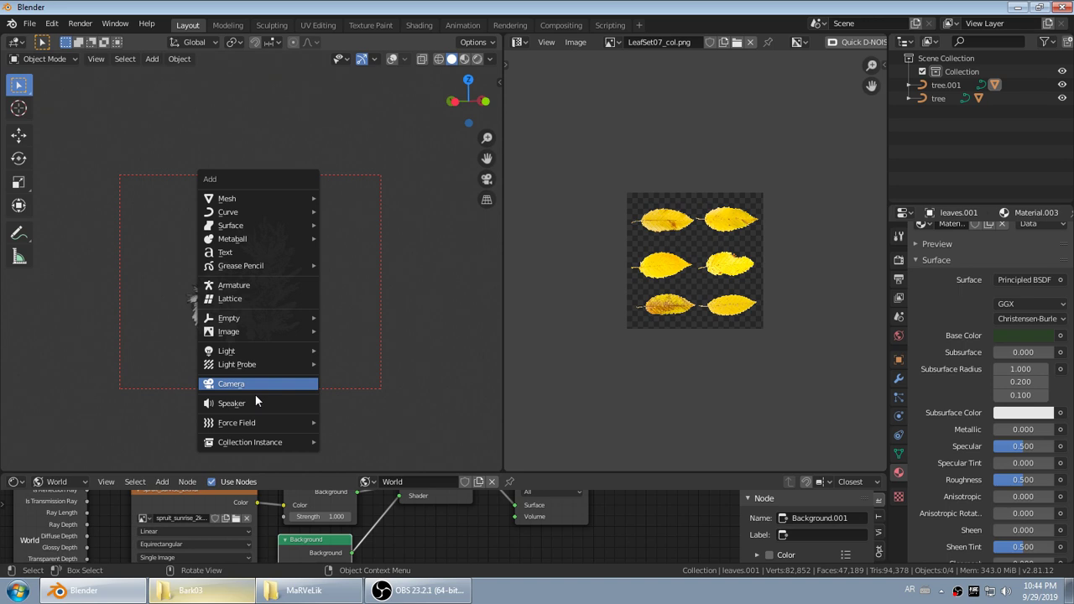
left_click(255, 394)
key("KP_0")
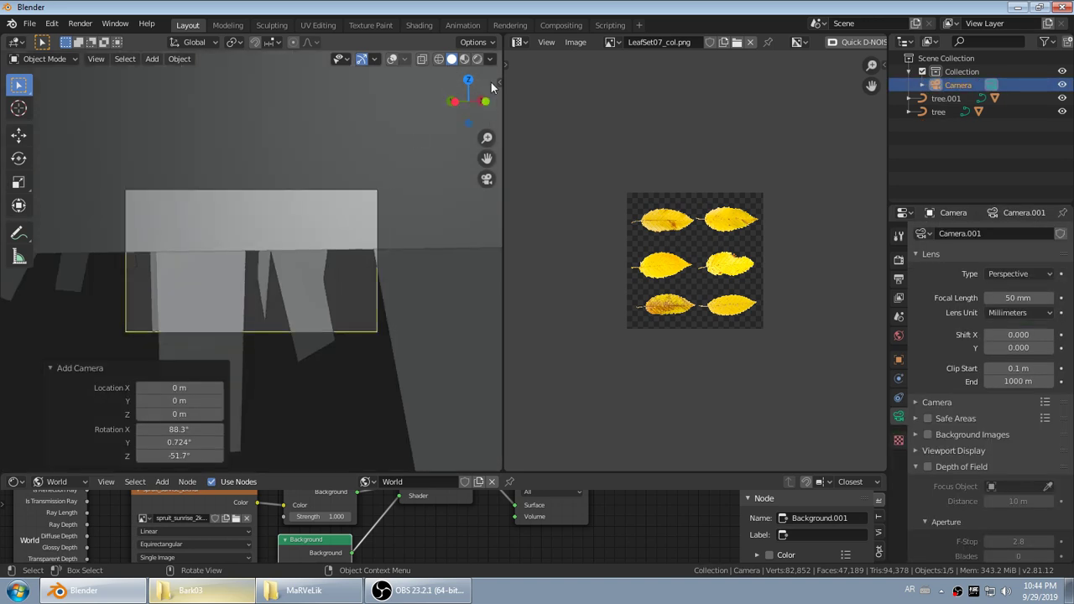
- Lock the camera to the view and frame both trees inside the camera border
key("n")
left_click(494, 134)
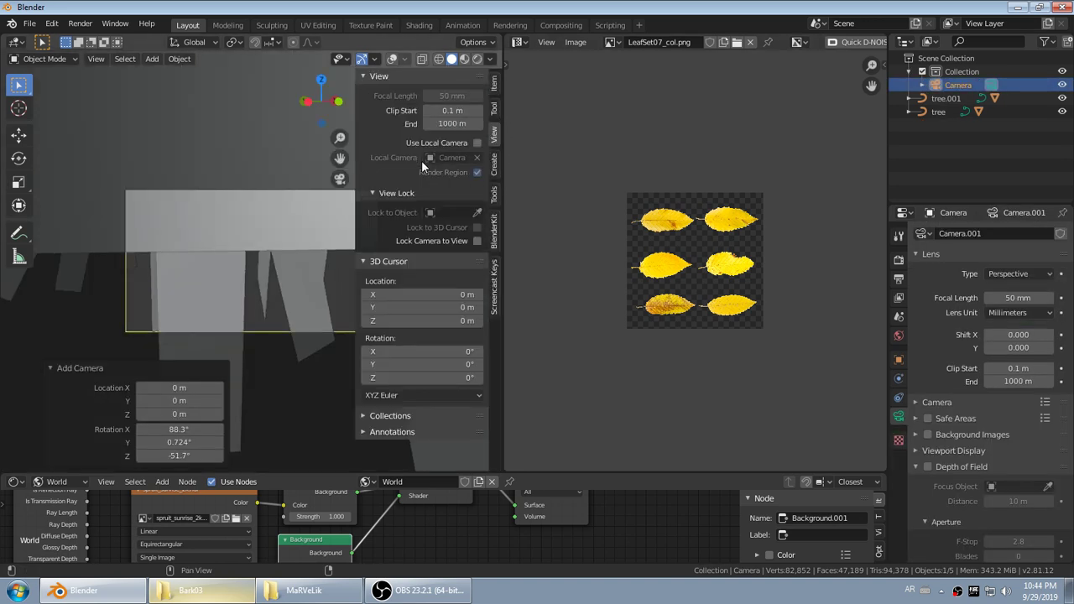
left_click(476, 241)
scroll(232, 253, "down", 5)
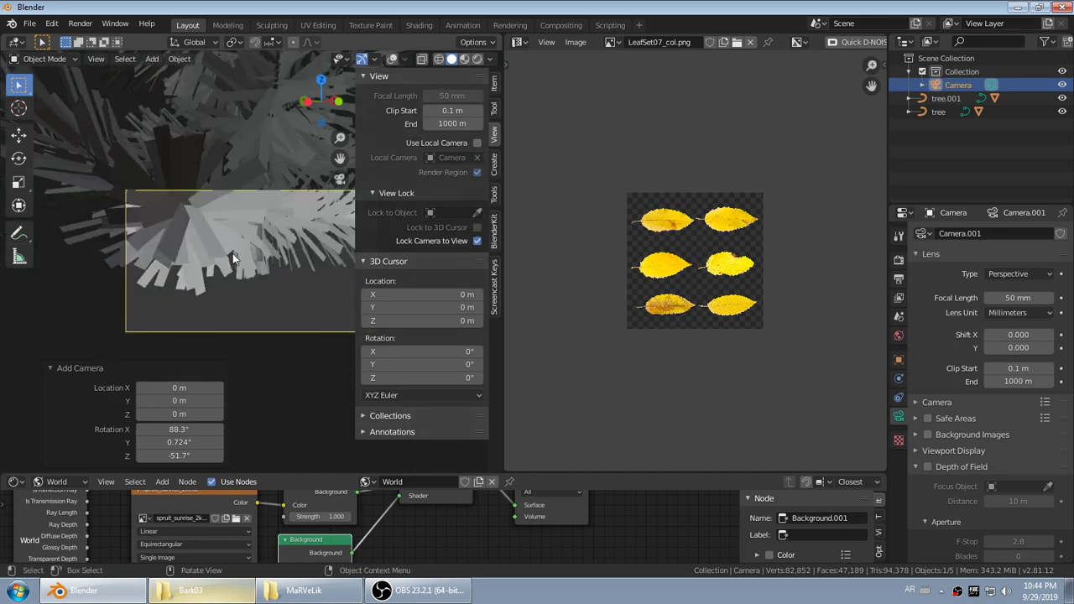
middle_click_drag(247, 285, 256, 337)
middle_click_drag(256, 337, 263, 338, "shift")
- Draw a render region around both trees in the camera view and render the image
key("ctrl+b")
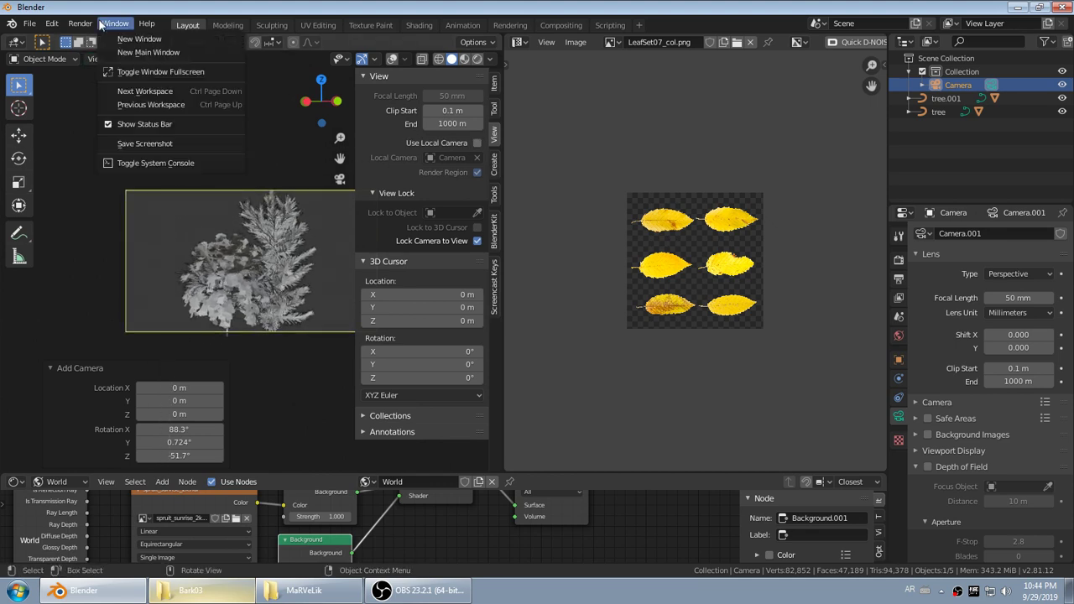
left_click_drag(168, 172, 336, 358)
left_click(80, 22)
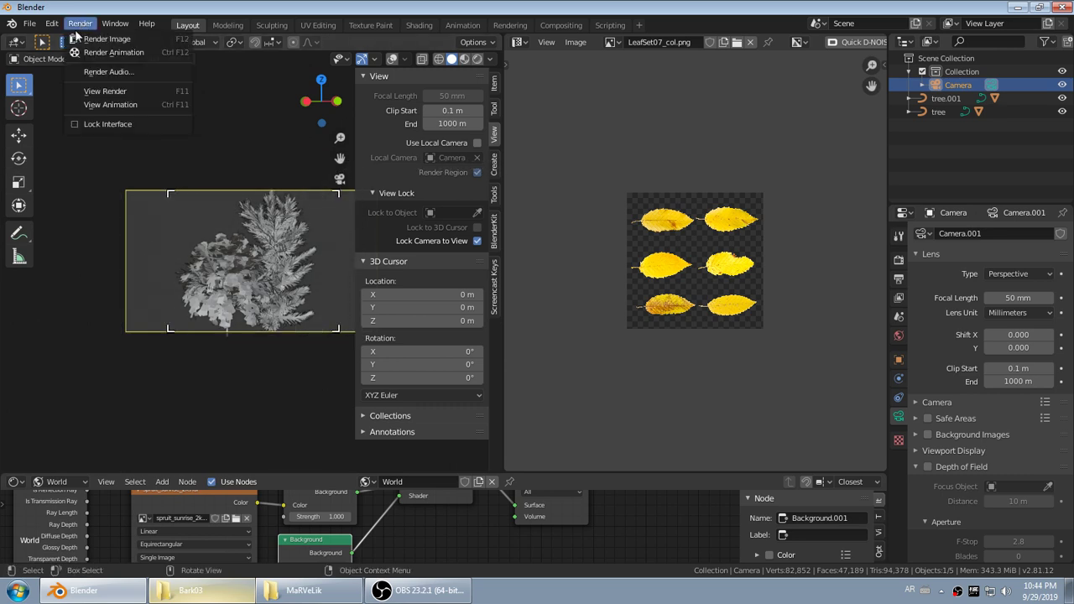
left_click(92, 39)
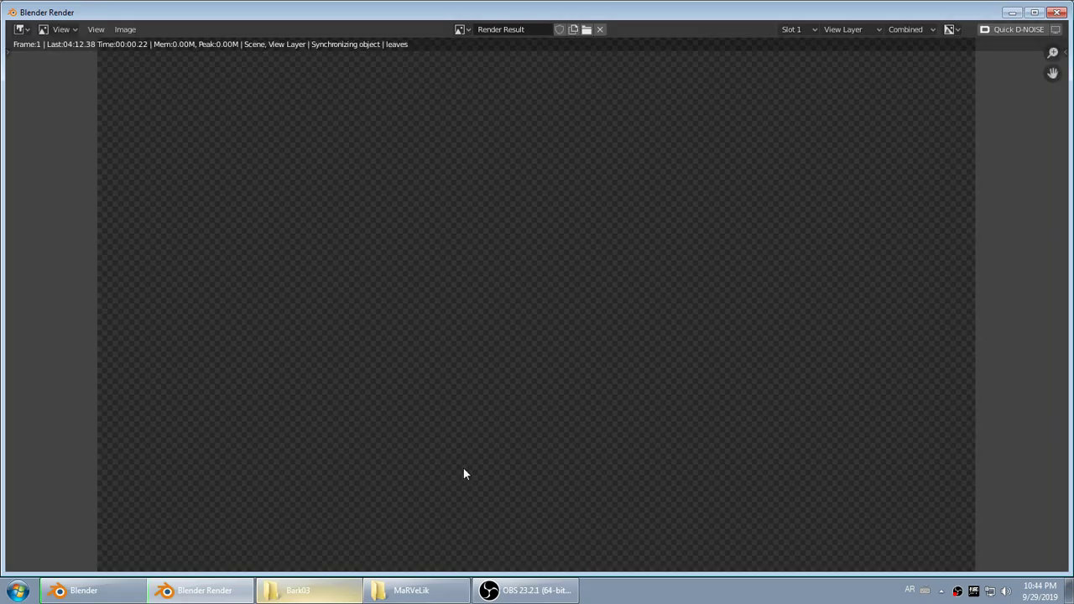